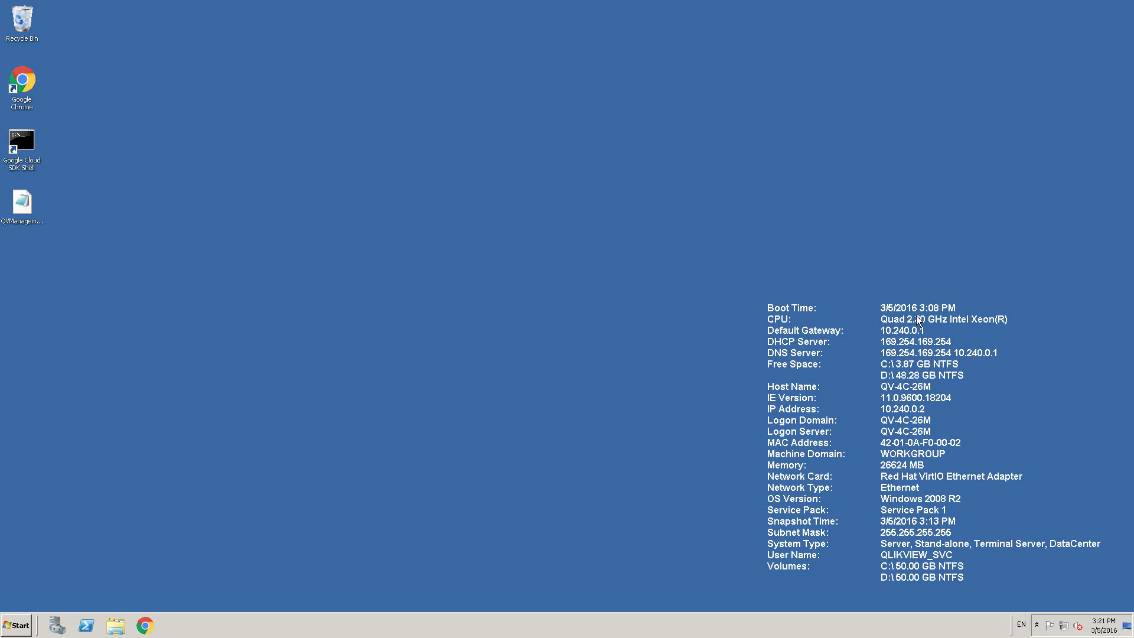
Open Chrome and try to load the QlikView Management Console at qv-4c-26m:4780/qmc/default.htm.
click(146, 625)
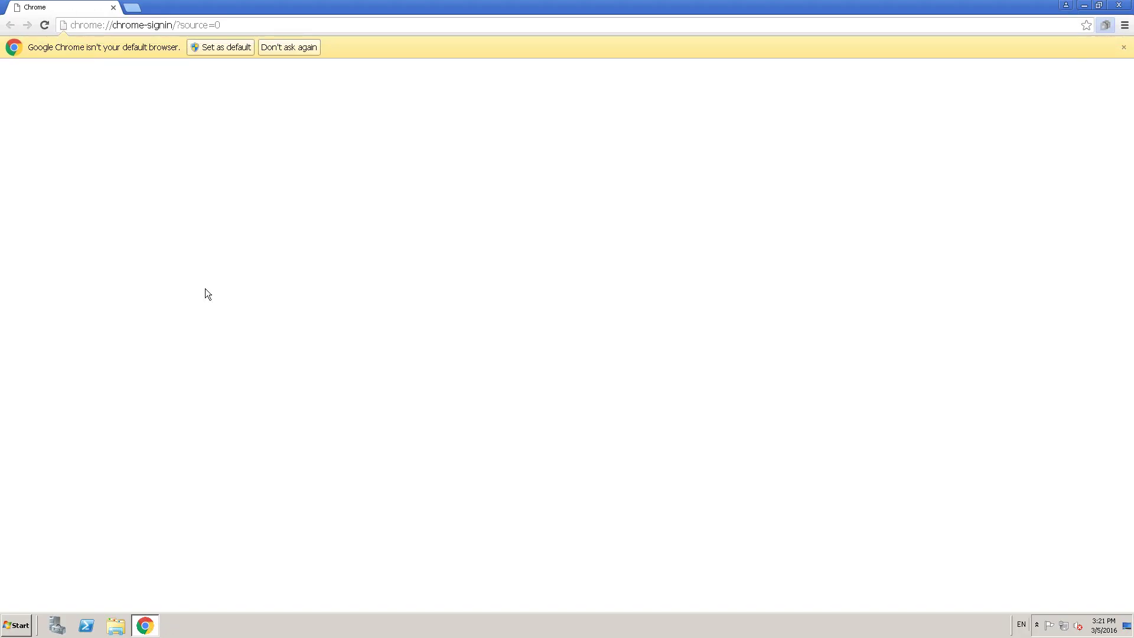
click(242, 25)
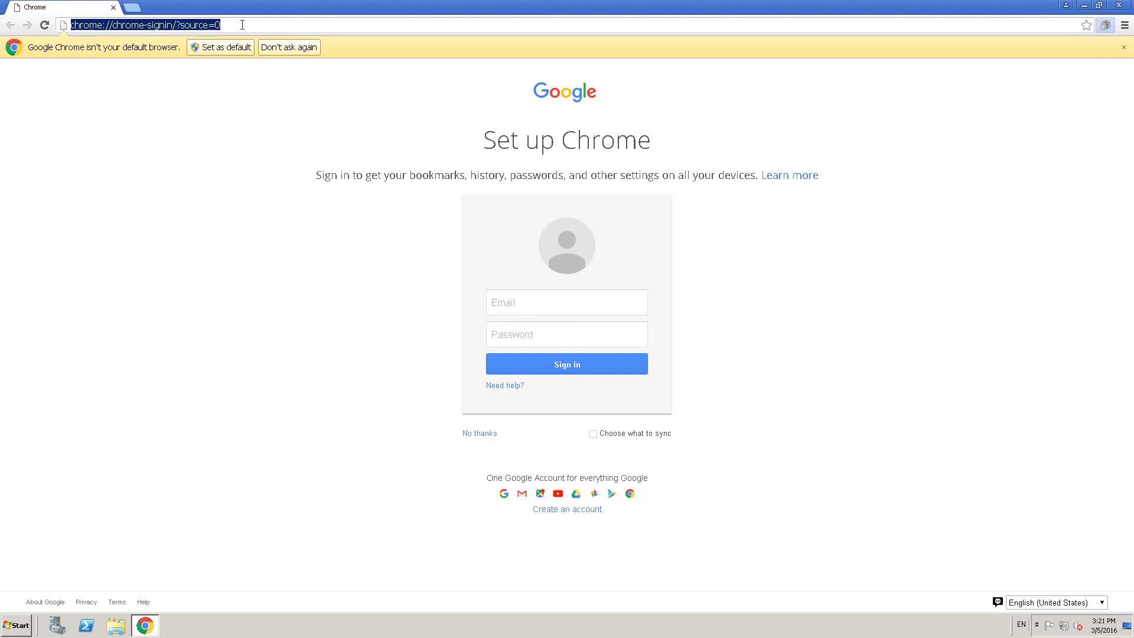
text(http://localhost:4780/qmc/default.htm)
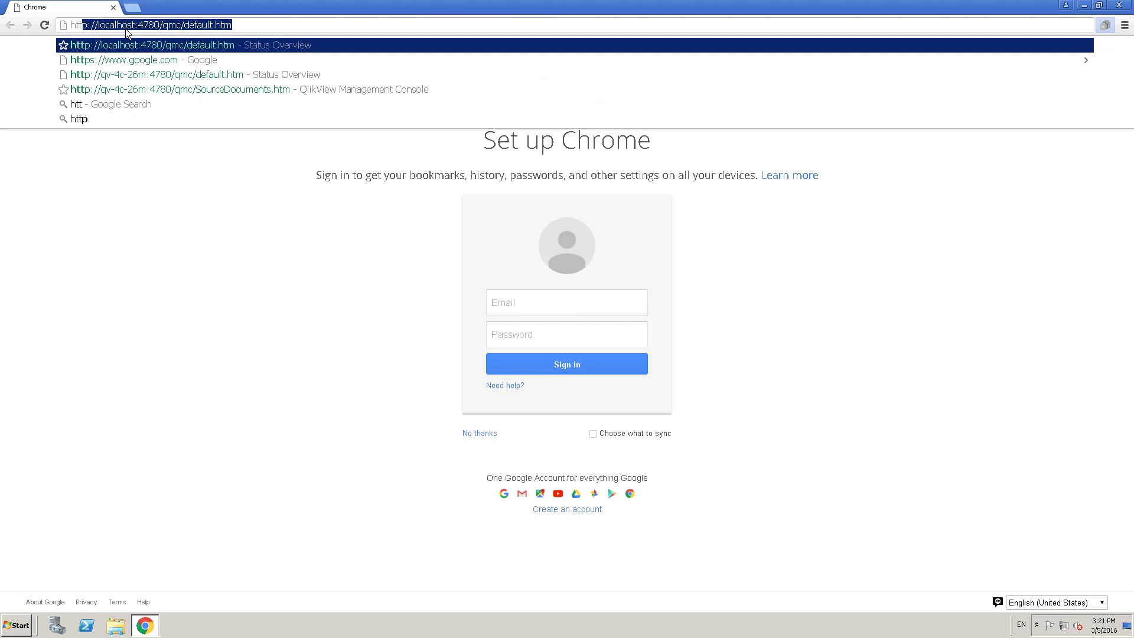
click(133, 75)
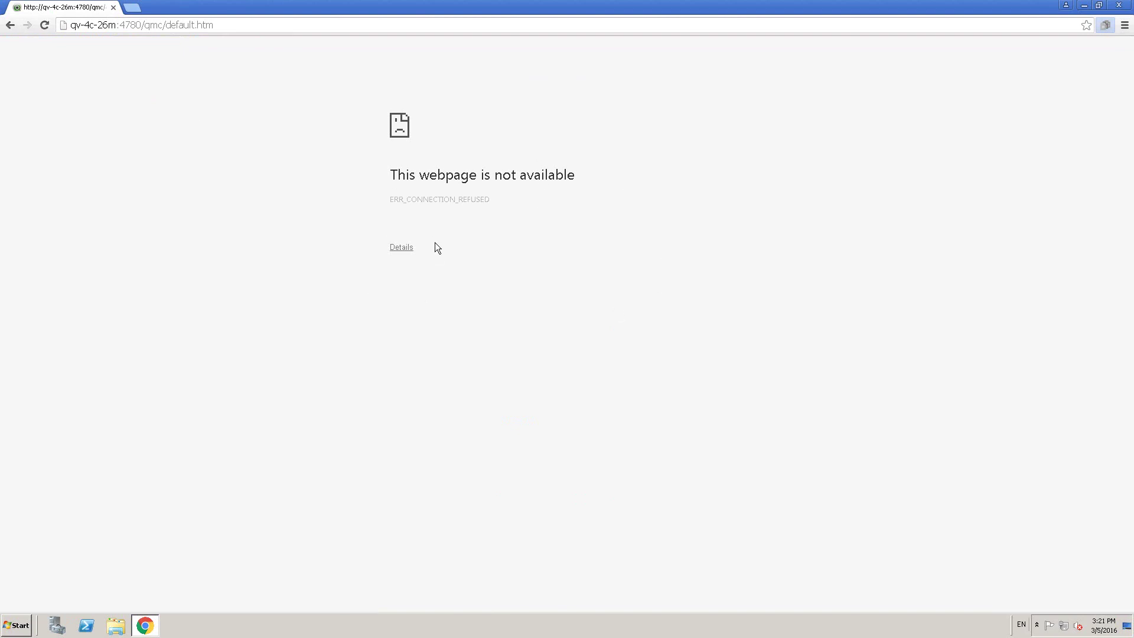
click(234, 30)
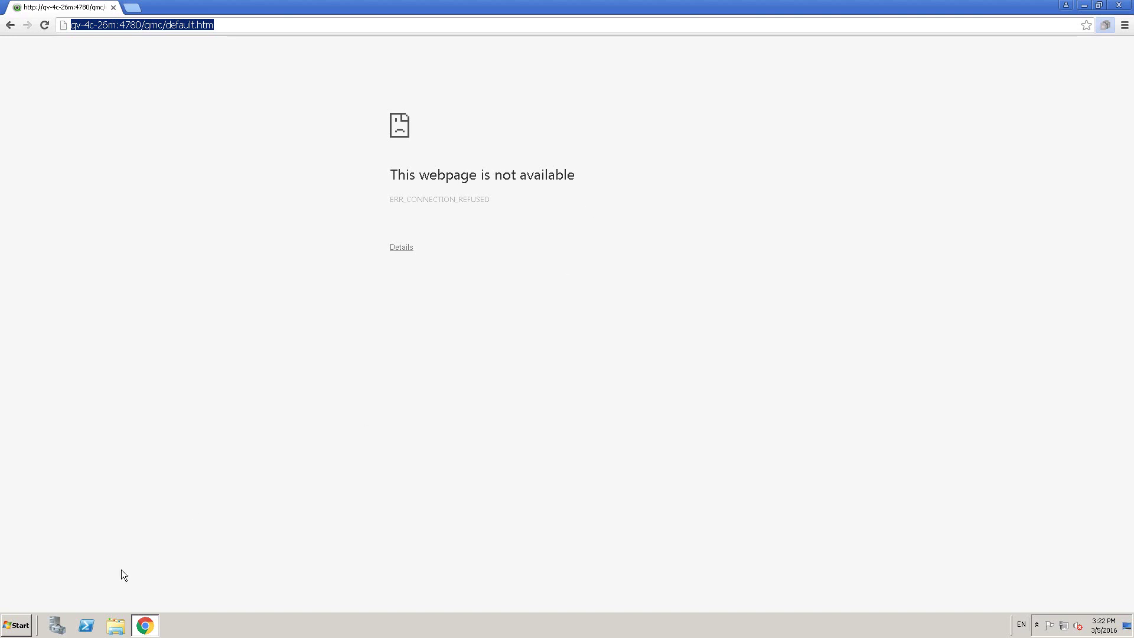
Run services.msc, maximize the Services window and widen the name column to fit the full service names.
click(17, 624)
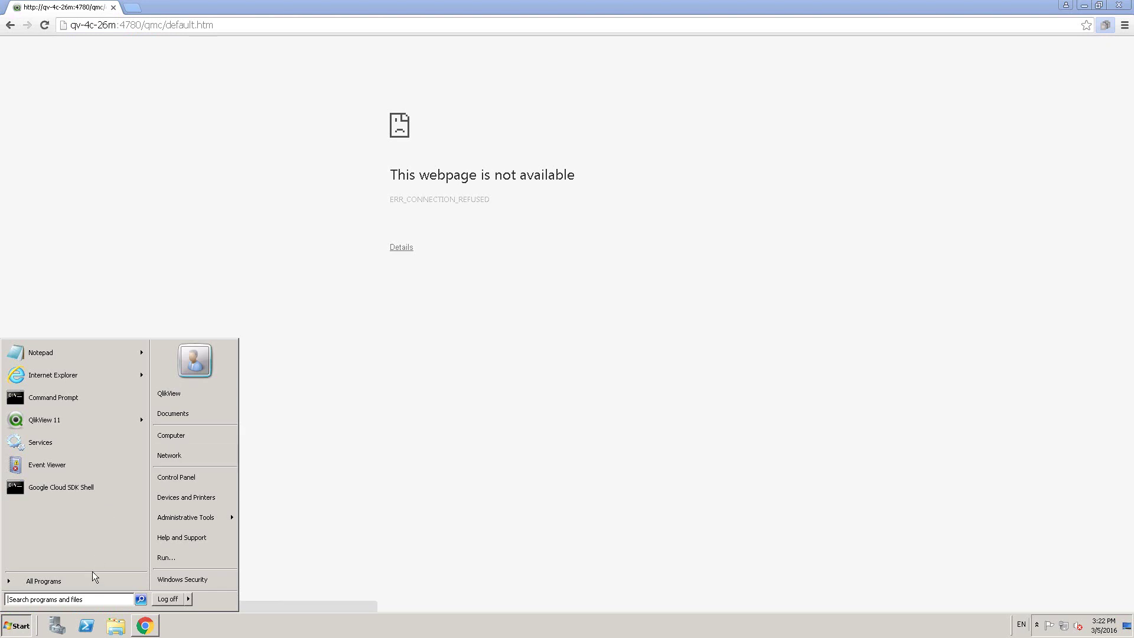
click(176, 553)
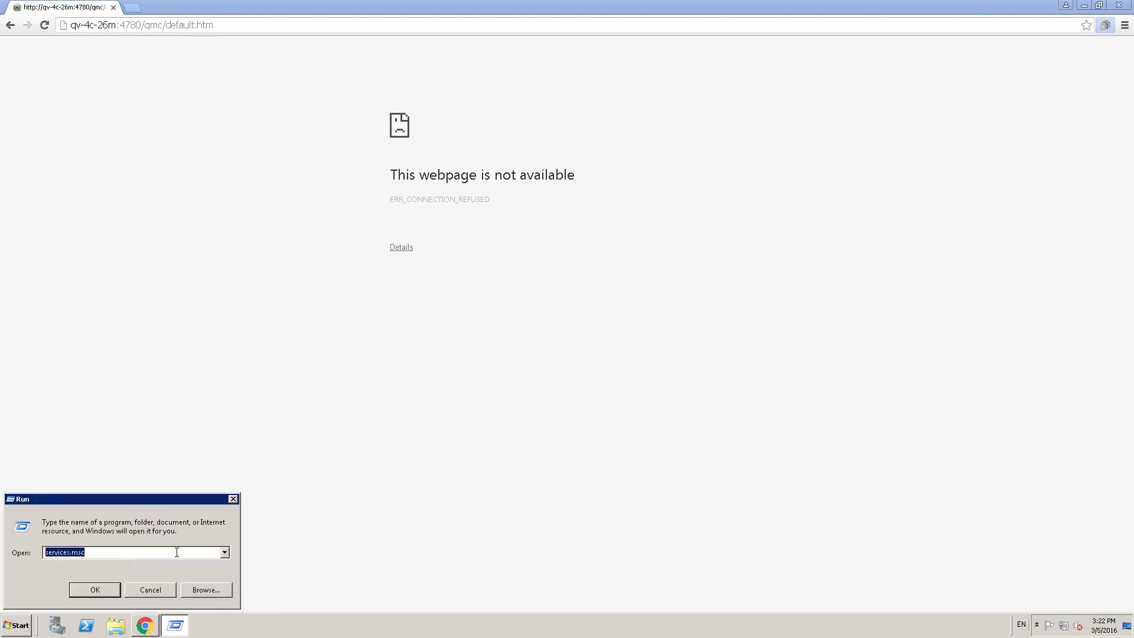
click(176, 552)
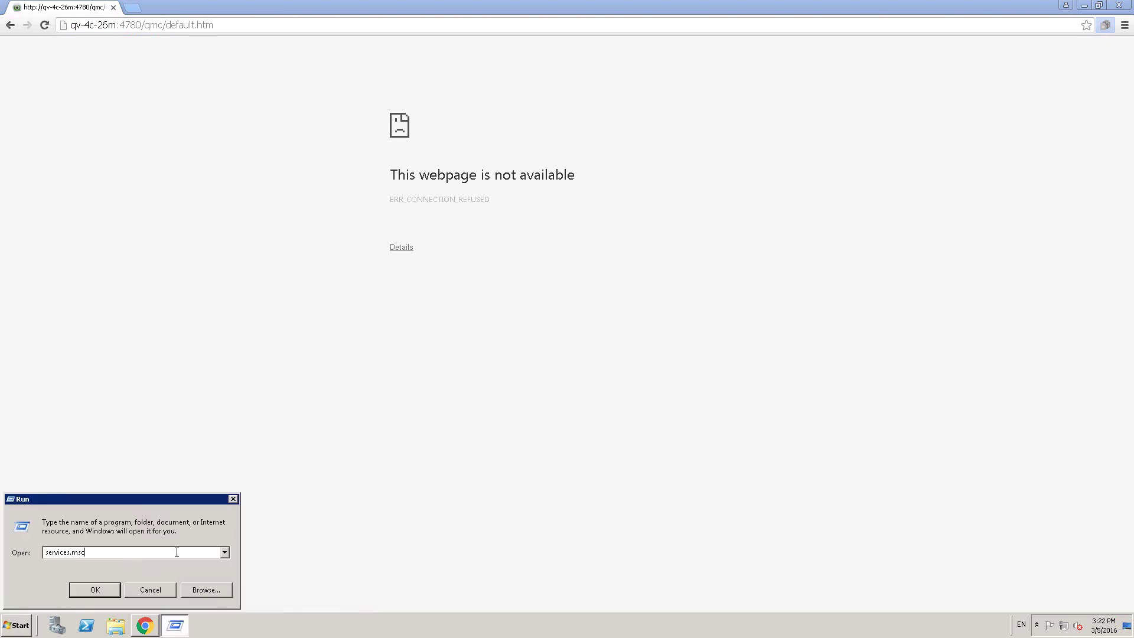
click(89, 589)
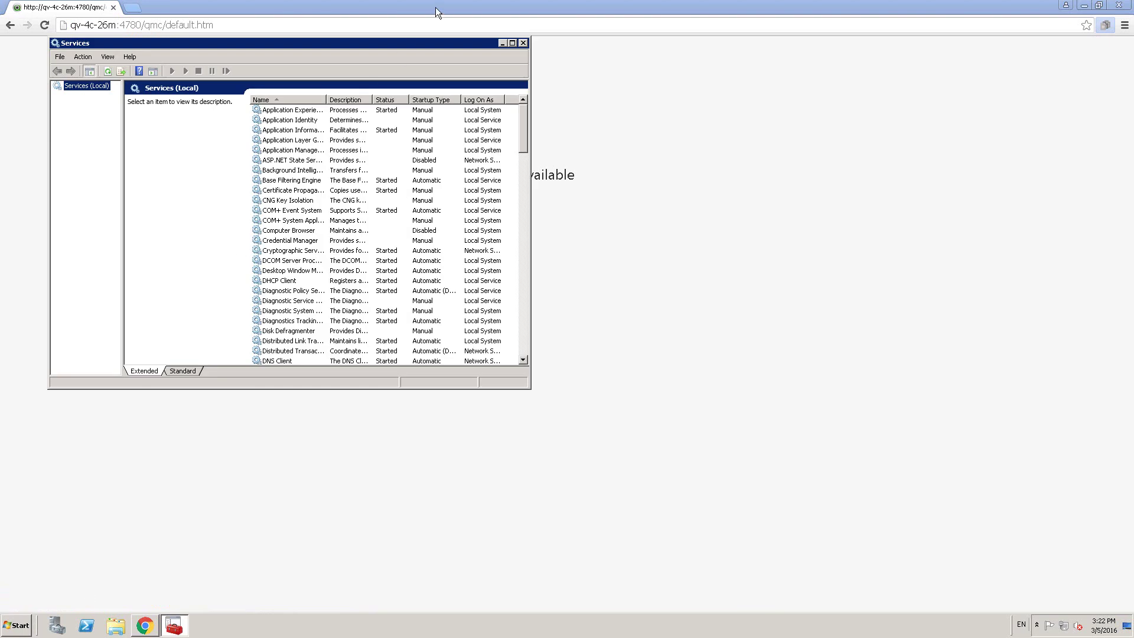
click(511, 43)
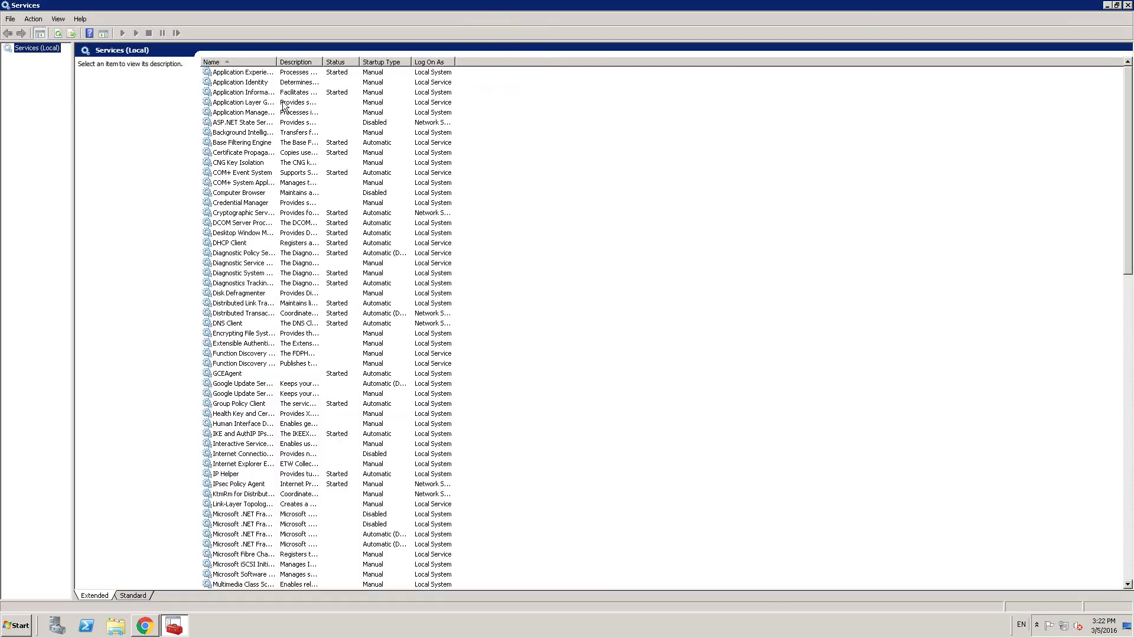
double_click(277, 62)
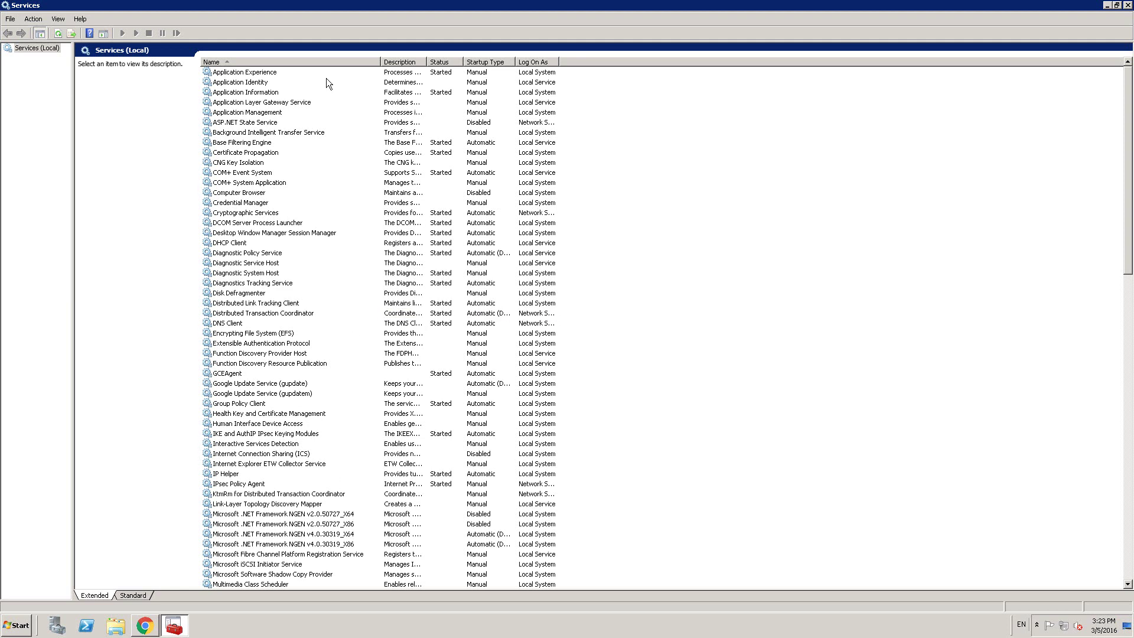
Find the QlikView services in the list and select QlikView Management Service.
click(271, 234)
key(q)
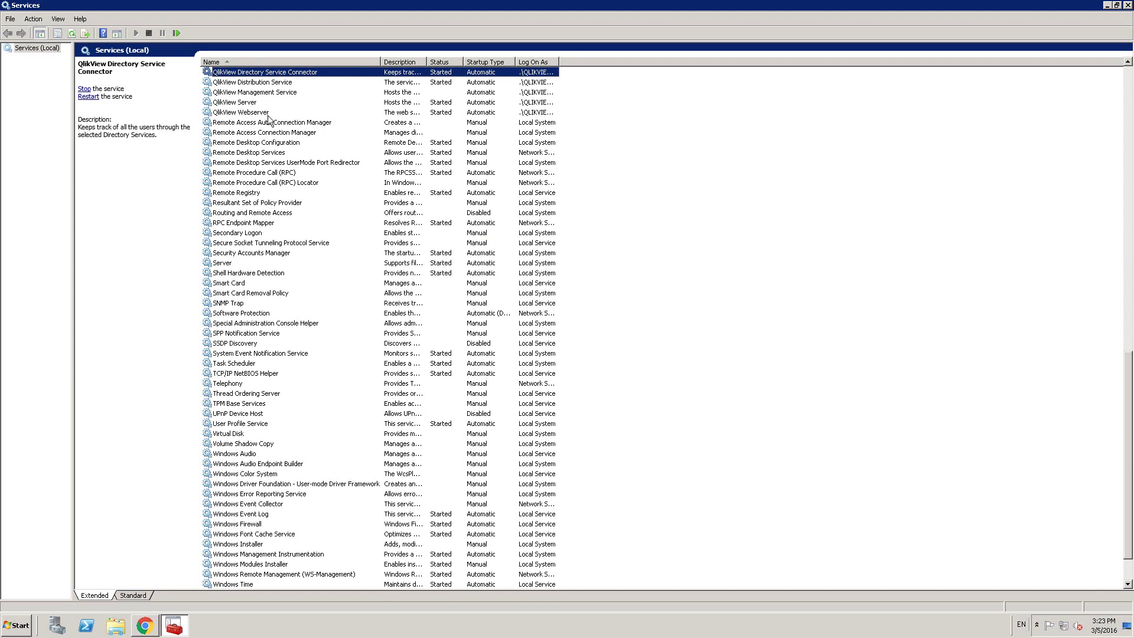
click(291, 114)
click(415, 90)
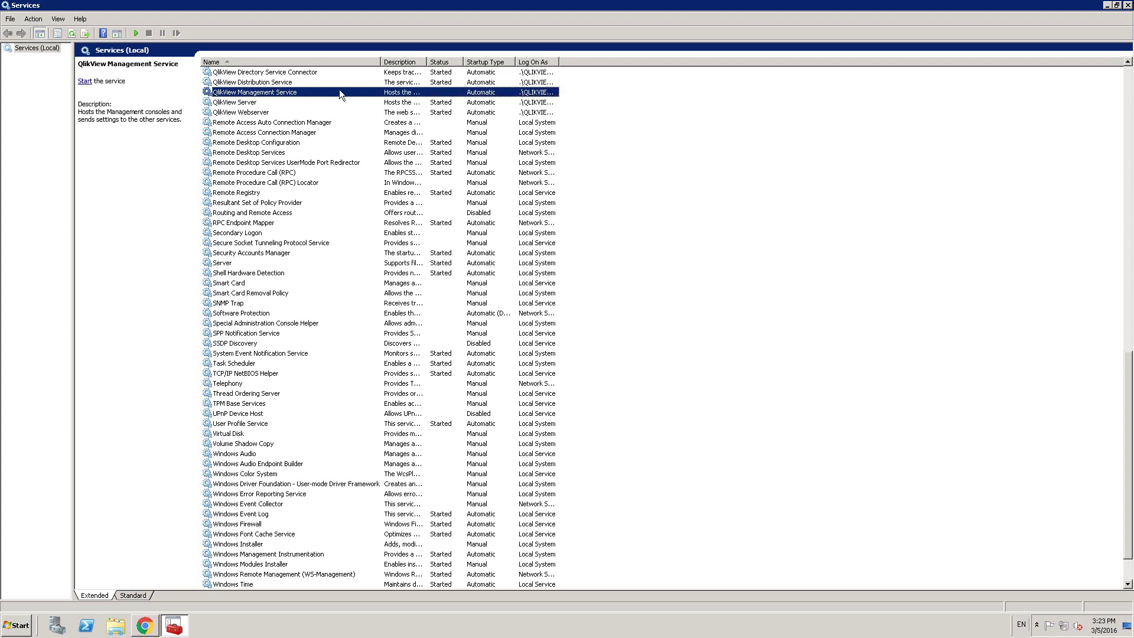
click(146, 626)
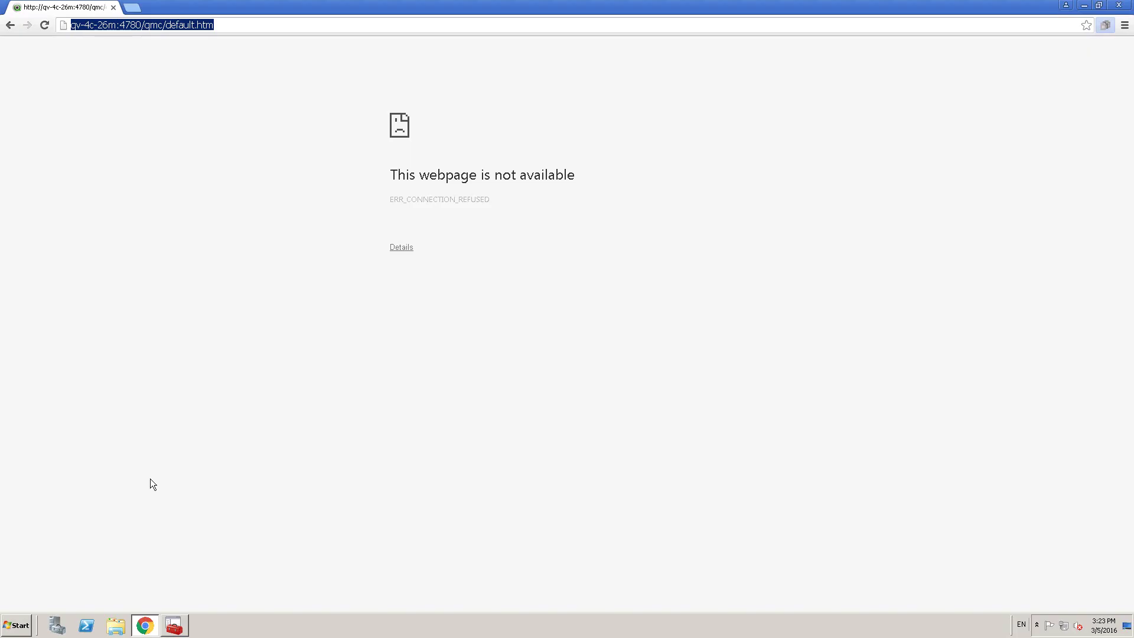
click(175, 626)
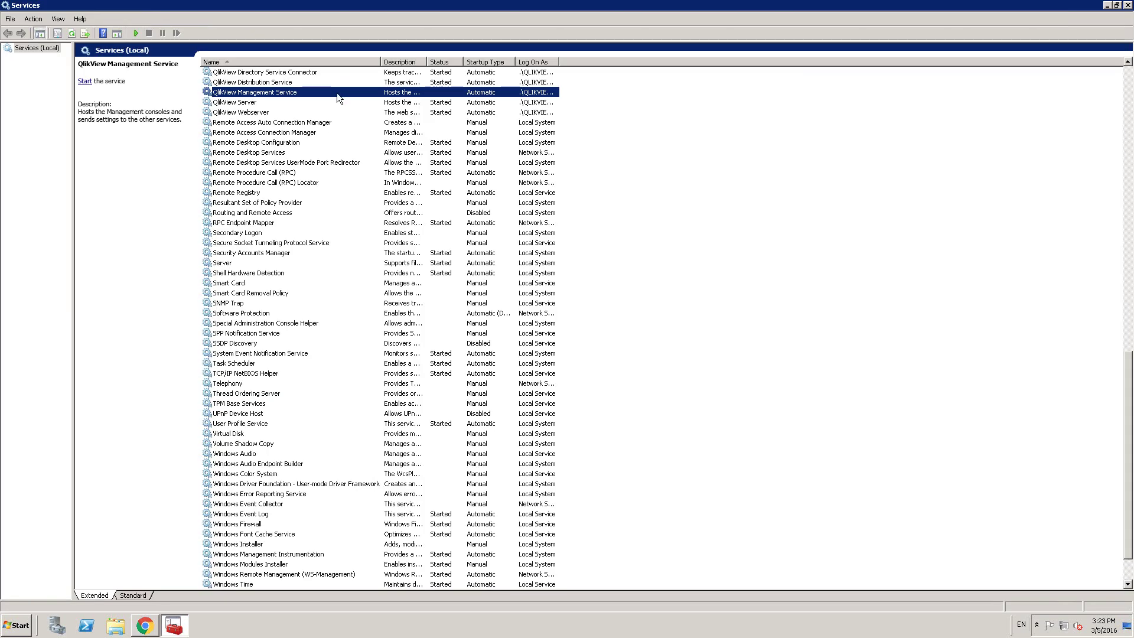
Open the properties of QlikView Management Service and show its log-on account settings.
right_click(337, 93)
click(260, 124)
click(229, 92)
right_click(275, 96)
click(312, 185)
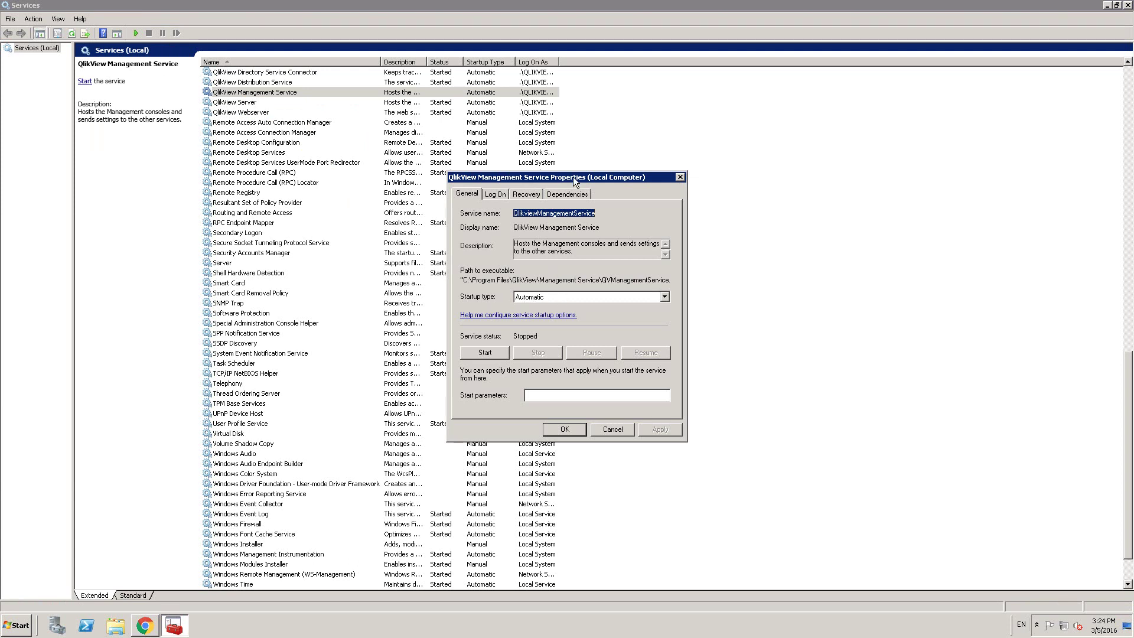
click(493, 194)
key(shift+Home)
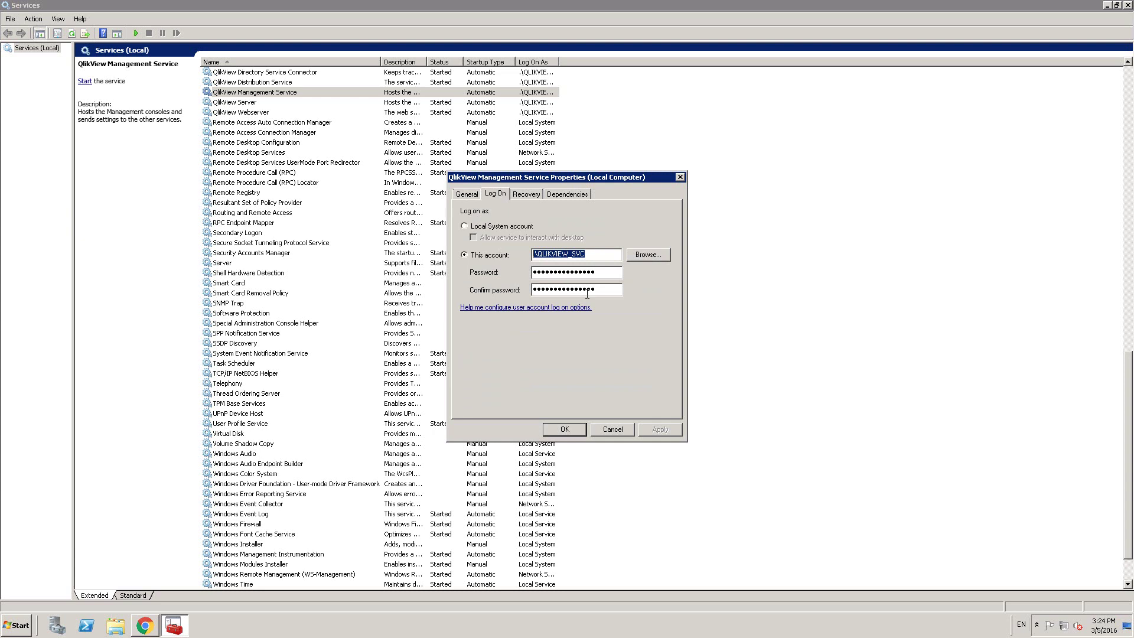
Open Computer Management maximized and list the local users of the server.
click(9, 627)
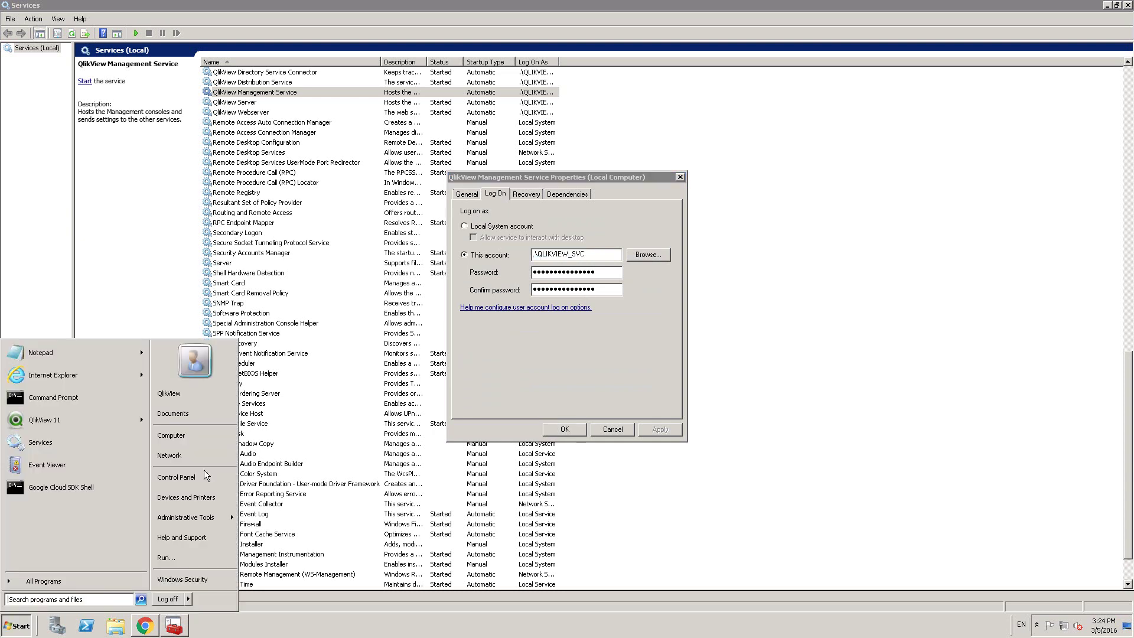
mouse_move(203, 519)
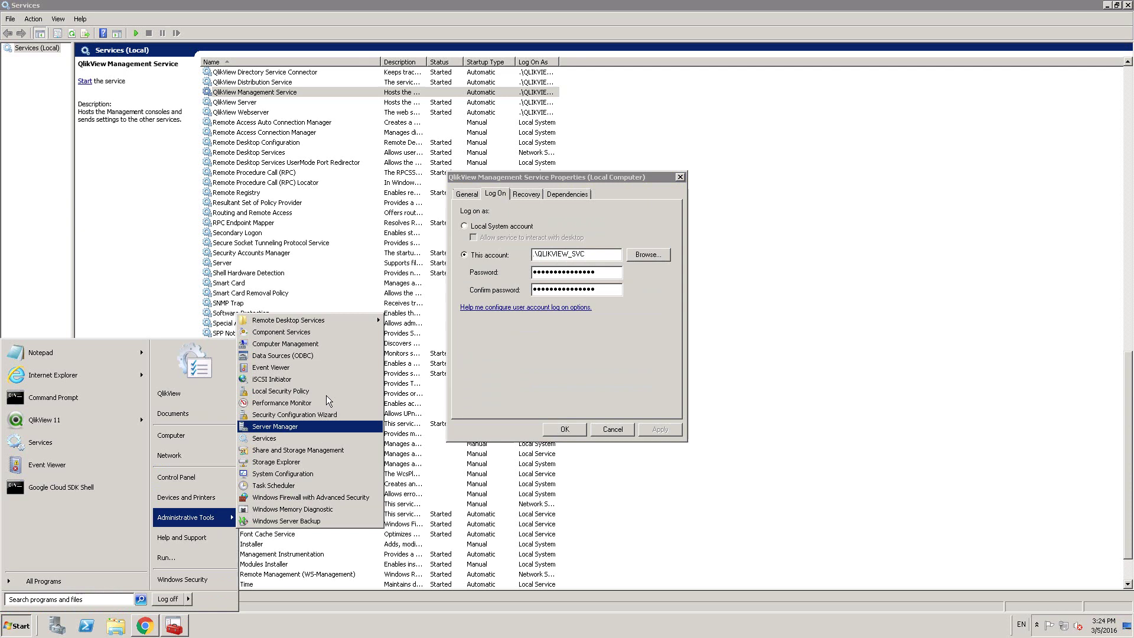
click(301, 343)
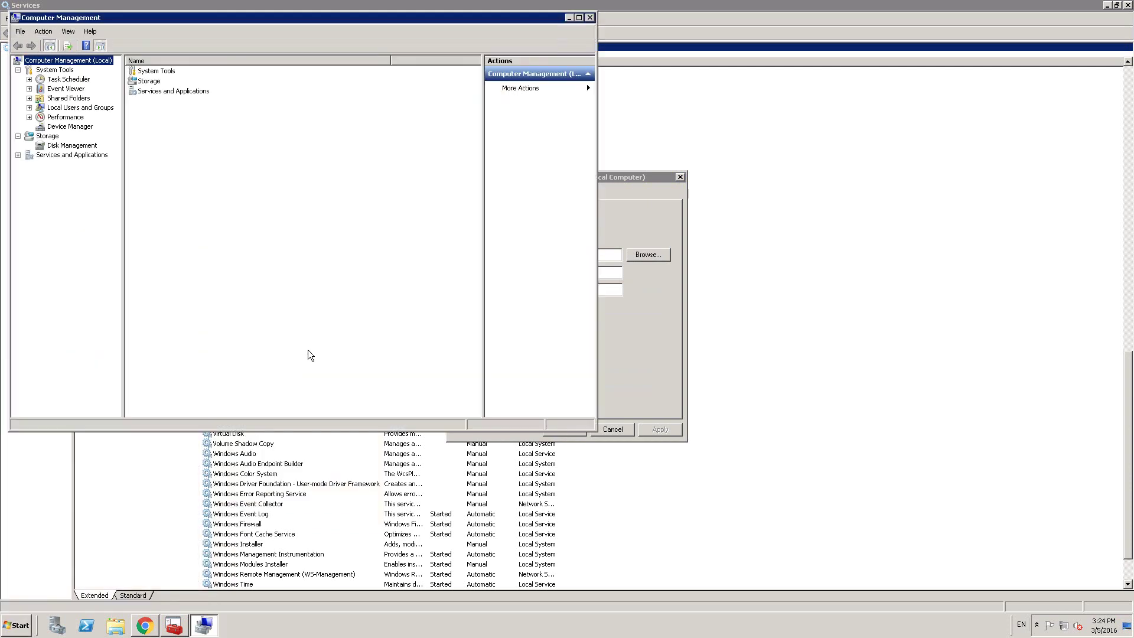
double_click(164, 19)
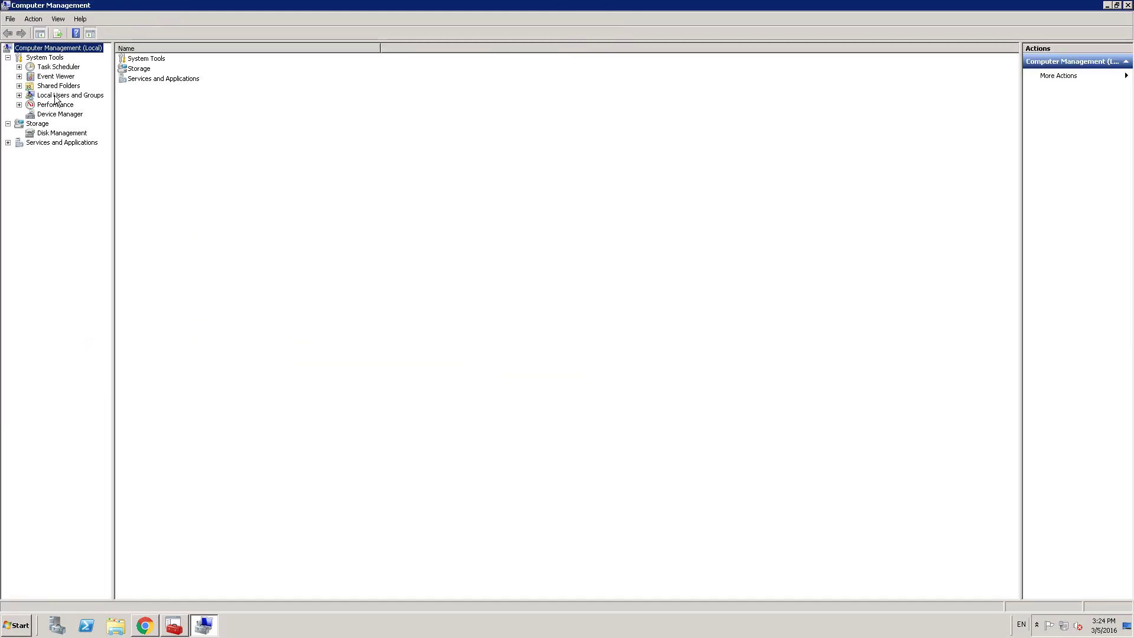
double_click(57, 95)
double_click(135, 58)
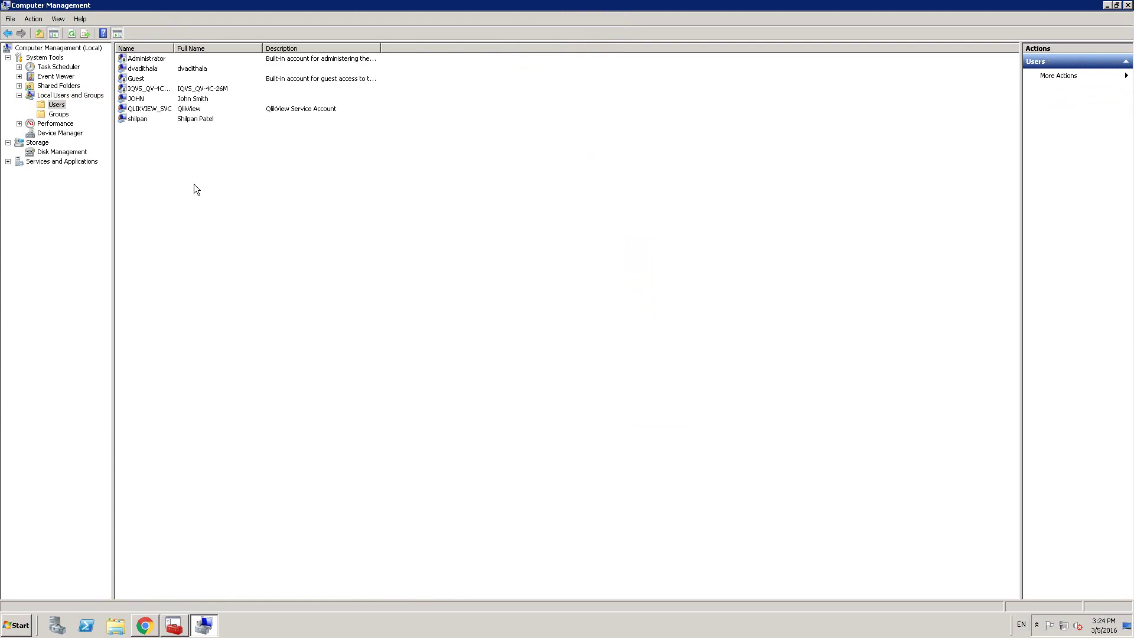
Check the general properties of the QLIKVIEW_SVC user without changing them and close Computer Management.
click(160, 110)
right_click(160, 110)
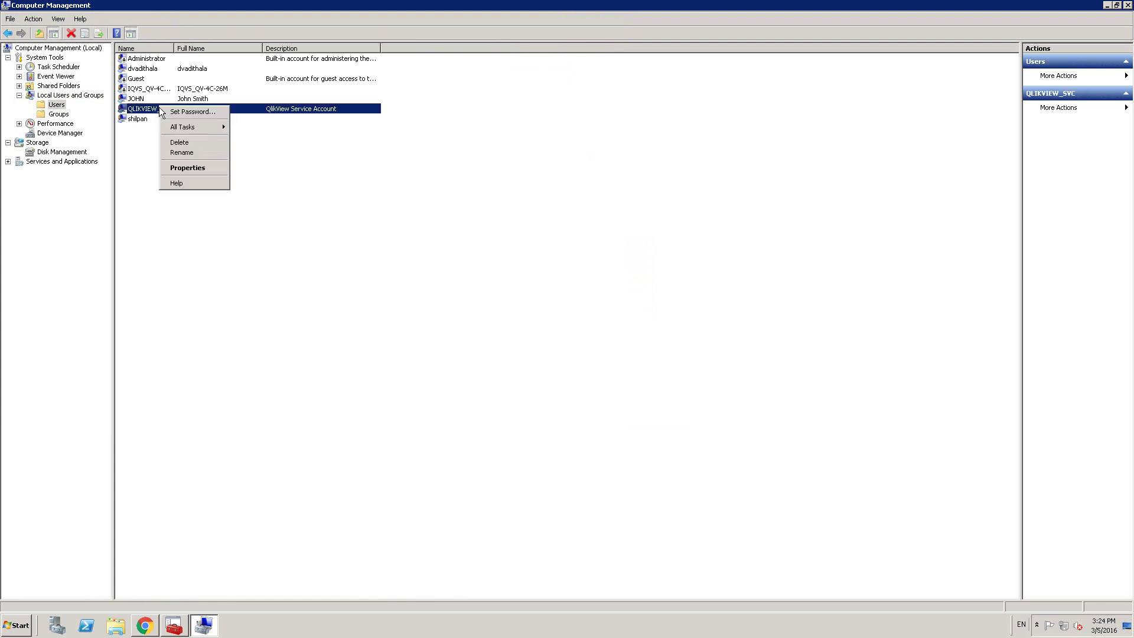
click(187, 168)
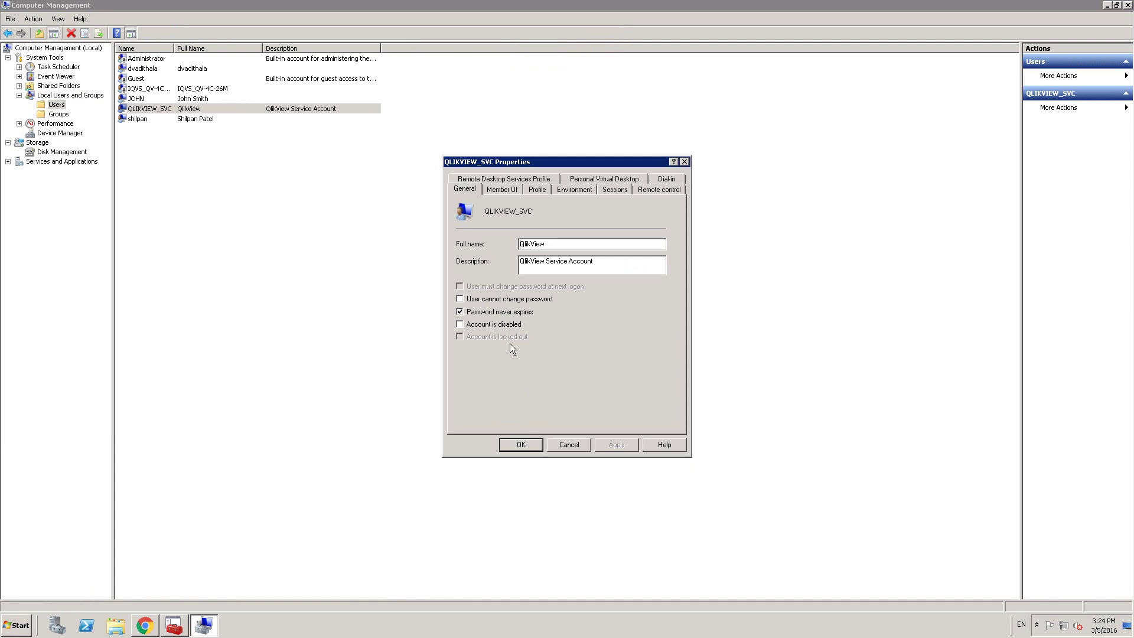
click(572, 444)
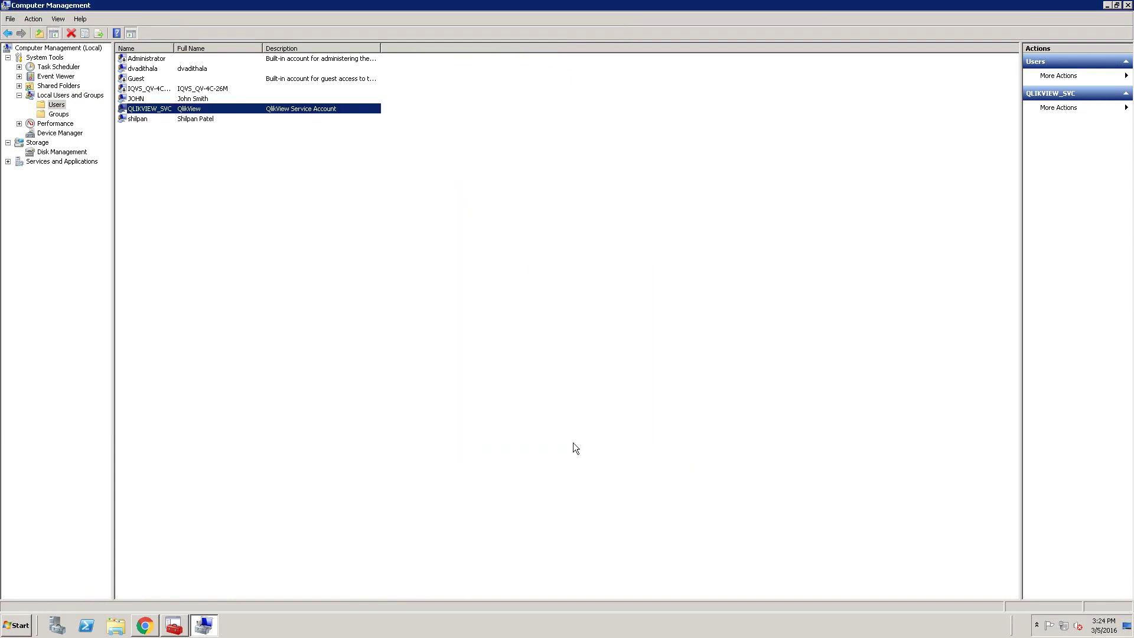
click(1125, 6)
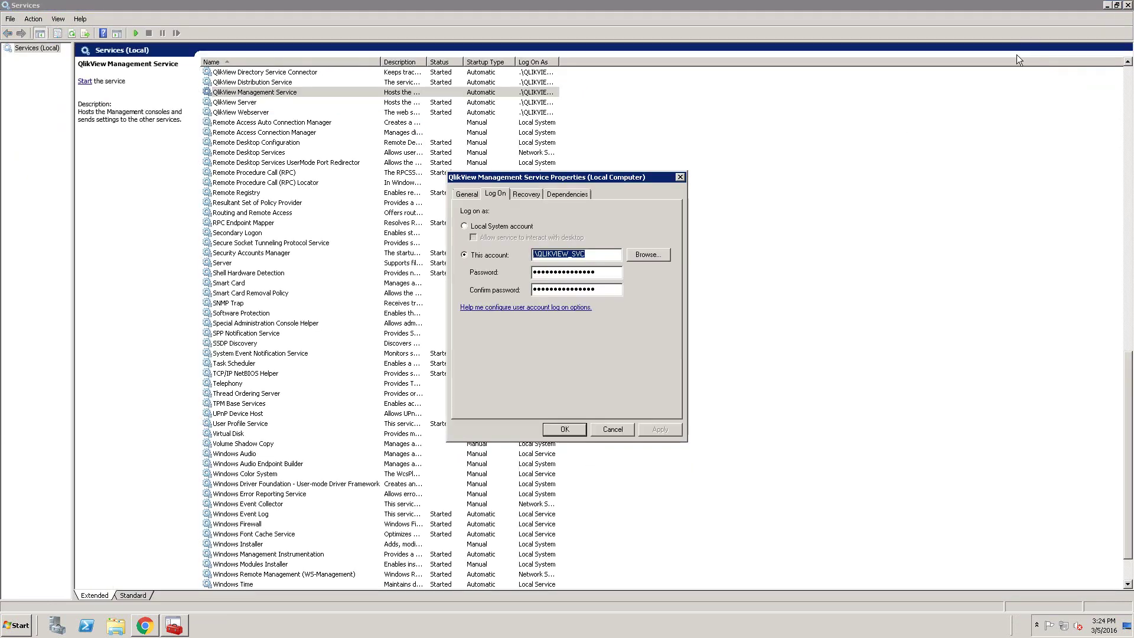
Start QlikView Management Service from its general properties, keeping the startup type Automatic, and accept the dialog.
click(466, 194)
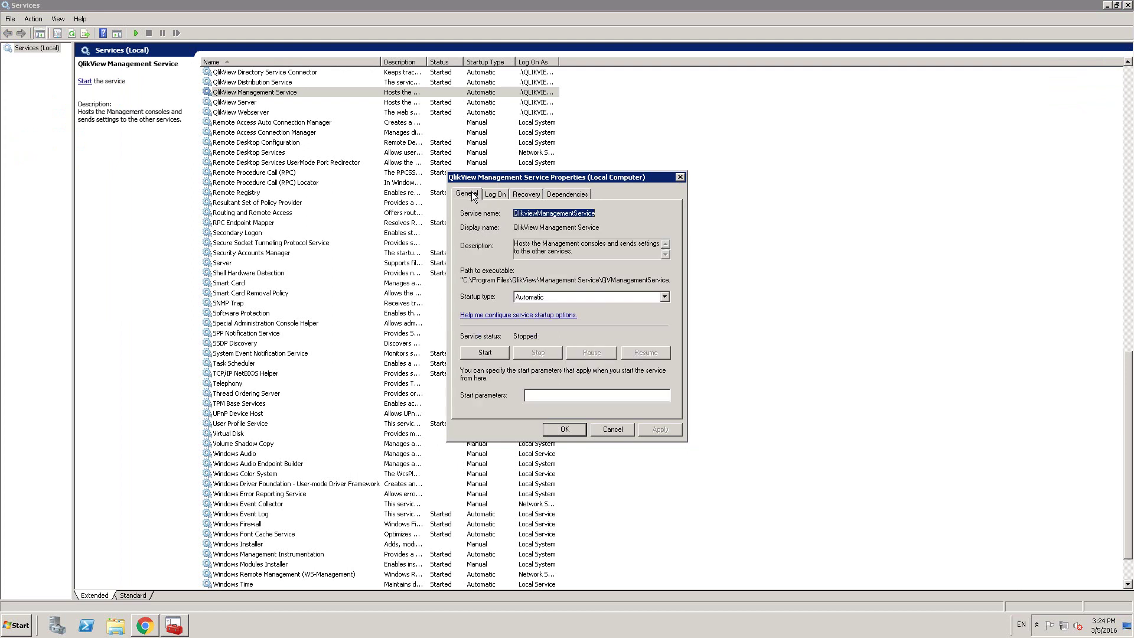
click(554, 296)
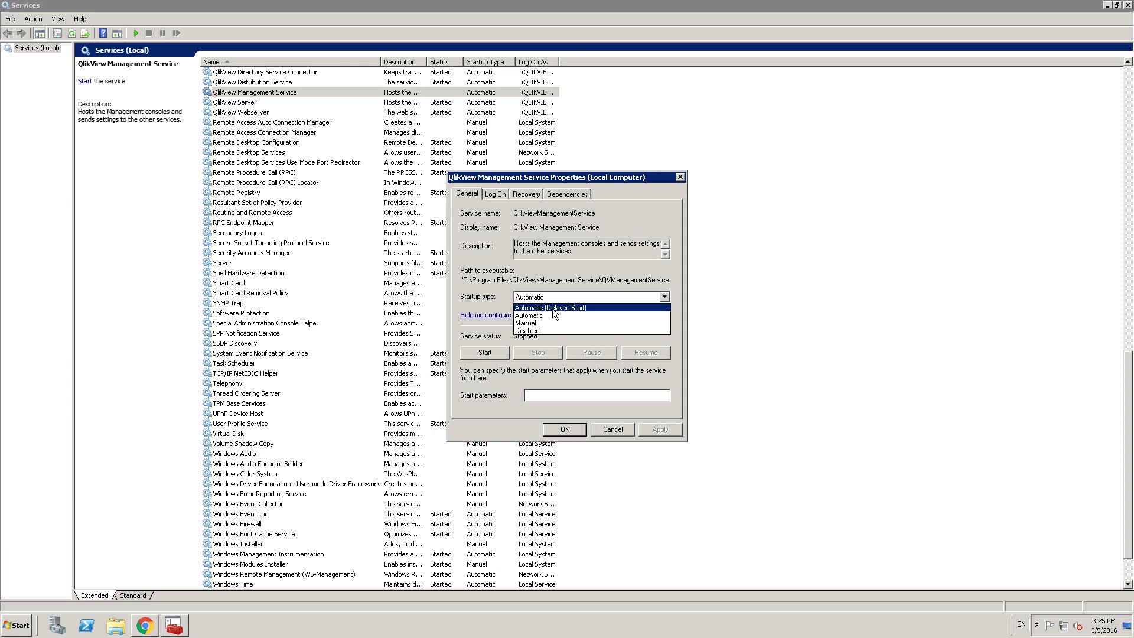
click(536, 301)
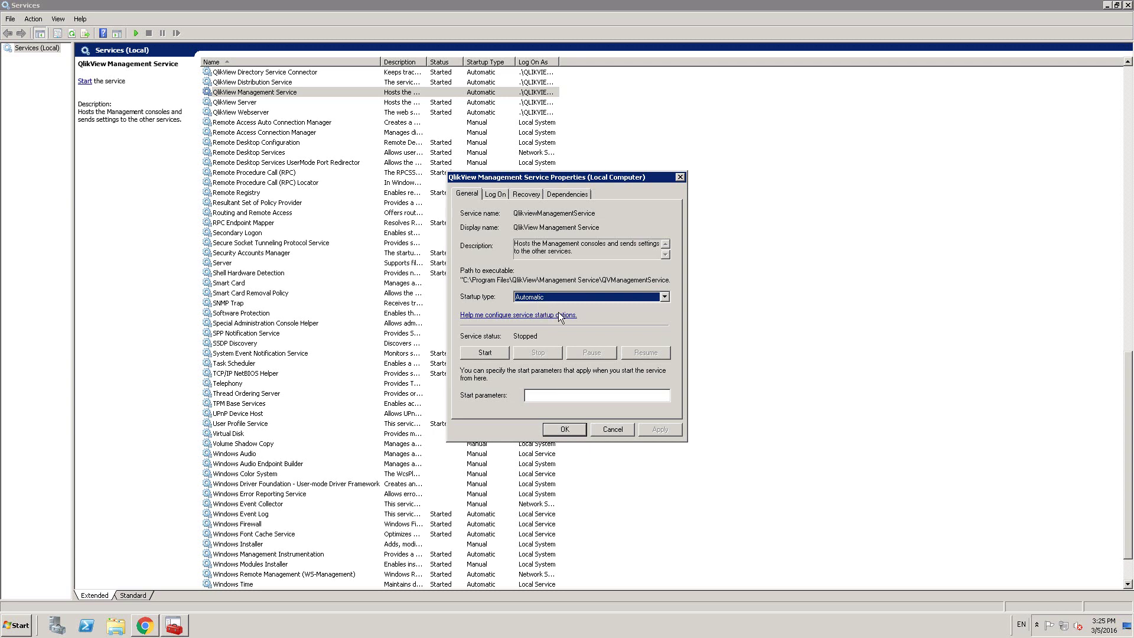
click(486, 353)
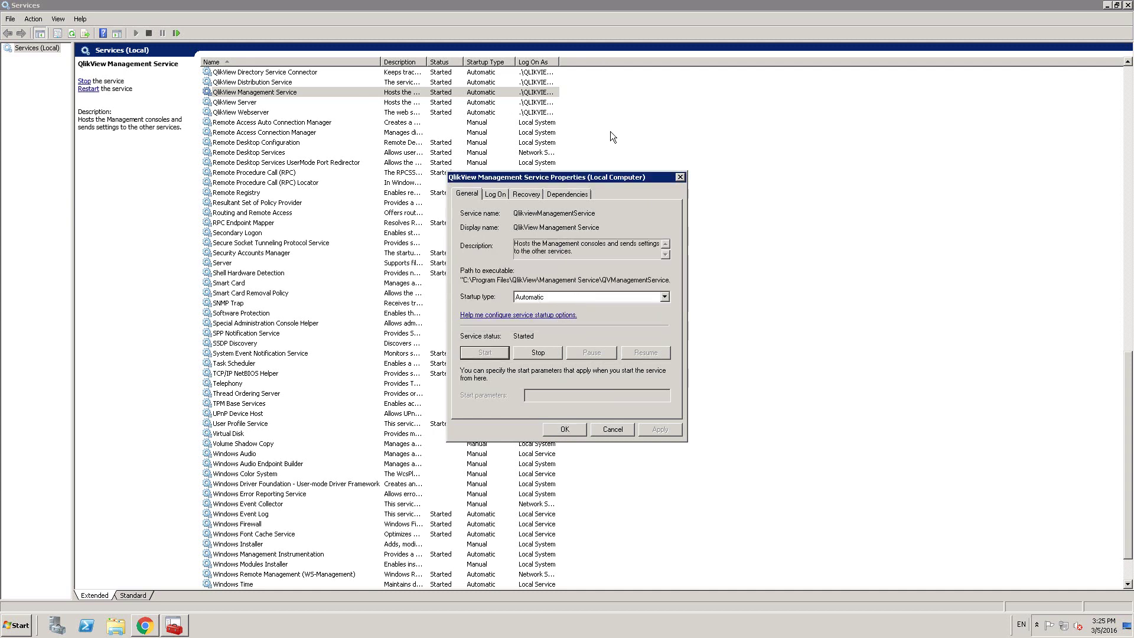
click(564, 428)
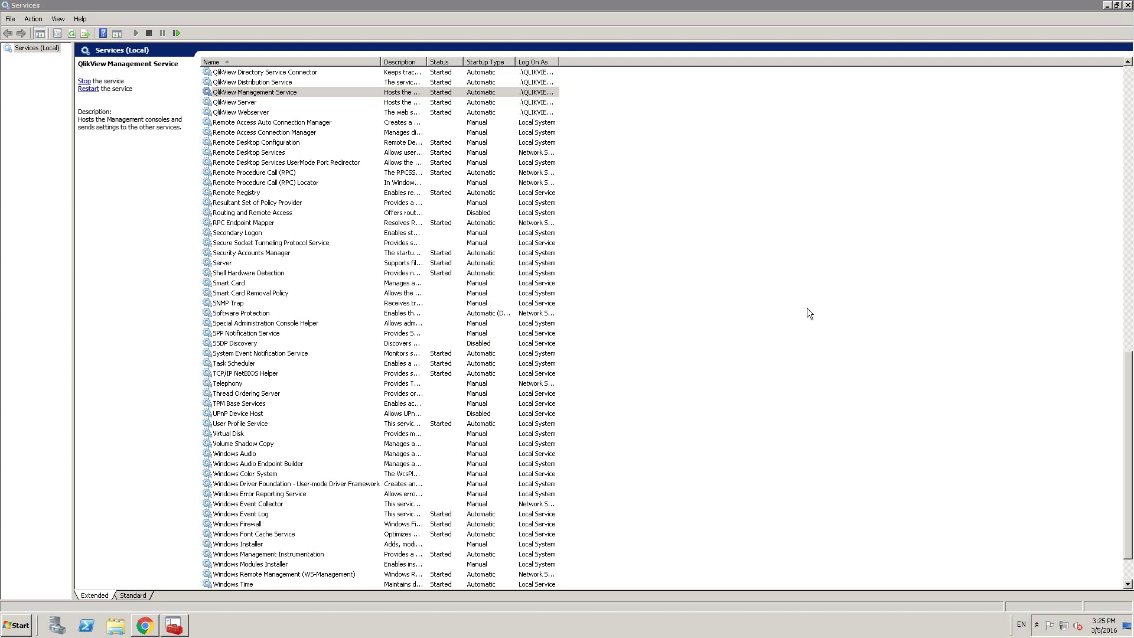
Minimize the Services window and reload qv-4c-26m:4780/qmc/default.htm in Chrome.
click(806, 307)
click(1107, 6)
click(408, 244)
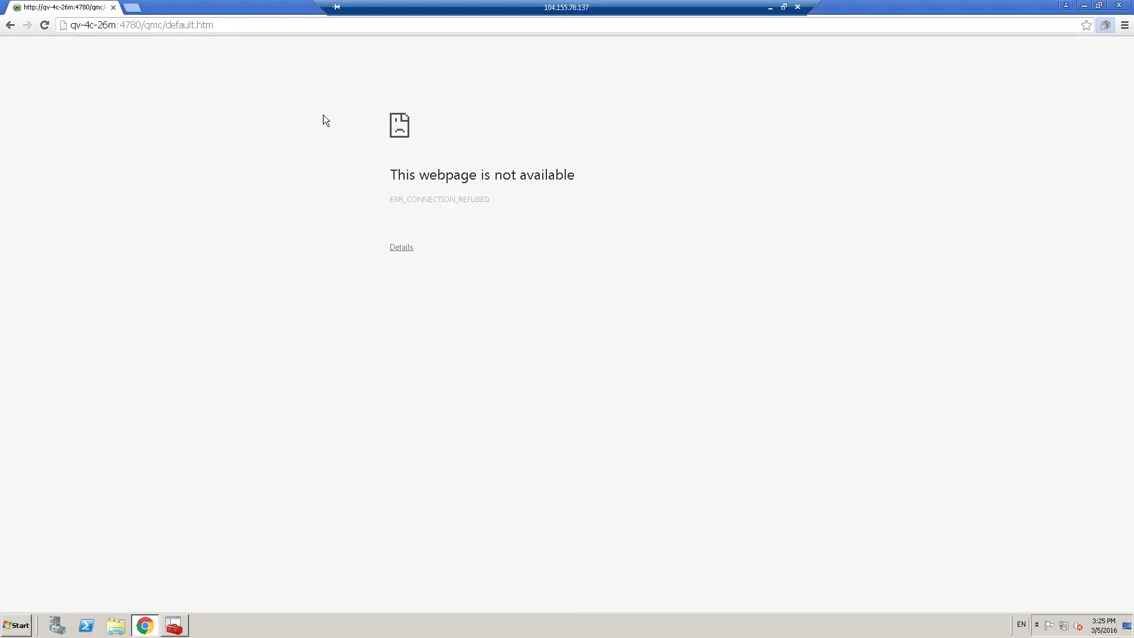
click(251, 23)
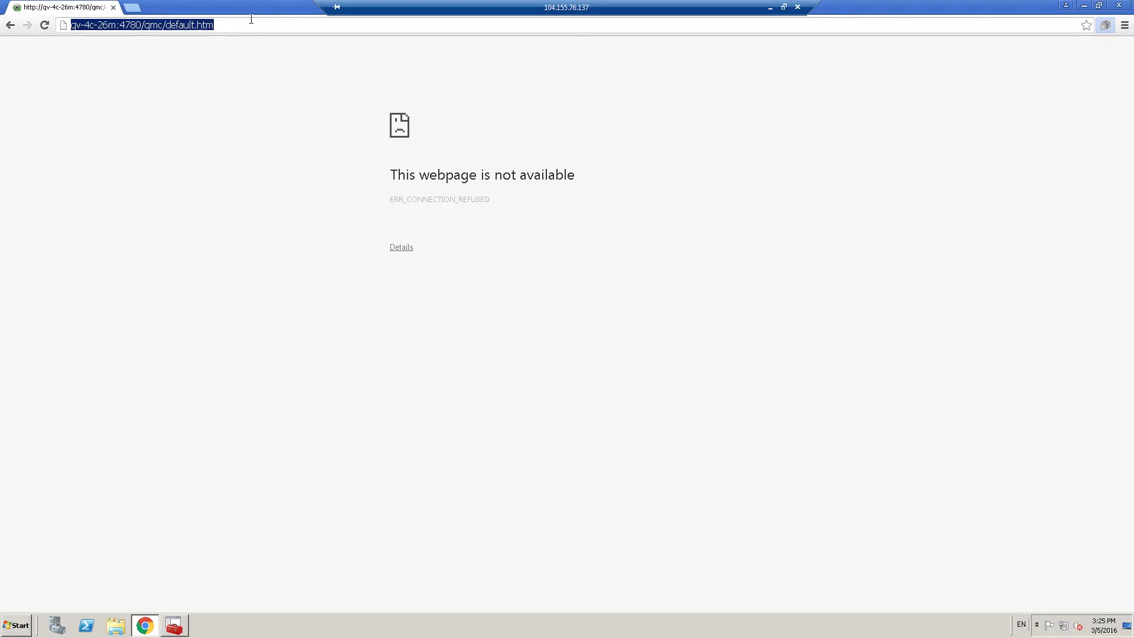
key(Return)
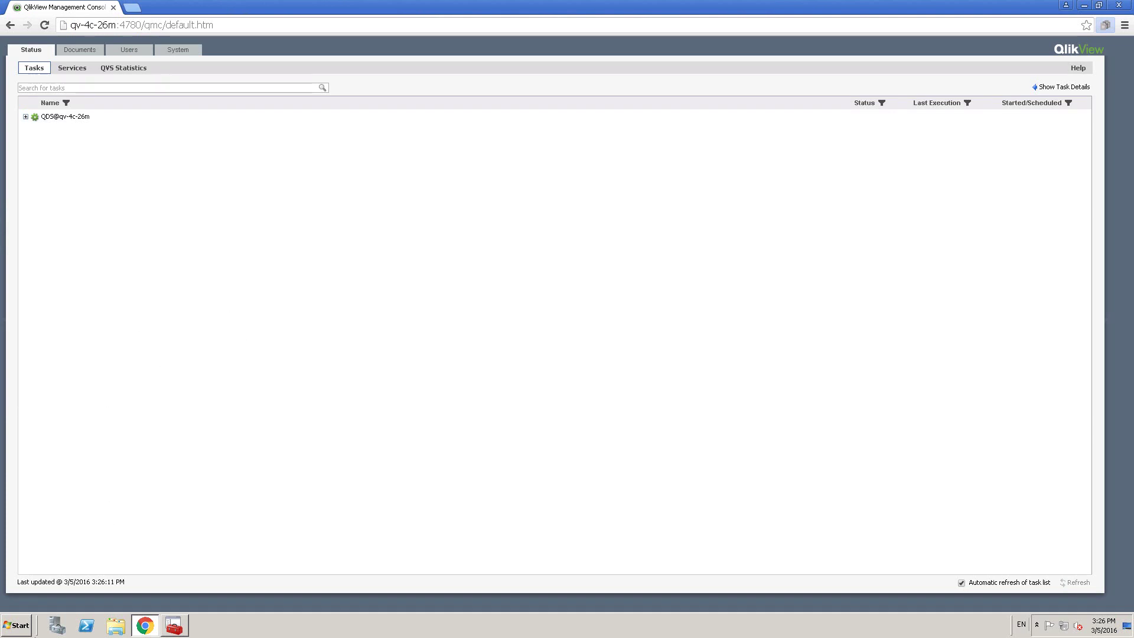
Open Event Viewer maximized and show the QV_EventLogs custom view.
click(16, 625)
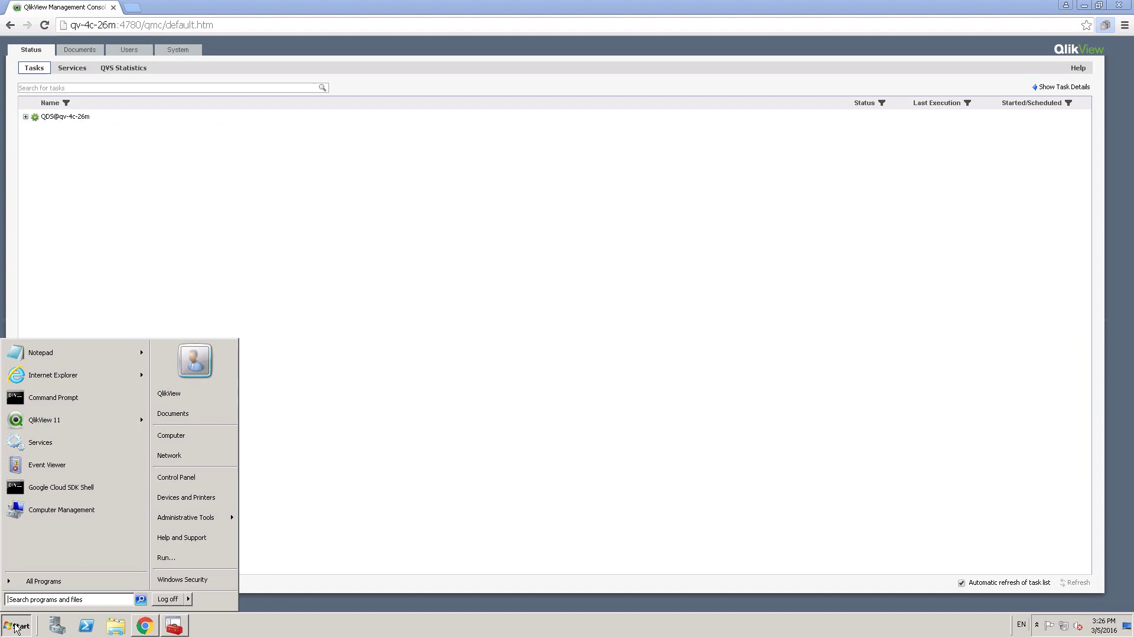
click(75, 599)
text(event)
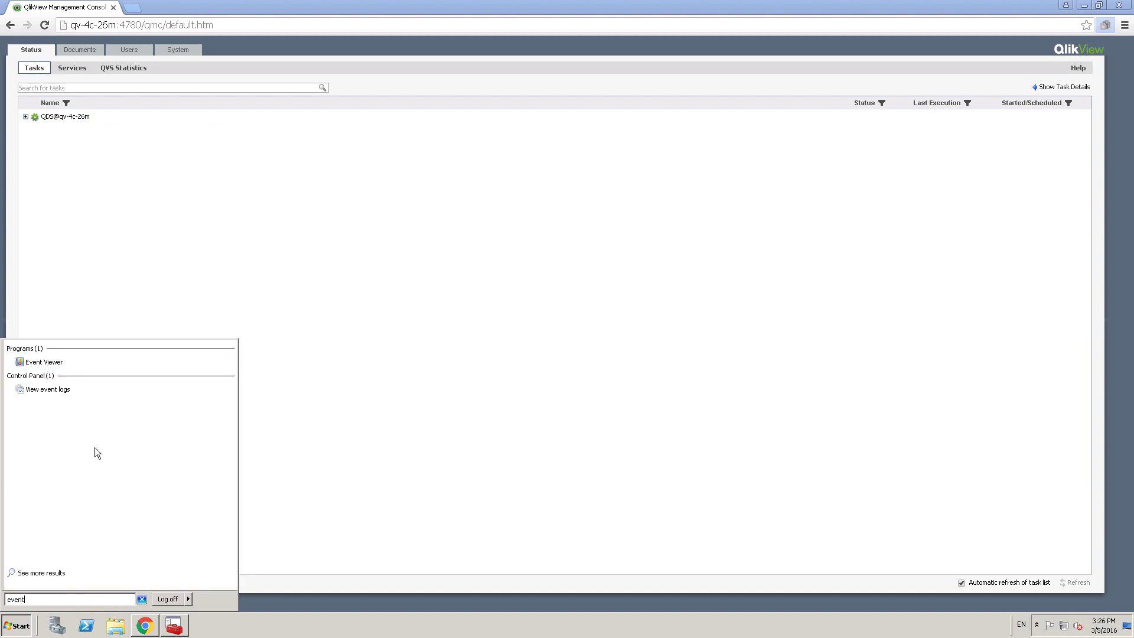
click(45, 362)
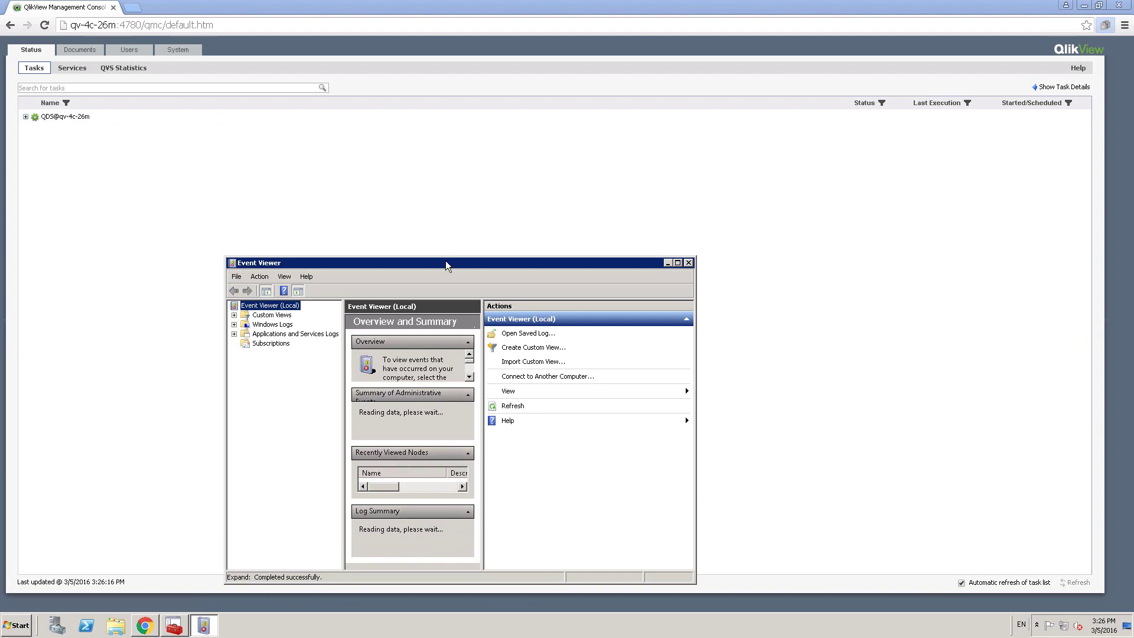
double_click(444, 260)
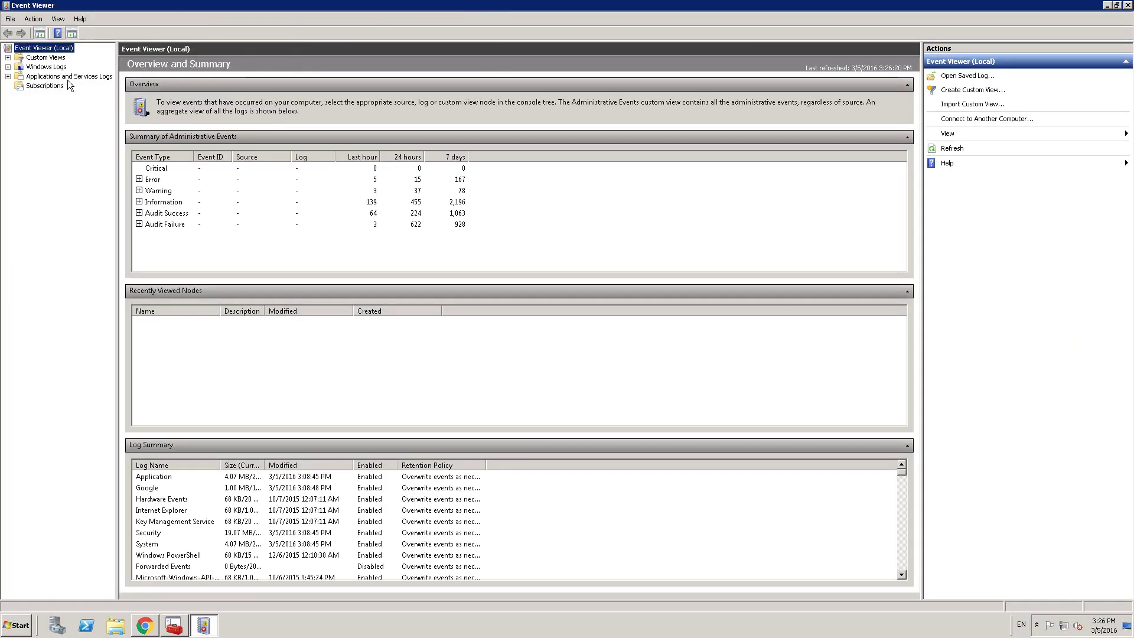
double_click(35, 58)
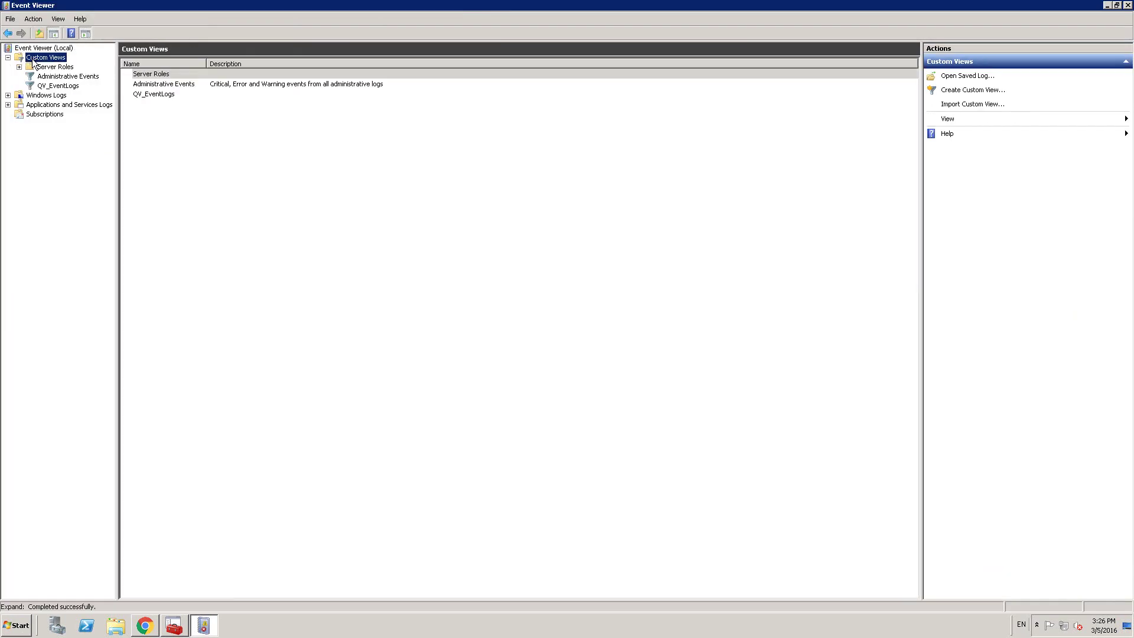
click(67, 87)
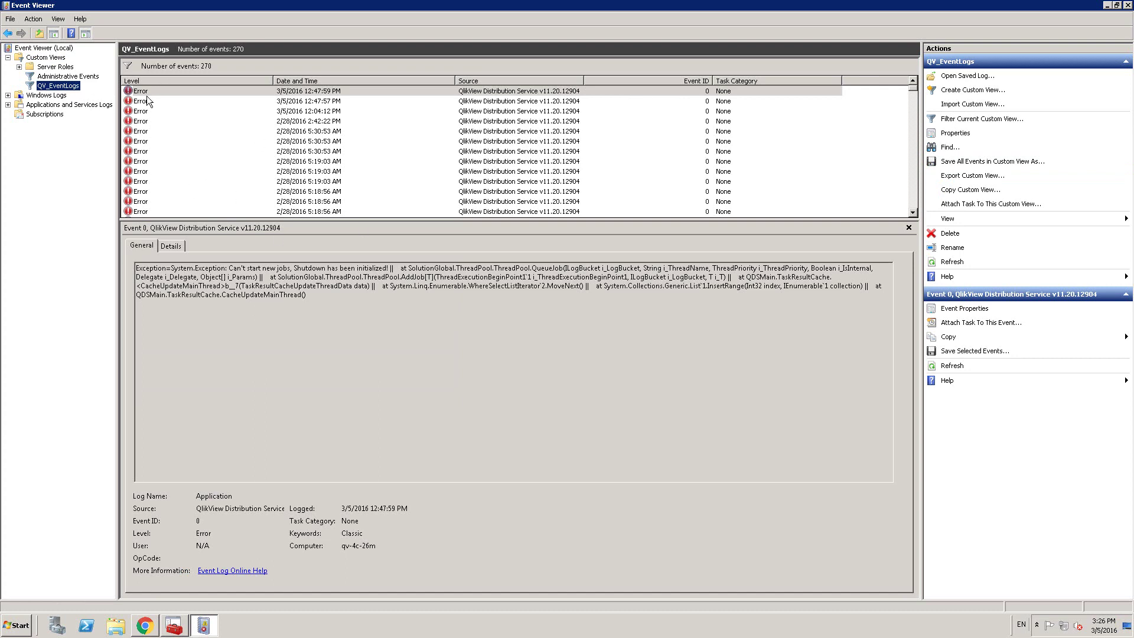
Filter the QV_EventLogs custom view to the last hour, adding the Critical, Warning and Information levels to Error.
right_click(73, 90)
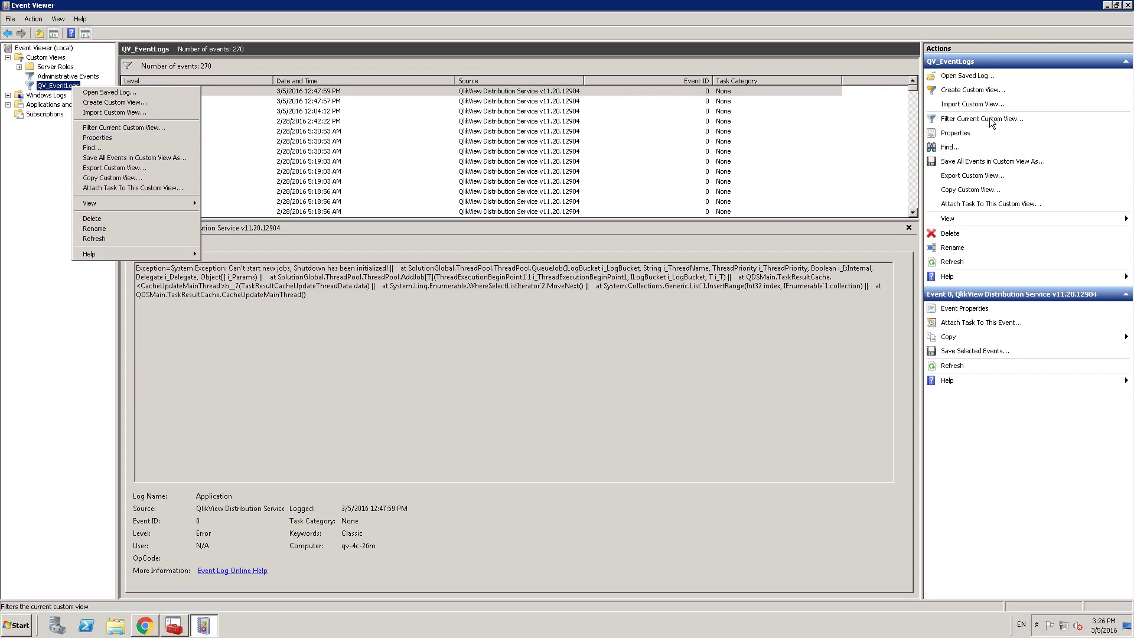
click(971, 120)
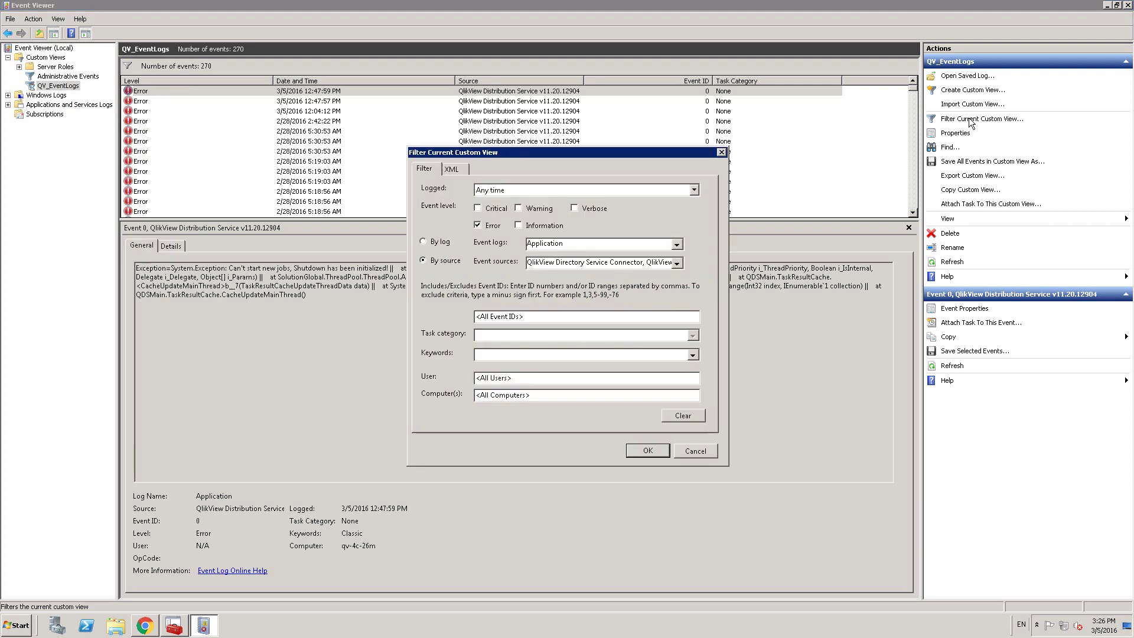
click(525, 225)
click(519, 209)
click(480, 209)
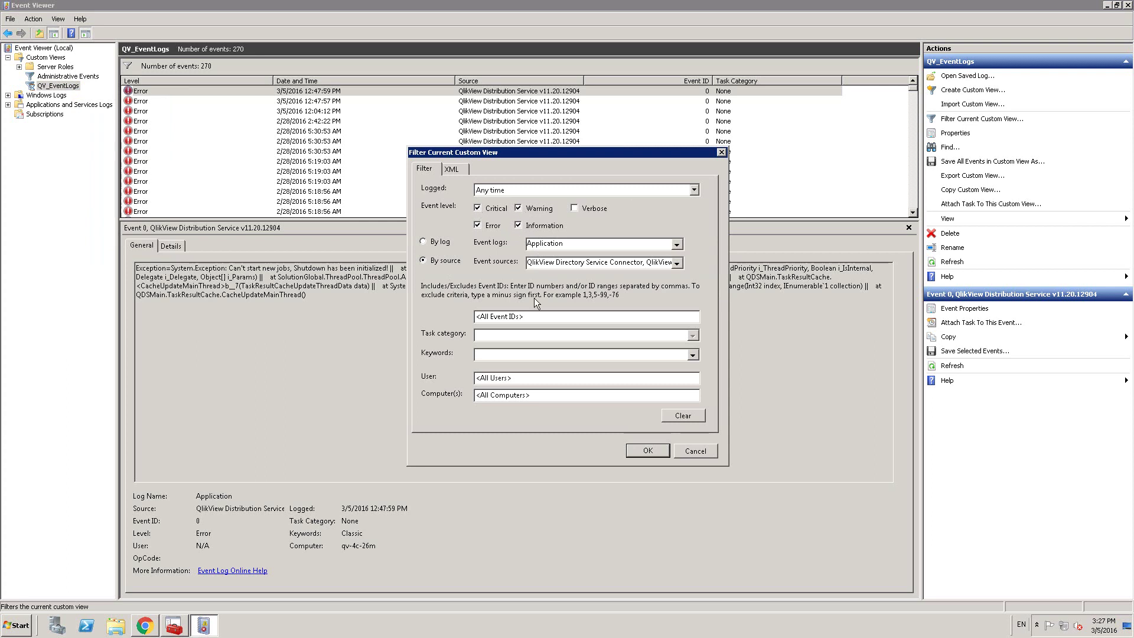
click(538, 190)
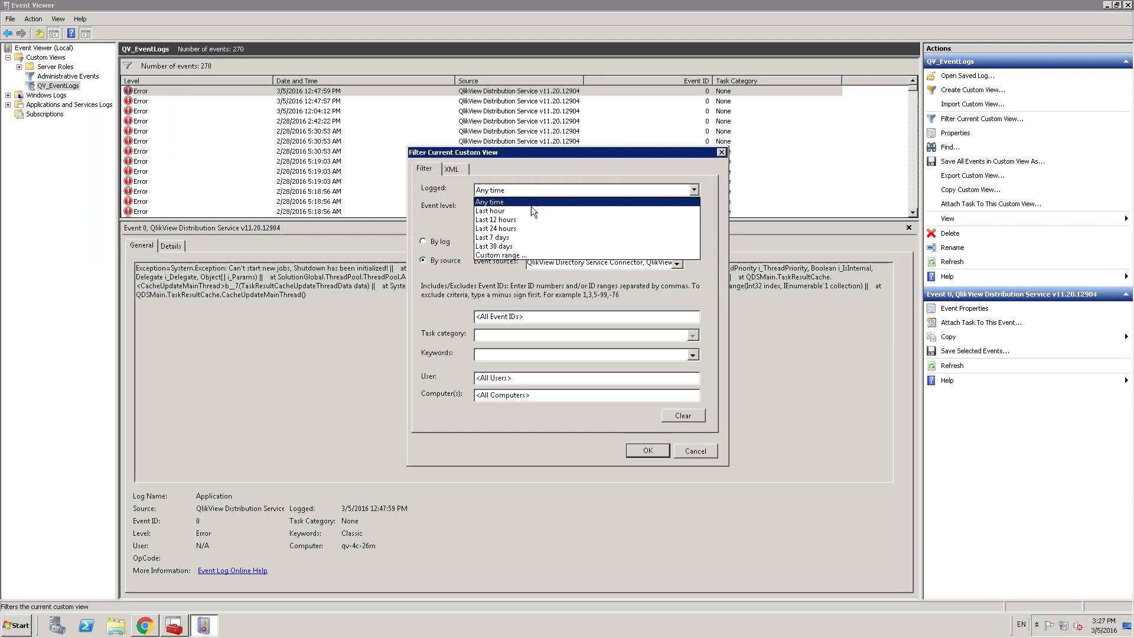
click(530, 211)
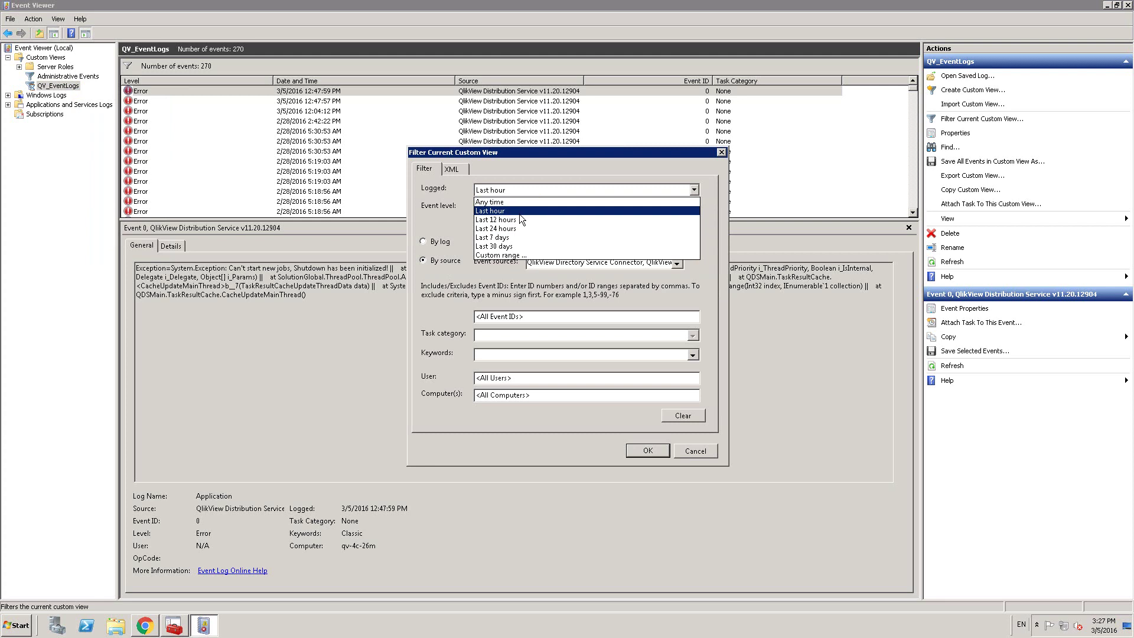
click(519, 213)
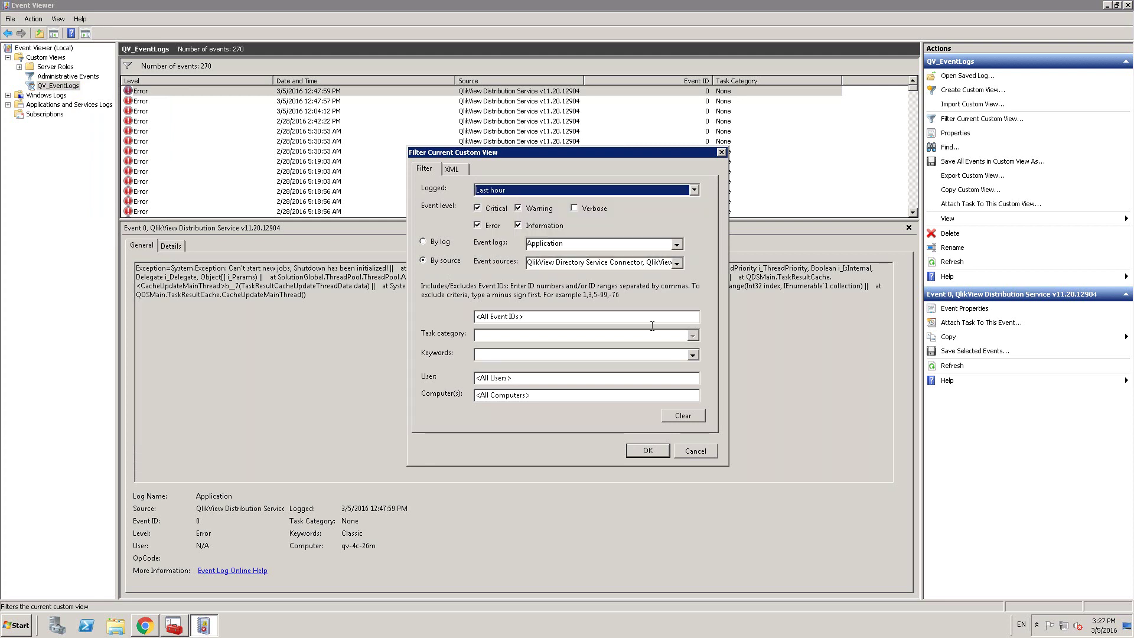
click(648, 449)
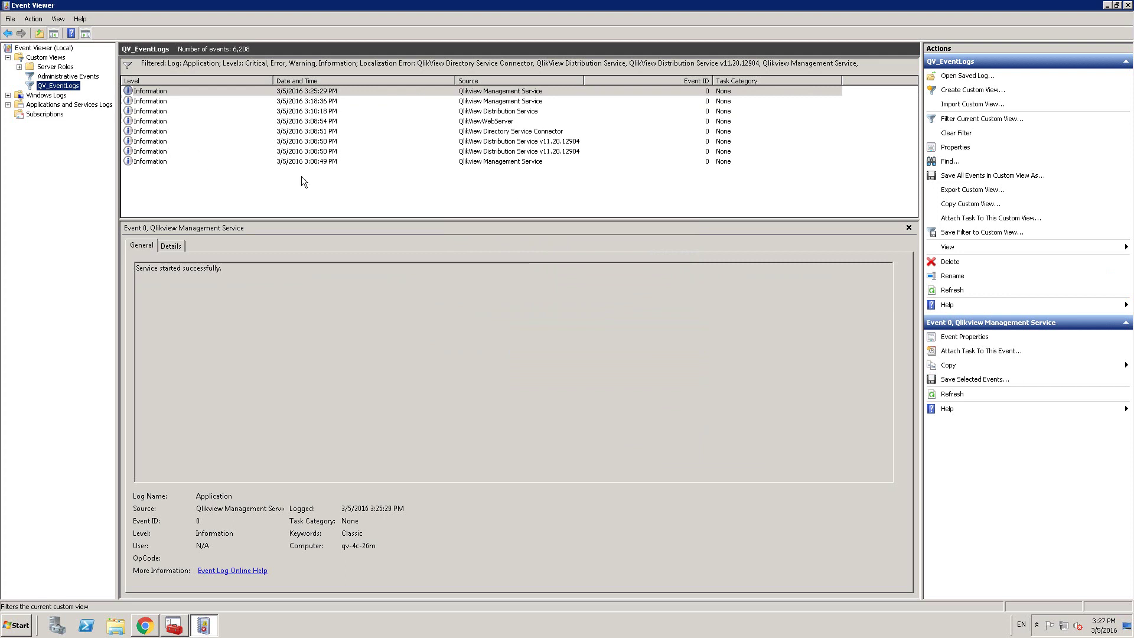
Read the general messages of the two newest QlikView Management Service events.
click(329, 92)
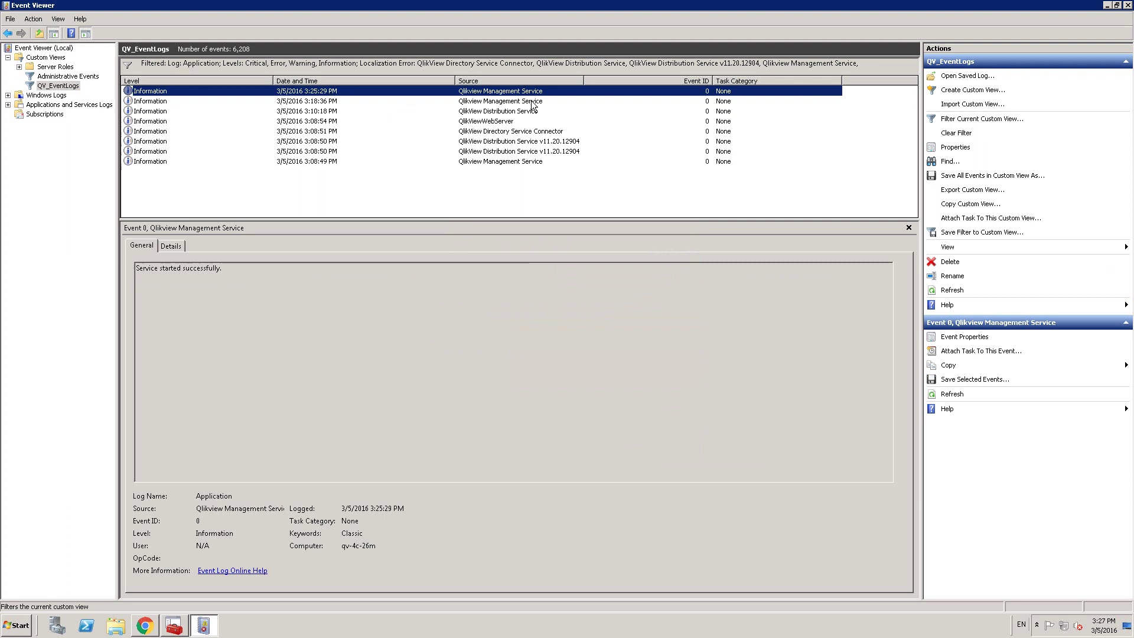
drag(233, 269, 135, 269)
click(490, 102)
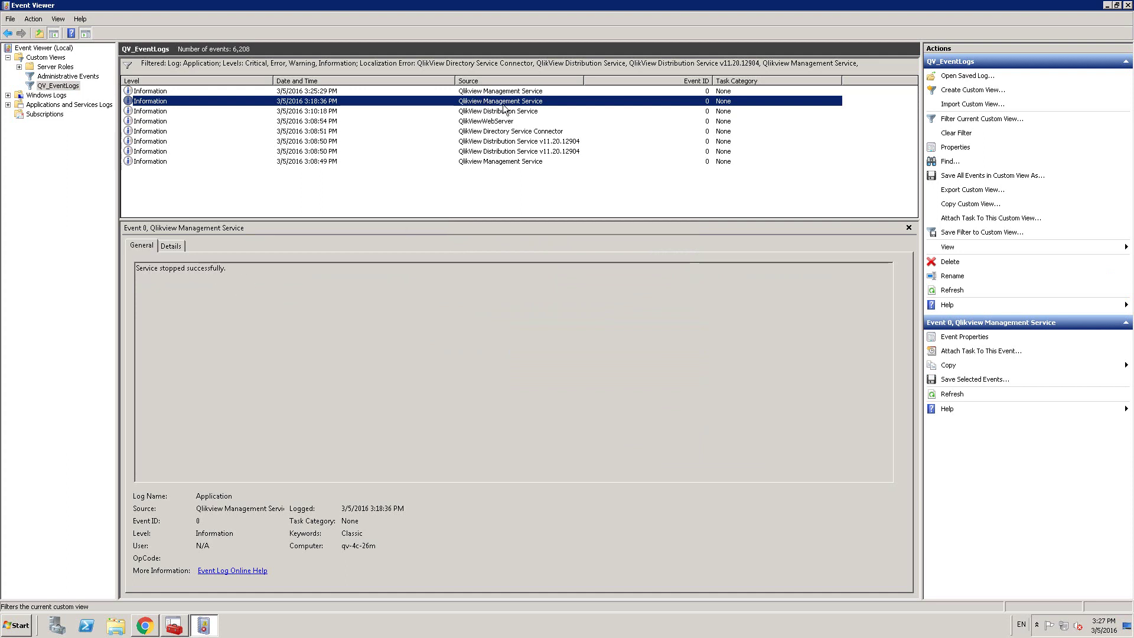
drag(226, 269, 127, 269)
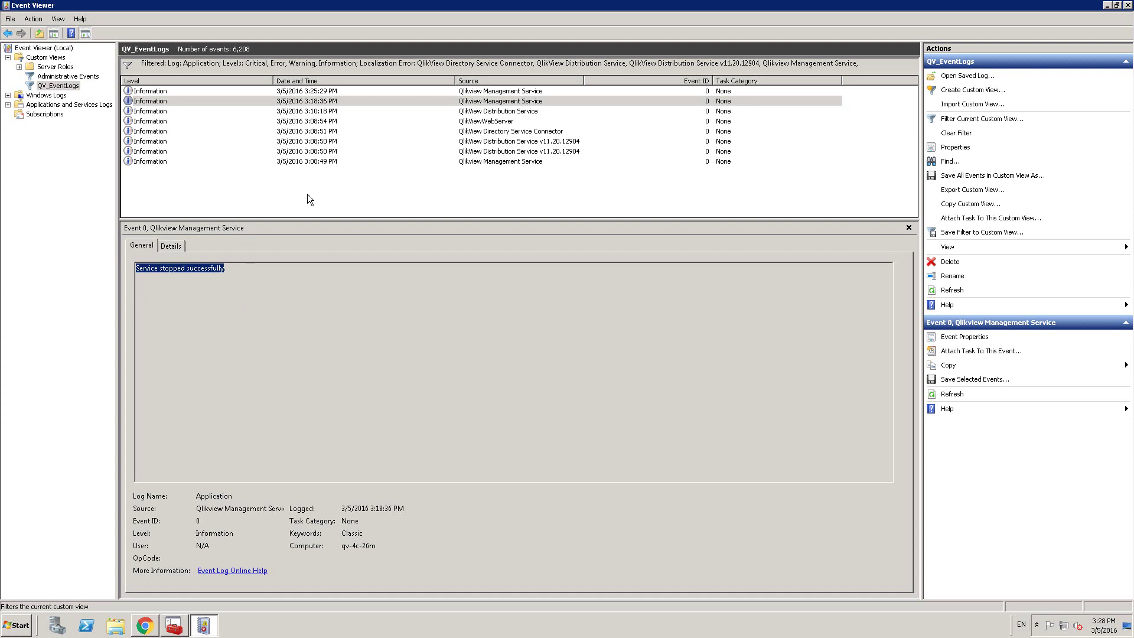
View the 3:18:36 PM event's details as XML and in the friendly view, and return to its general information.
click(166, 245)
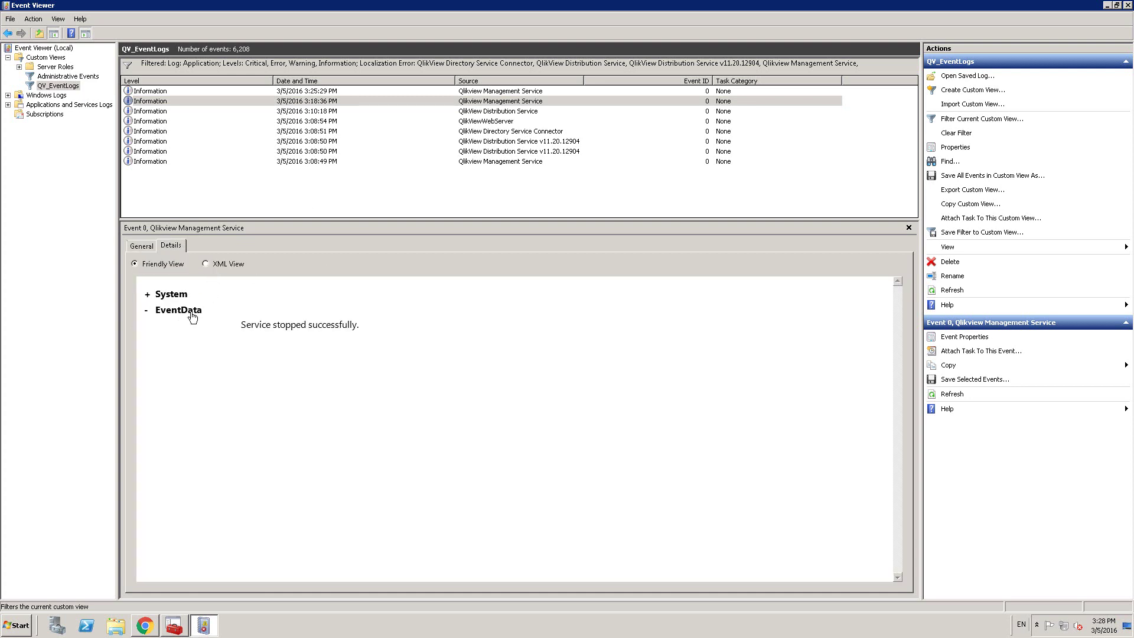
click(228, 264)
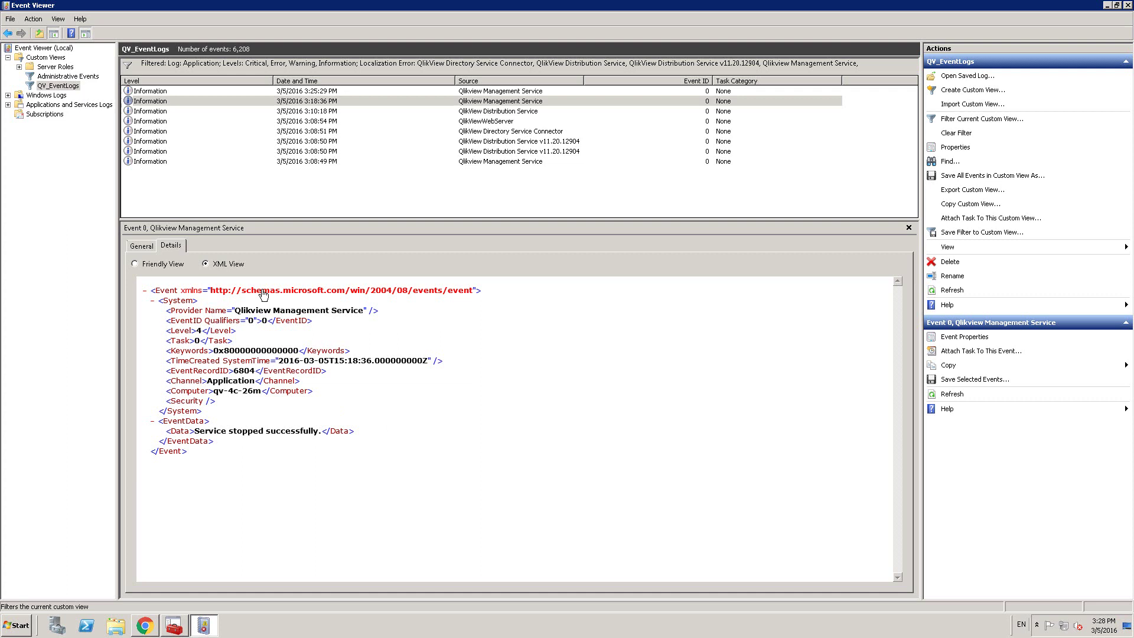
click(162, 265)
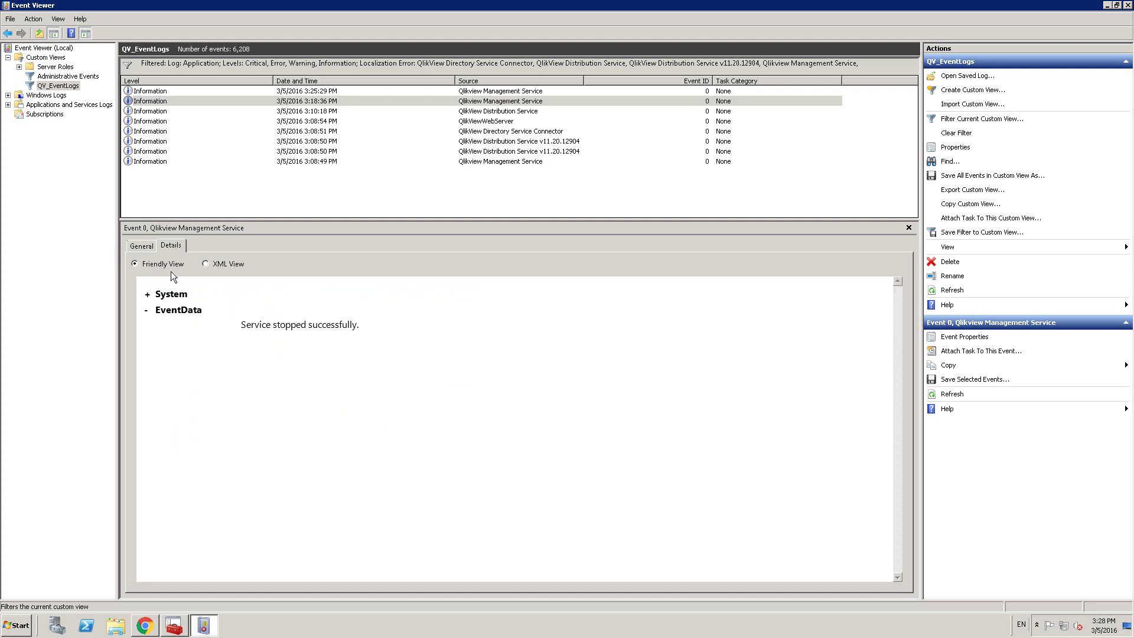
click(143, 245)
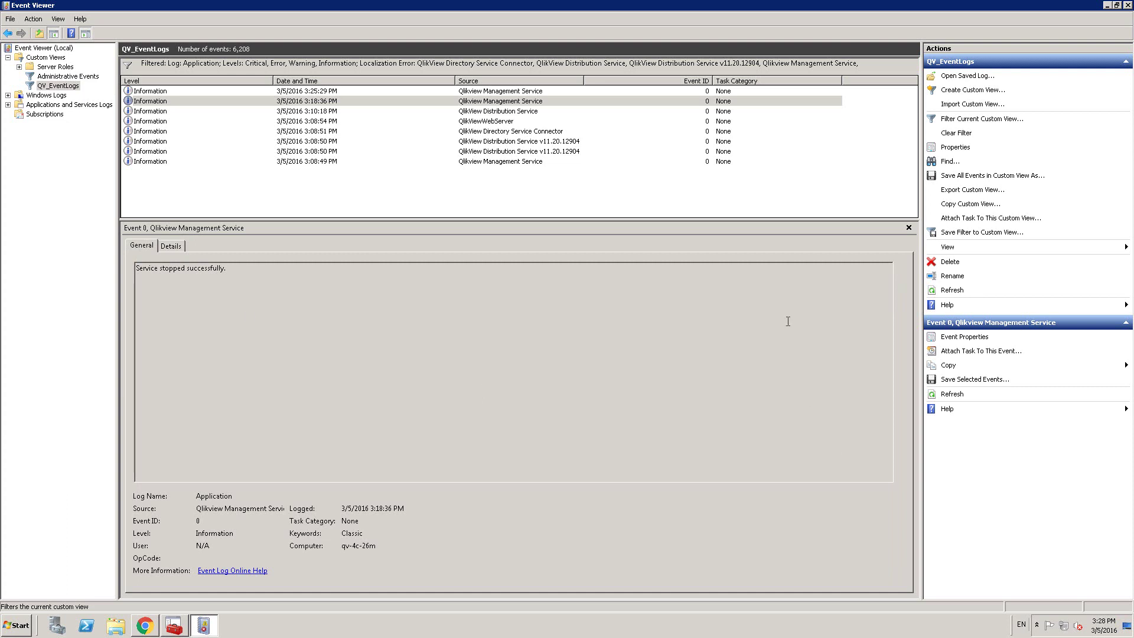
Step through the neighbouring service events and return to the message of the newest QlikView Management Service event.
click(370, 98)
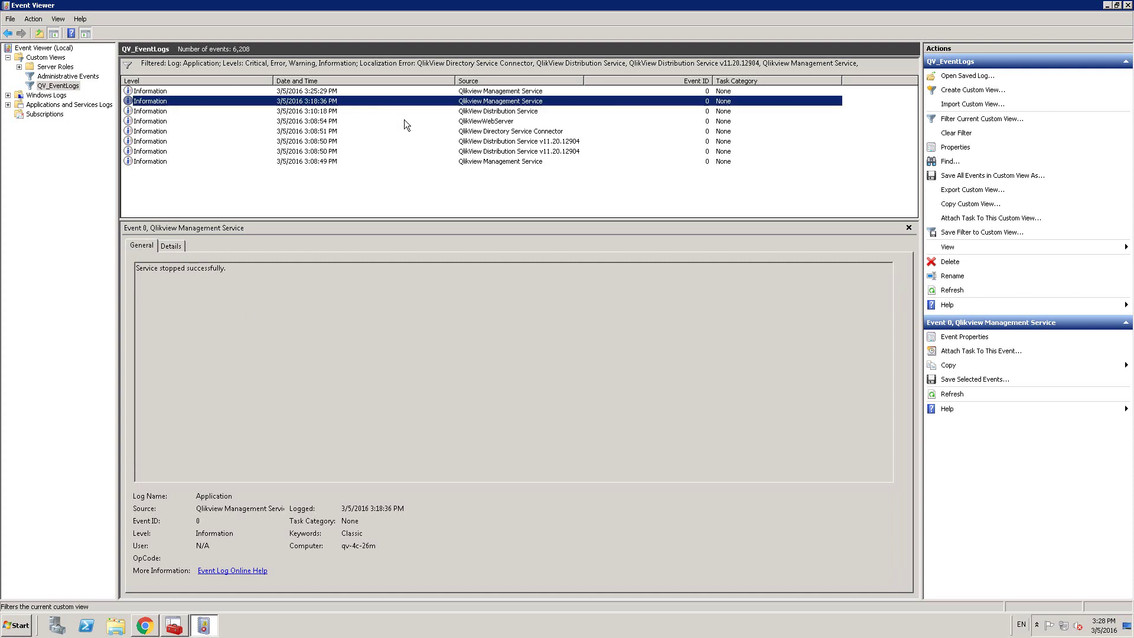
key(Down)
key(Down)
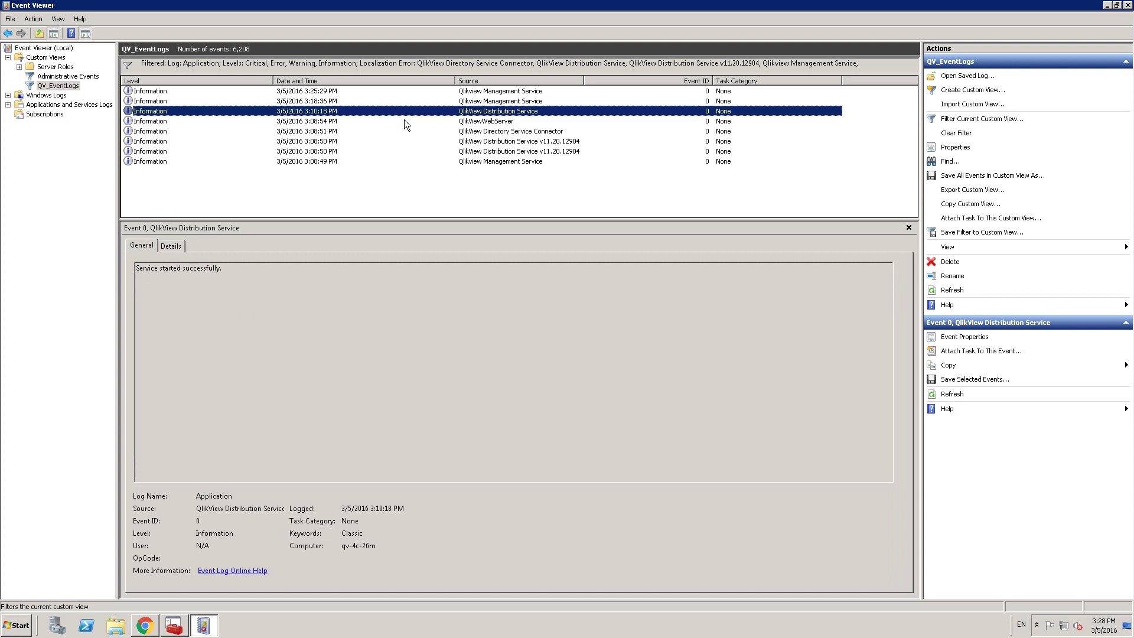
key(Up)
key(Up)
key(Up)
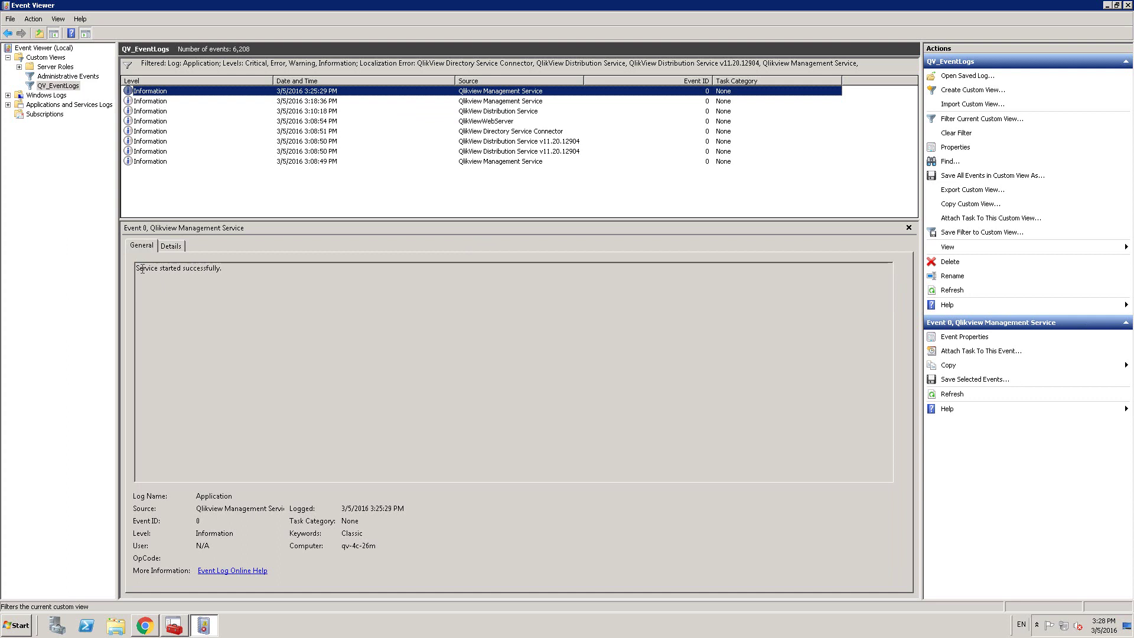
key(Tab)
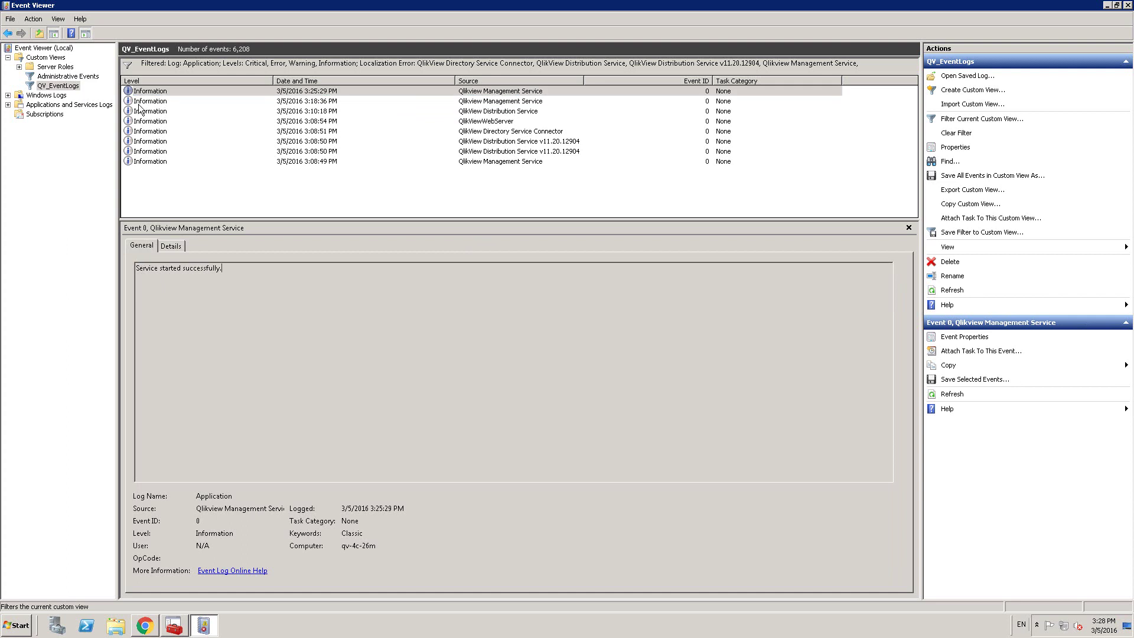
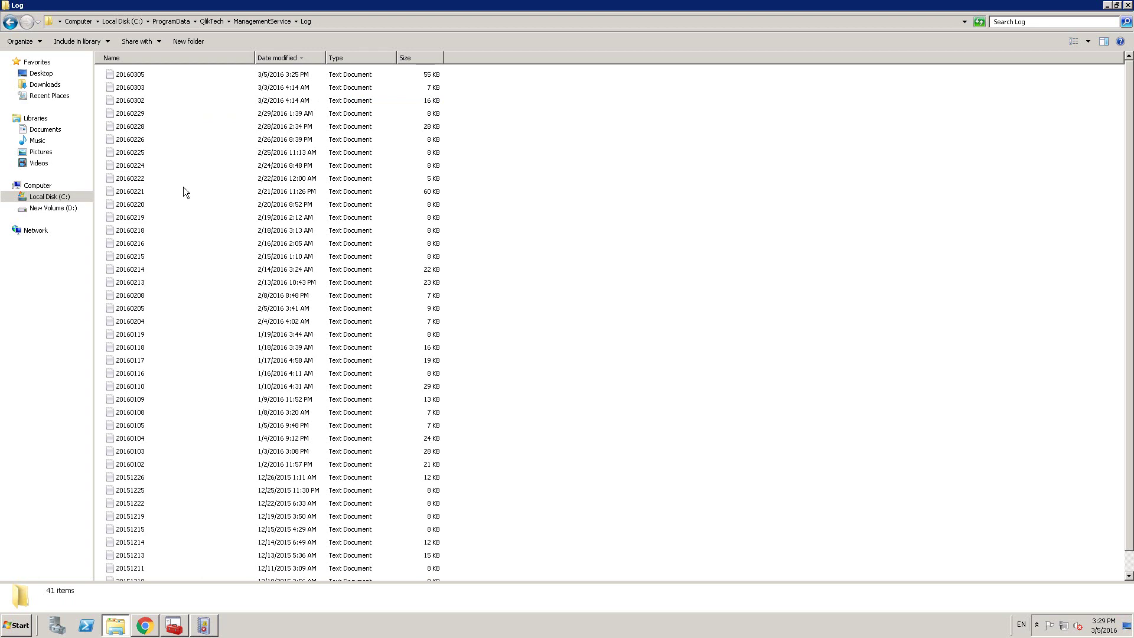
Sort the ManagementService log files newest first and open the 20160305 log maximized at its last entries.
click(291, 59)
click(290, 59)
double_click(131, 75)
key(super+Up)
scroll(269, 120, down, 20)
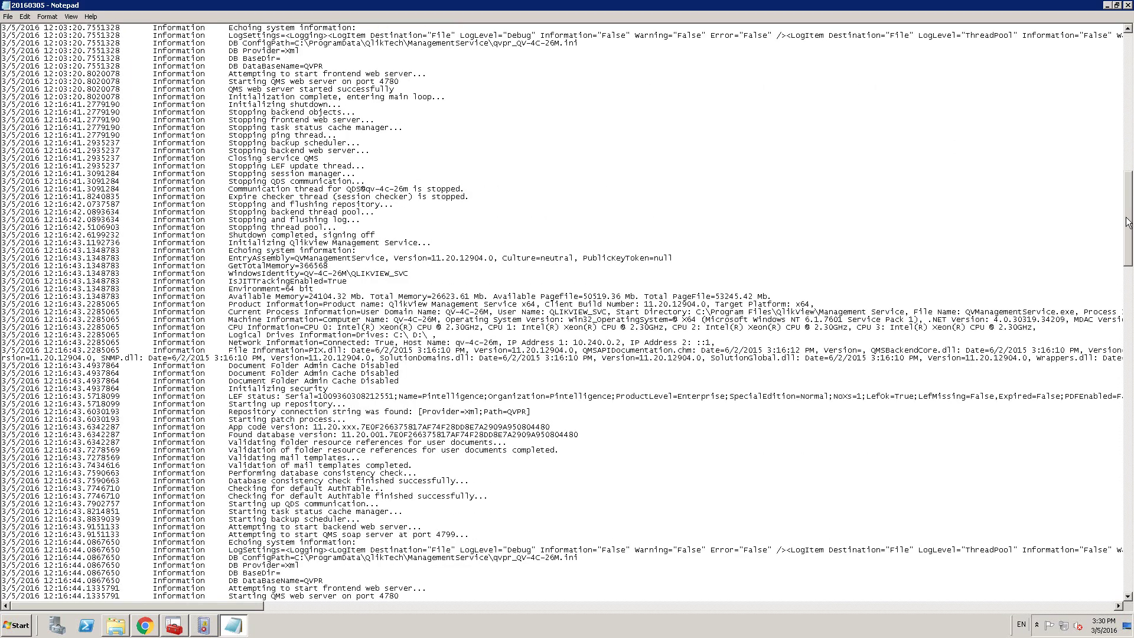
drag(1128, 301, 1117, 601)
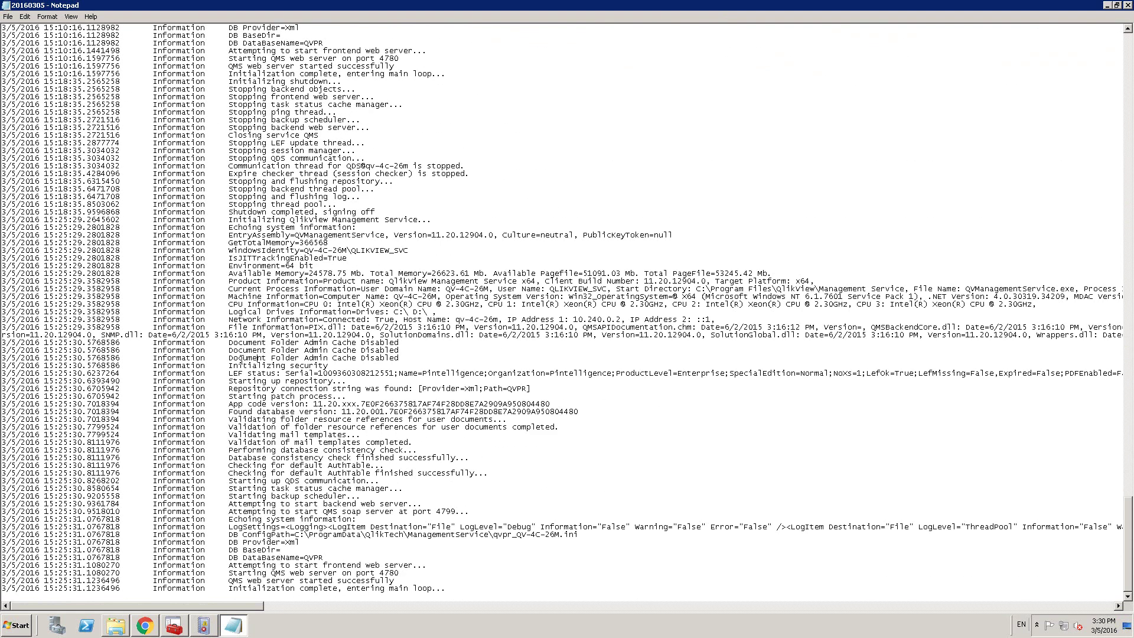
Switch back to Event Viewer and check the QlikView Management Service event logged at 3:18:36 PM.
click(175, 628)
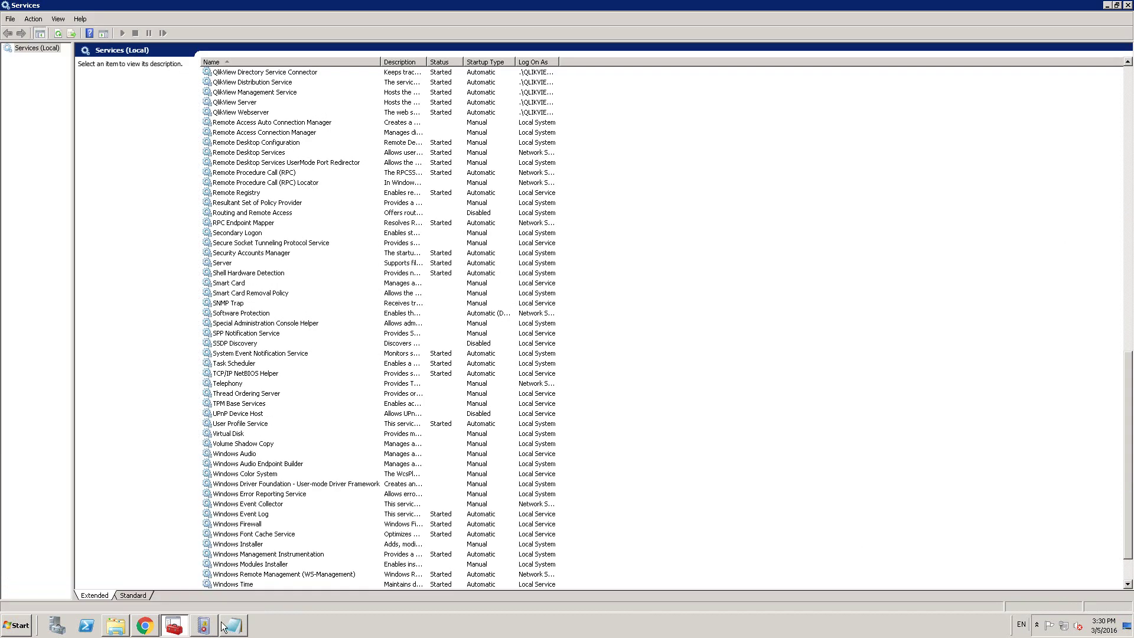
click(226, 626)
click(214, 625)
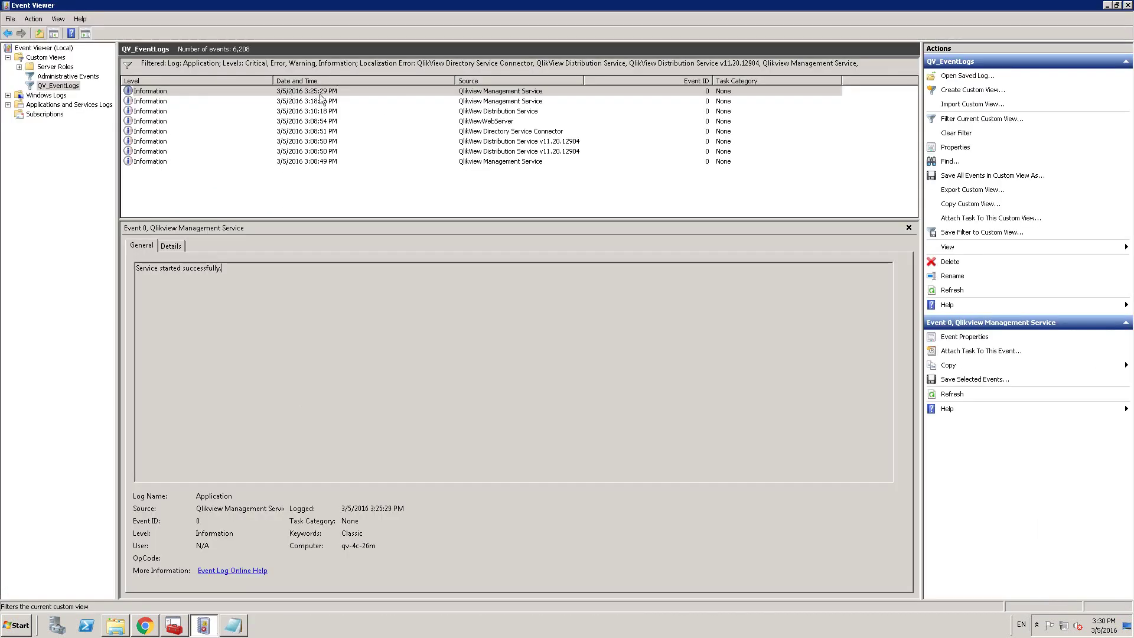
click(294, 103)
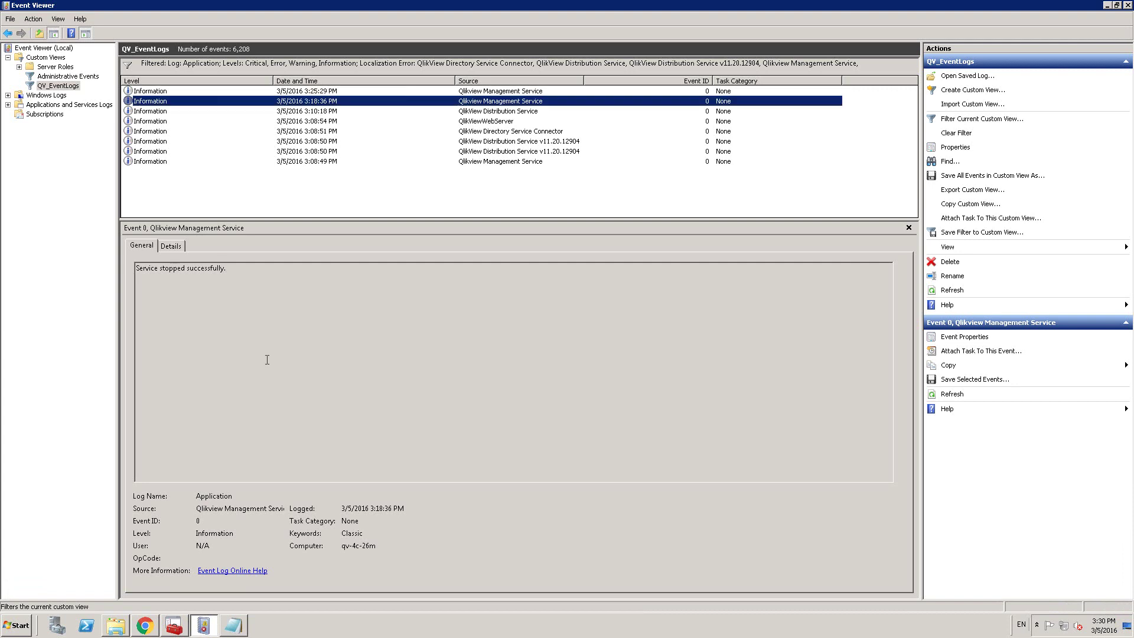
Return to the 20160305 log and highlight the 15:18:35 entries from "Initializing shutdown" to "Shutdown completed, signing off".
click(233, 625)
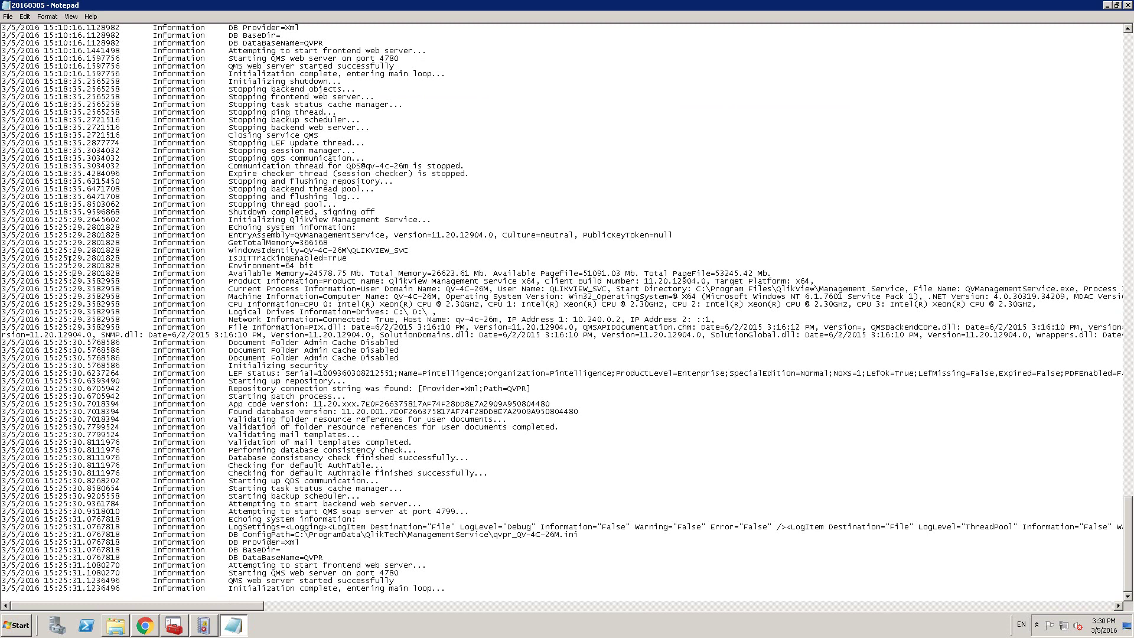
click(69, 196)
drag(3, 82, 379, 211)
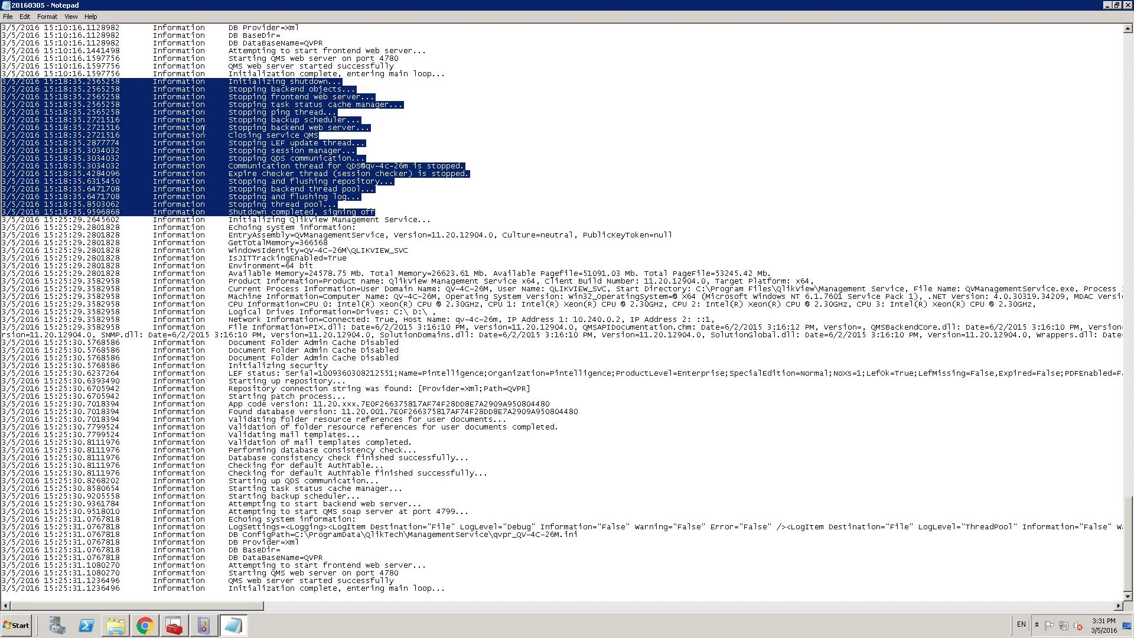
Highlight the 15:25:30 startup entries in the log, covering the AuthTable check, QDS communication, task status cache manager and backup scheduler.
click(229, 480)
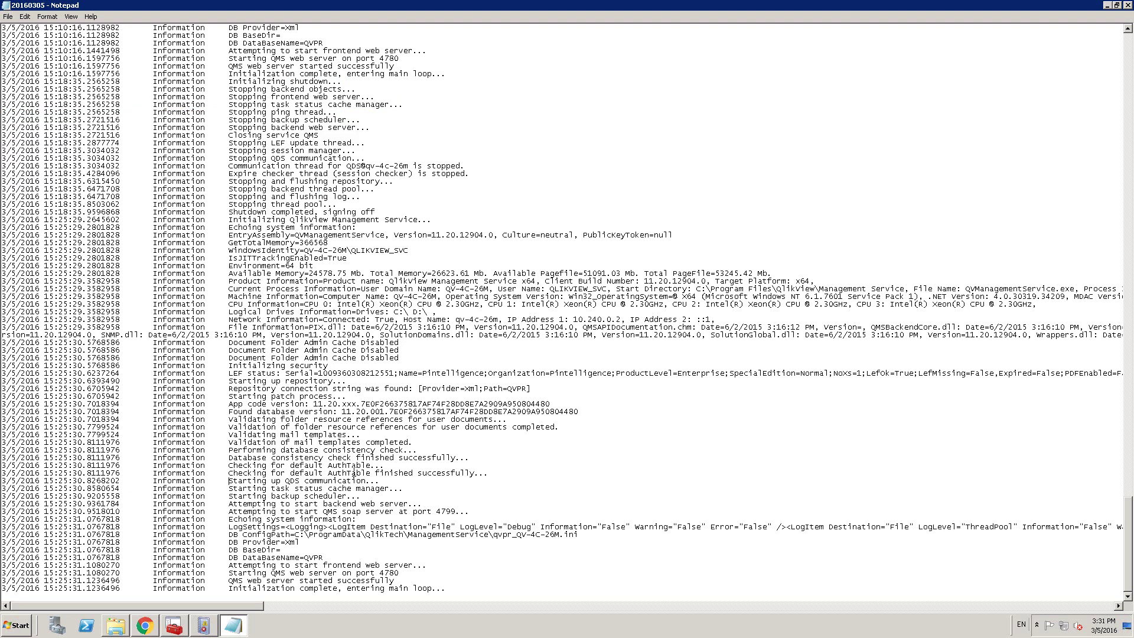
drag(472, 508, 158, 459)
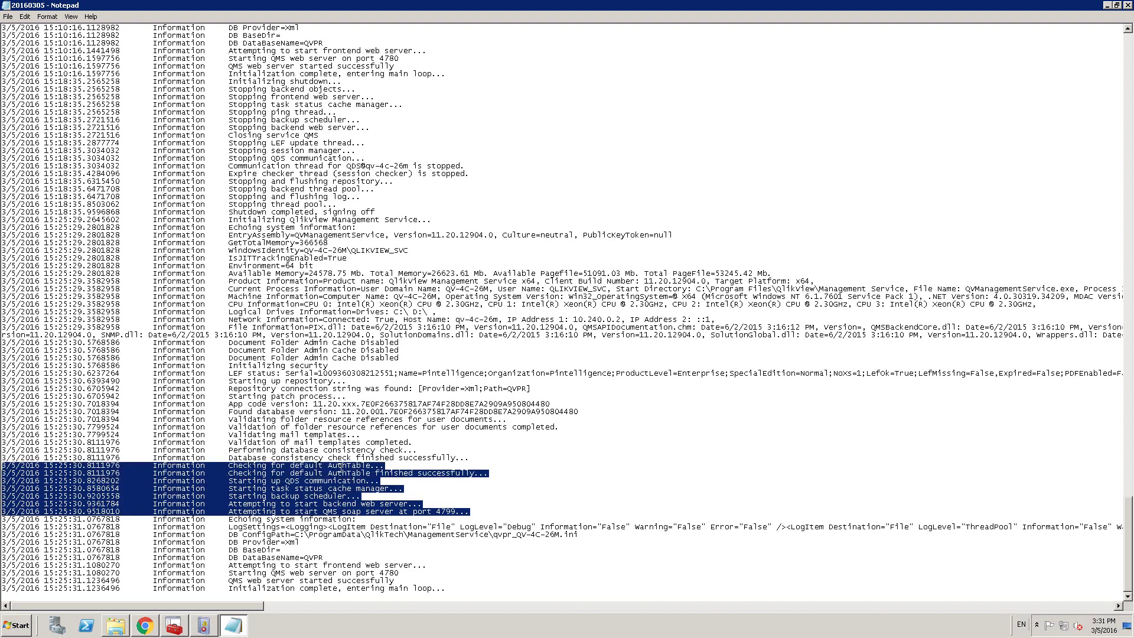
drag(281, 481, 358, 481)
drag(248, 489, 395, 489)
drag(234, 497, 296, 497)
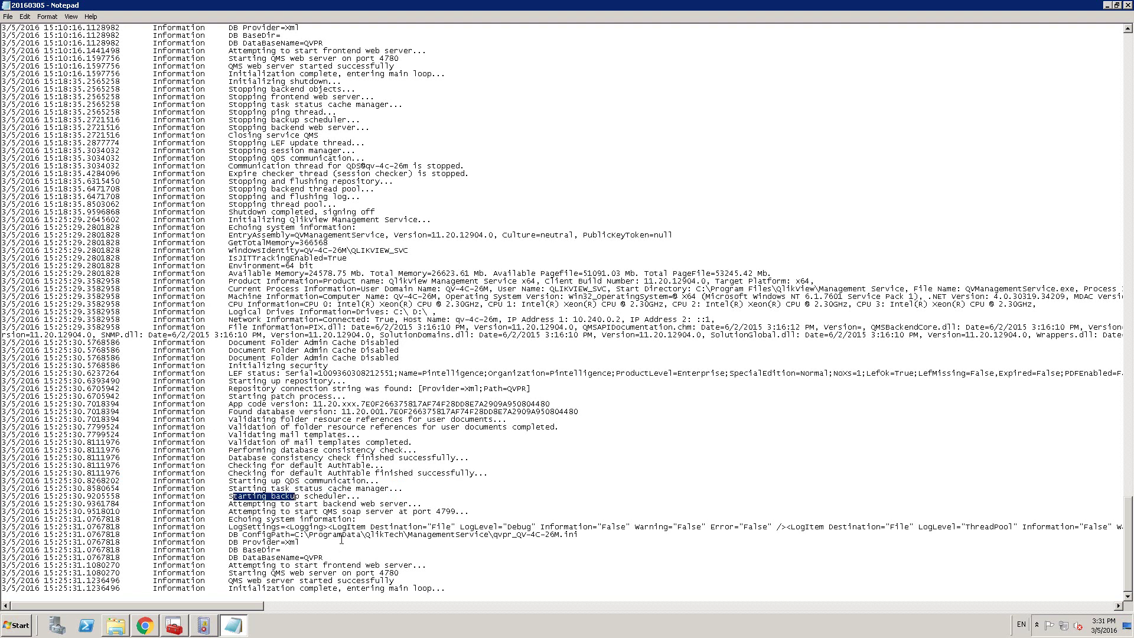
Highlight the 15:25:31 "Starting QMS web server on port 4780" entry in the log, and close the log file.
drag(263, 572, 328, 573)
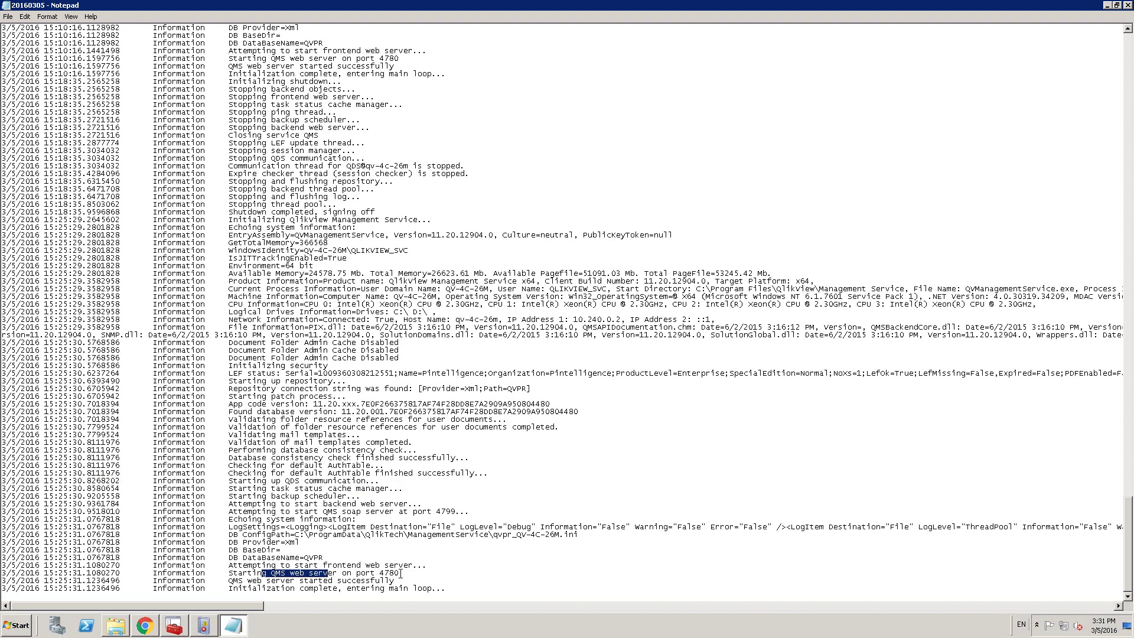
click(349, 584)
click(1126, 6)
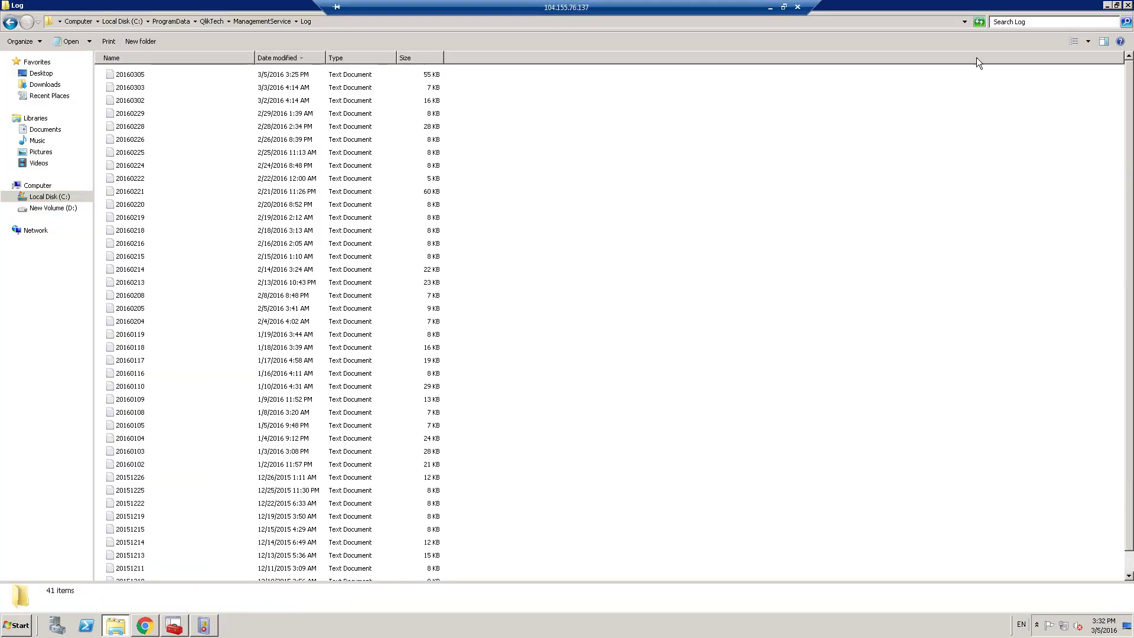
Close the ManagementService Log folder and check the service statuses in the QlikView Management Console.
click(1127, 6)
key(alt+Tab)
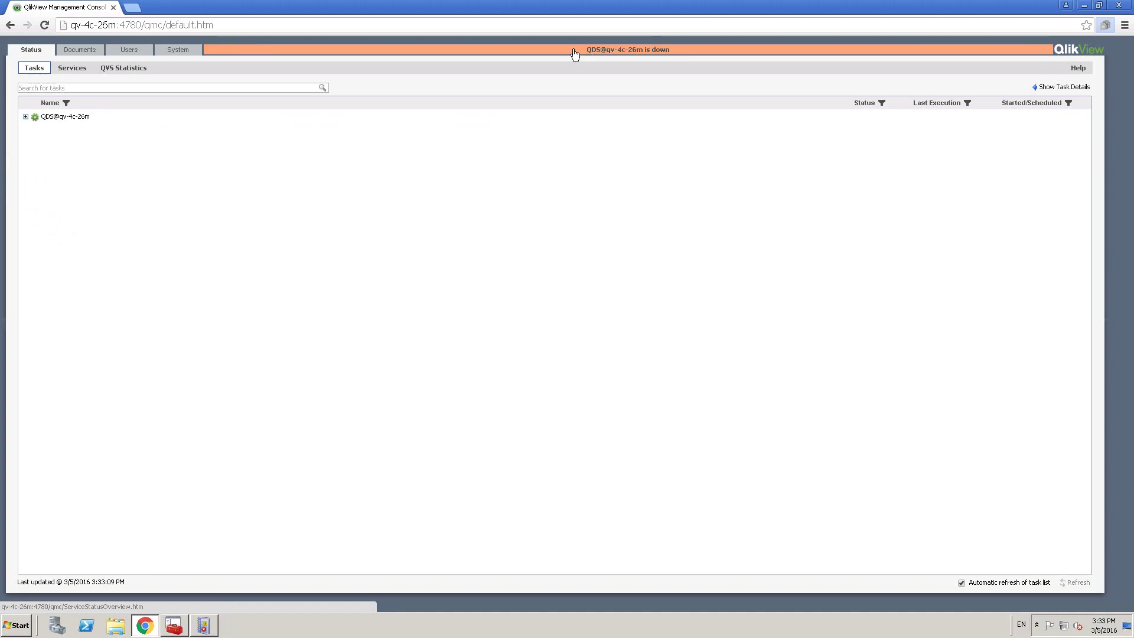
click(73, 68)
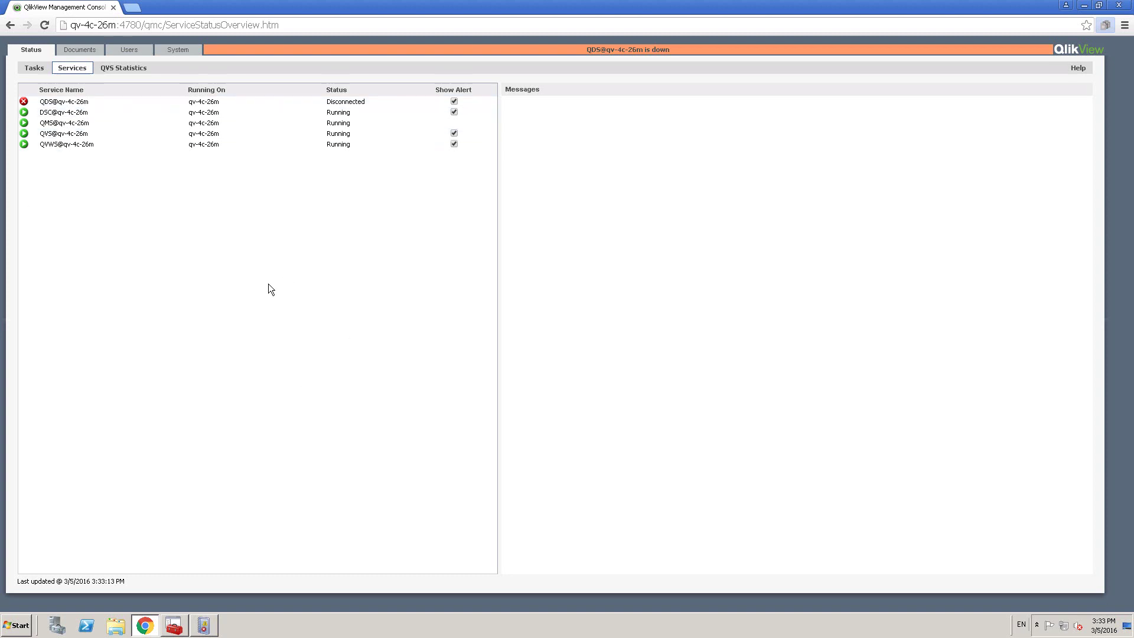
Switch to the Services console and start the QlikView Distribution Service.
click(178, 631)
click(529, 163)
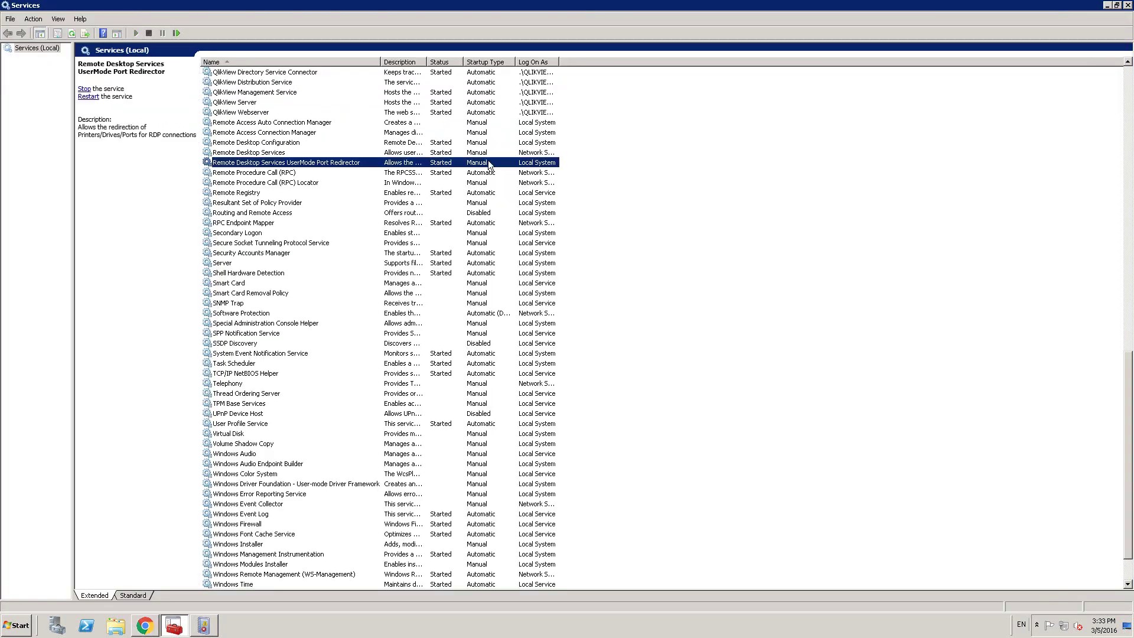
click(276, 83)
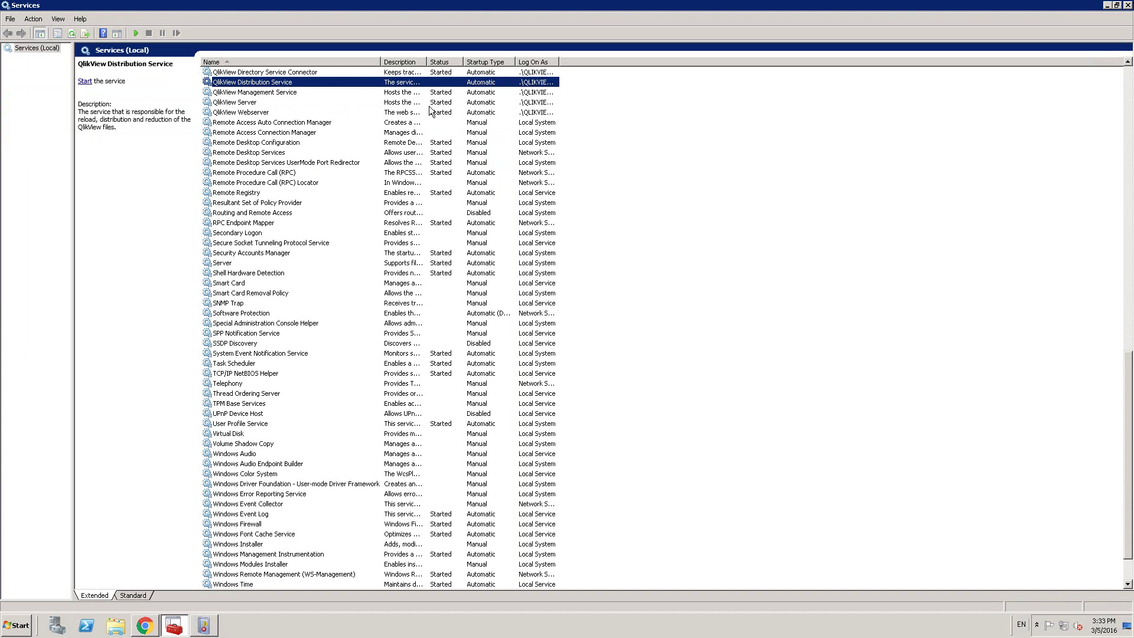
right_click(275, 86)
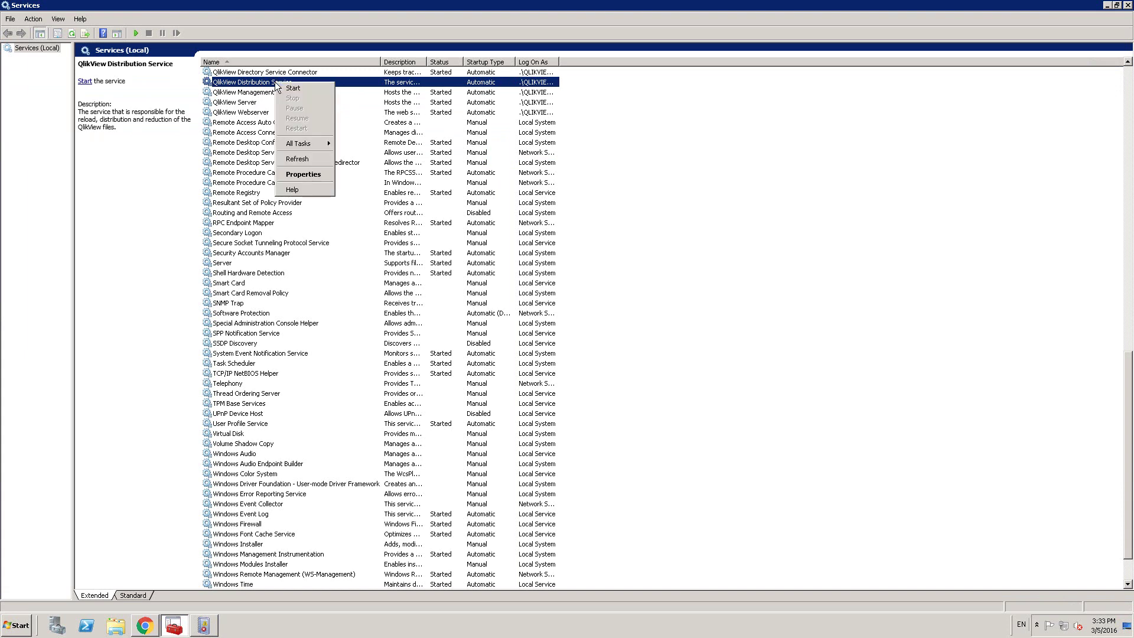
click(289, 88)
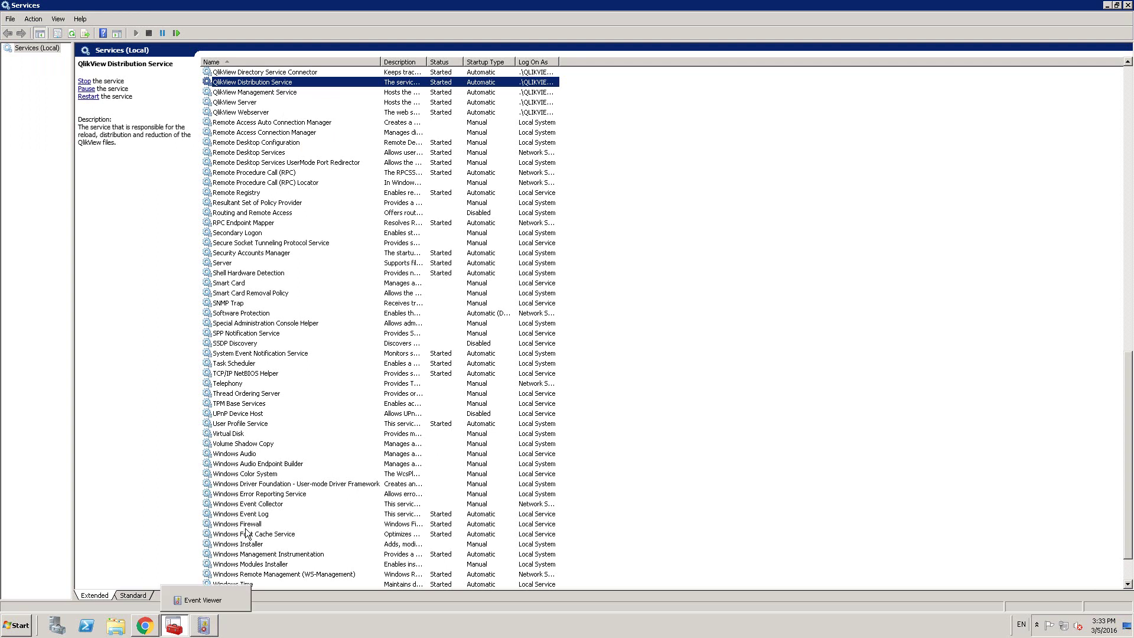
Switch to Event Viewer and reload the QV_EventLogs custom view.
click(209, 630)
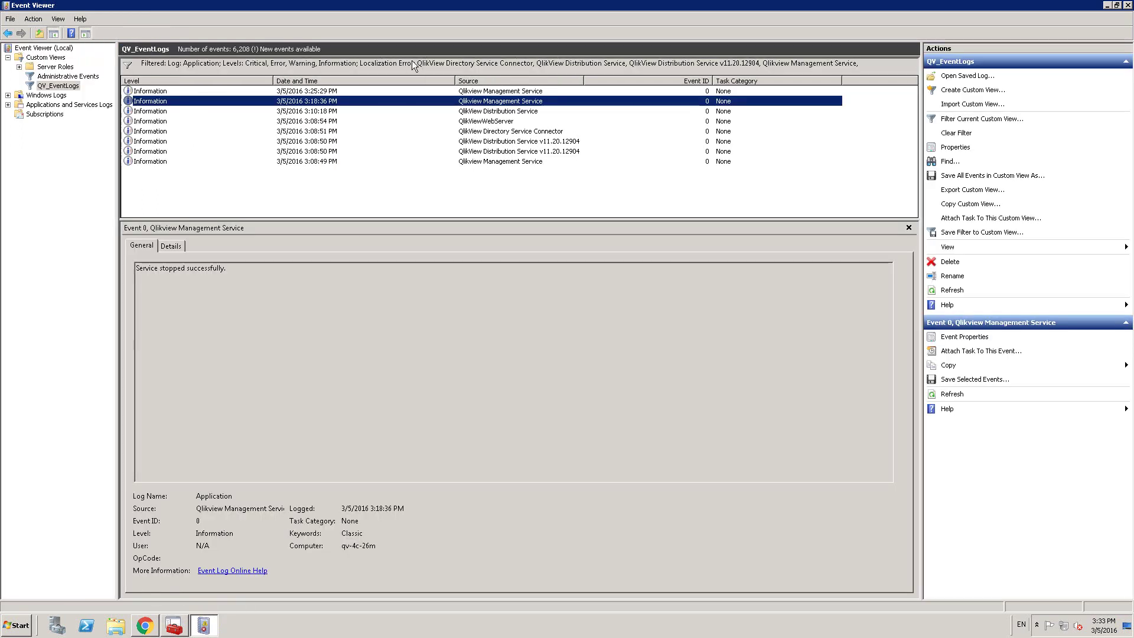
click(64, 77)
click(59, 86)
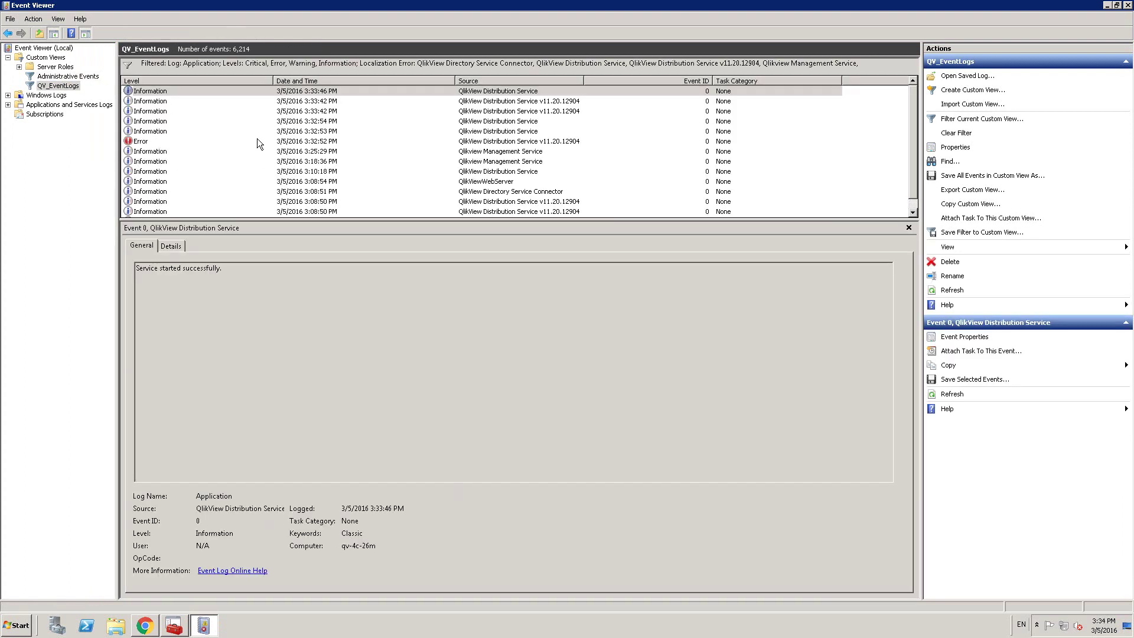
Examine the Distribution Service error event logged at 3:32:52 PM and highlight its exception message.
click(167, 140)
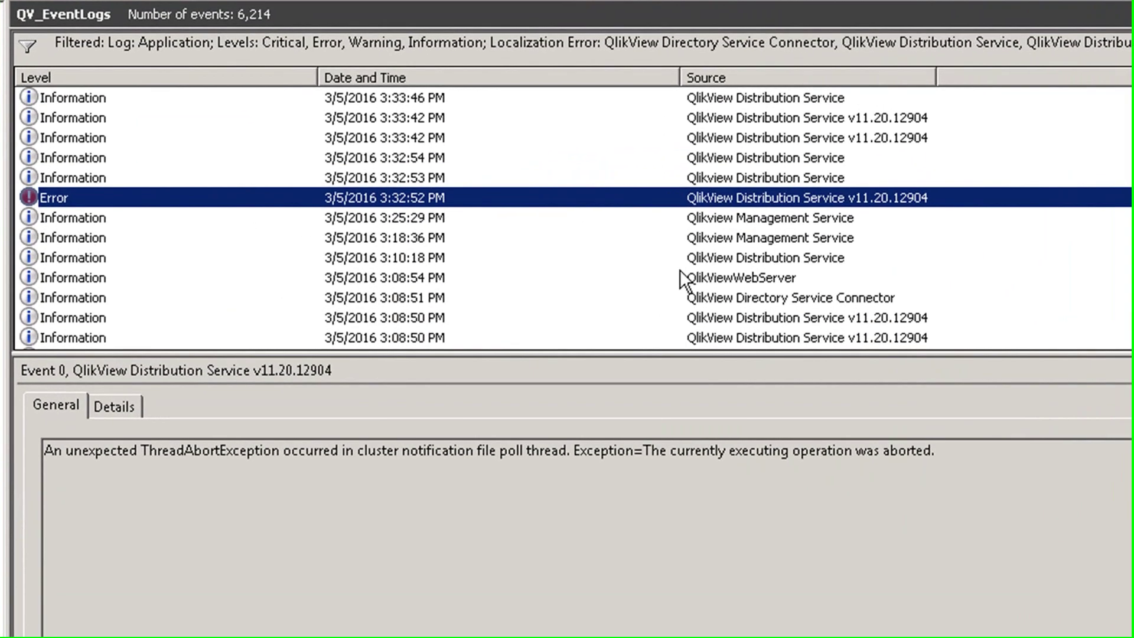
drag(102, 453, 635, 454)
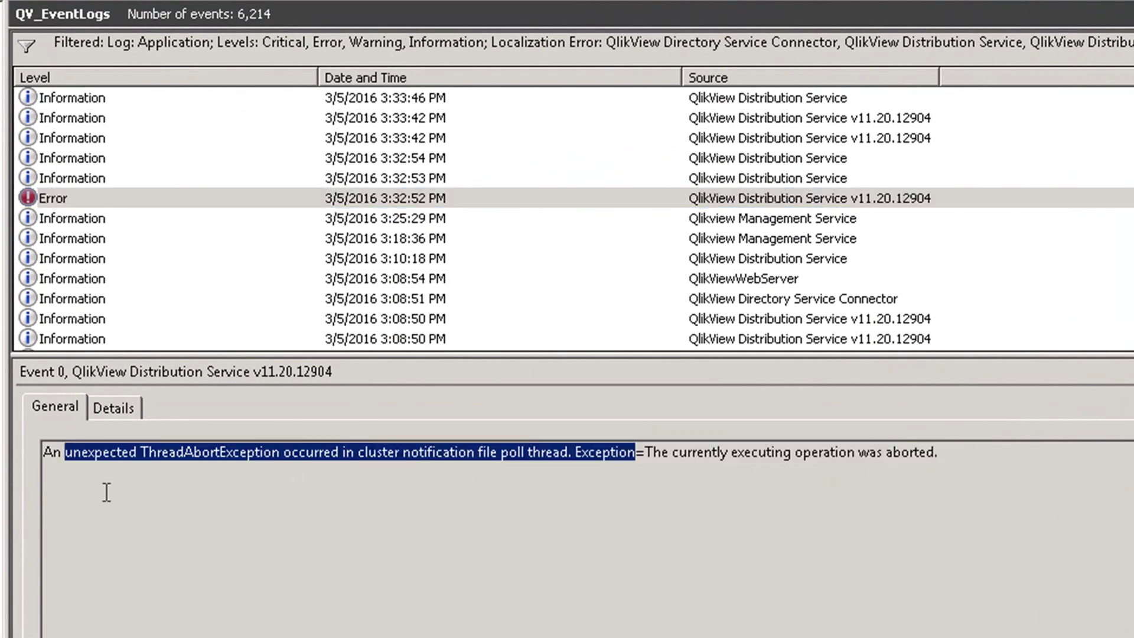
click(822, 204)
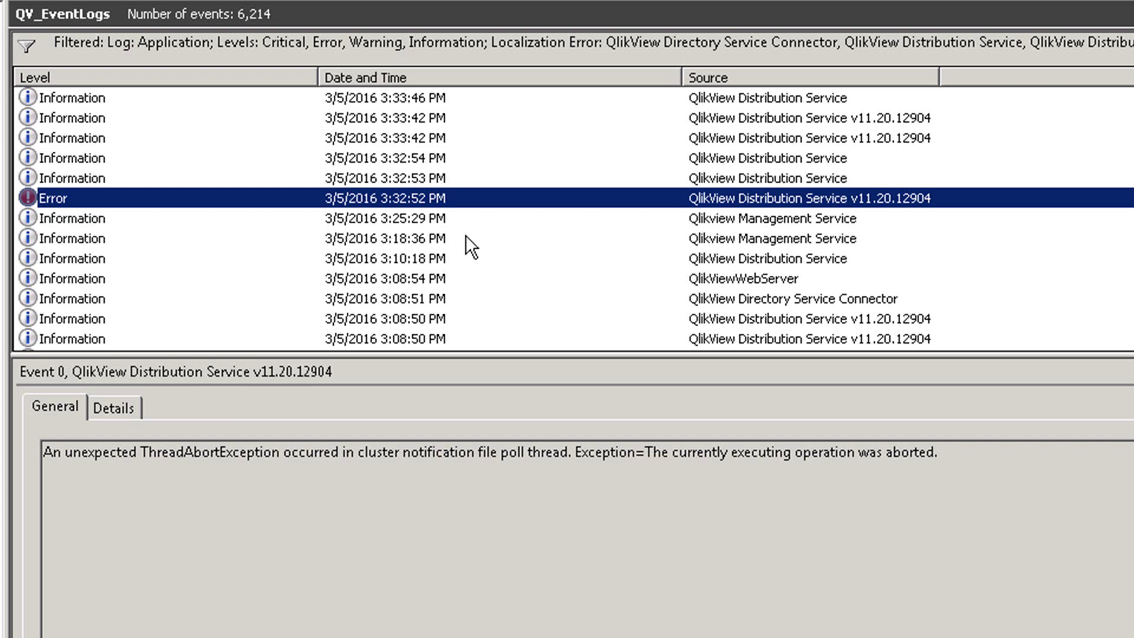
Check the Distribution Service events logged at 3:32:54 PM and 3:33:46 PM, highlighting the message of the 3:33:46 PM event.
click(342, 158)
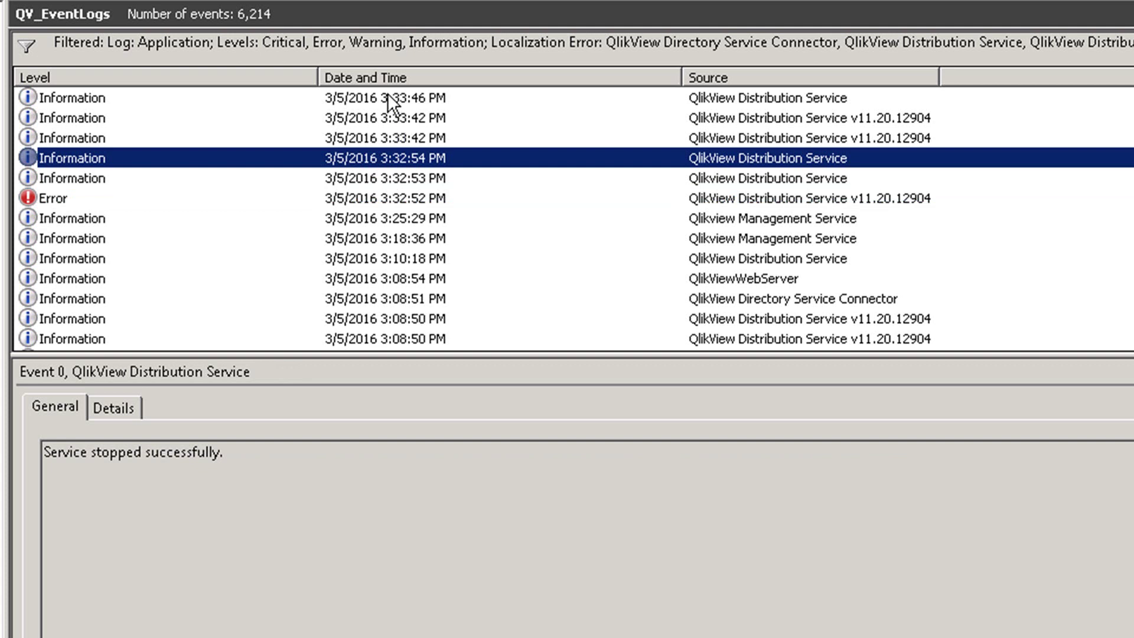
click(415, 98)
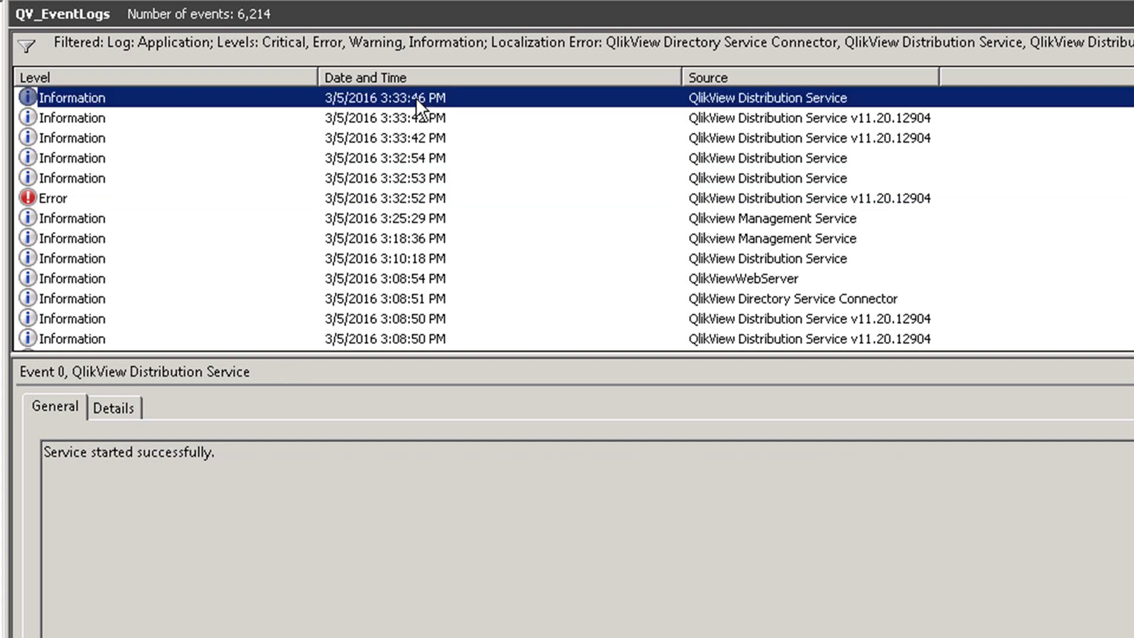
drag(58, 452, 248, 446)
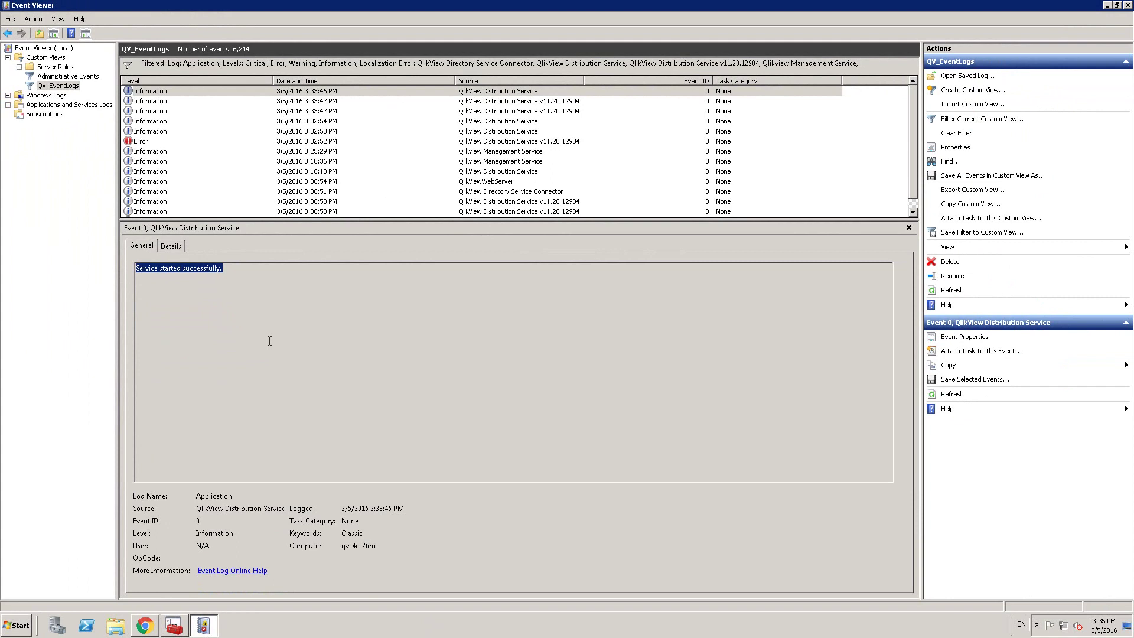
Open a file explorer window and navigate to the D:\Logs\QDSLogs folder.
mouse_move(201, 624)
click(116, 624)
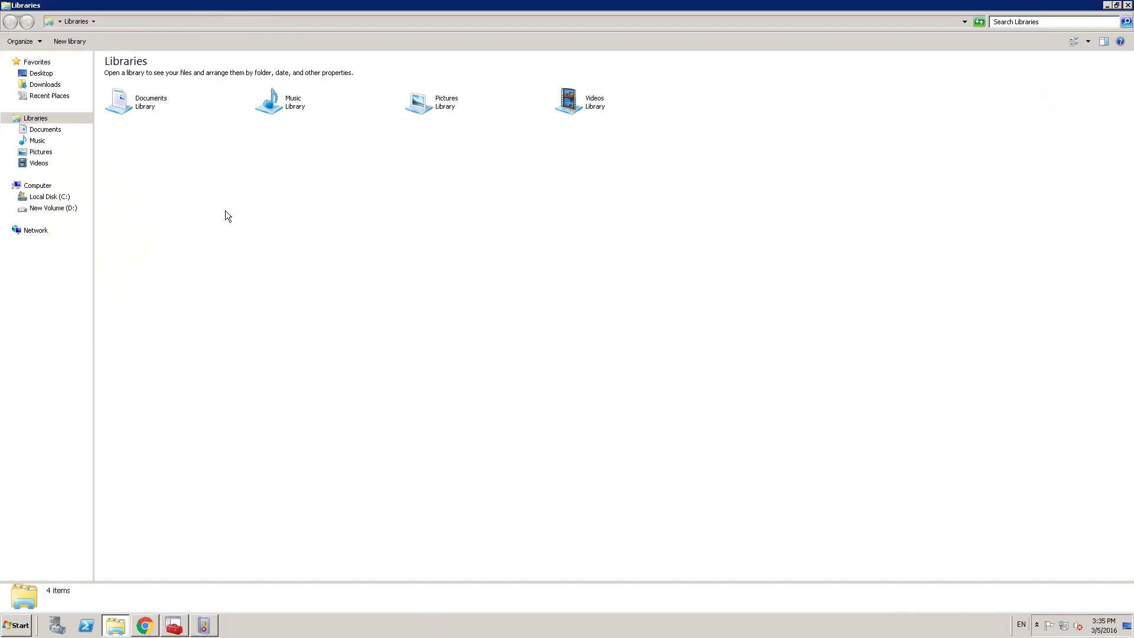
click(47, 210)
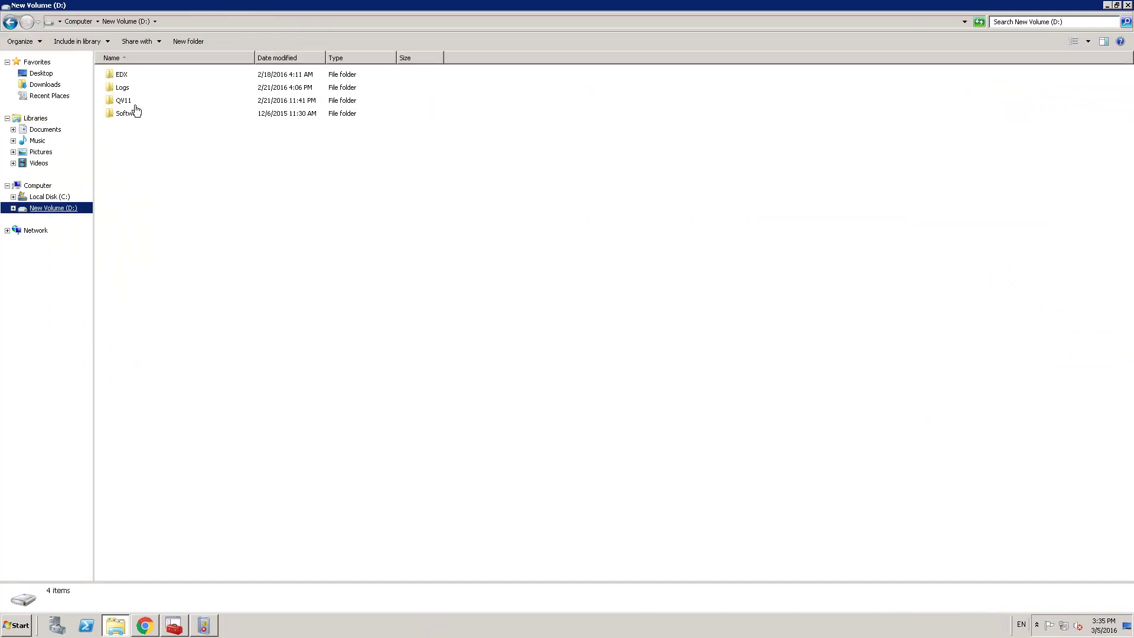
click(123, 102)
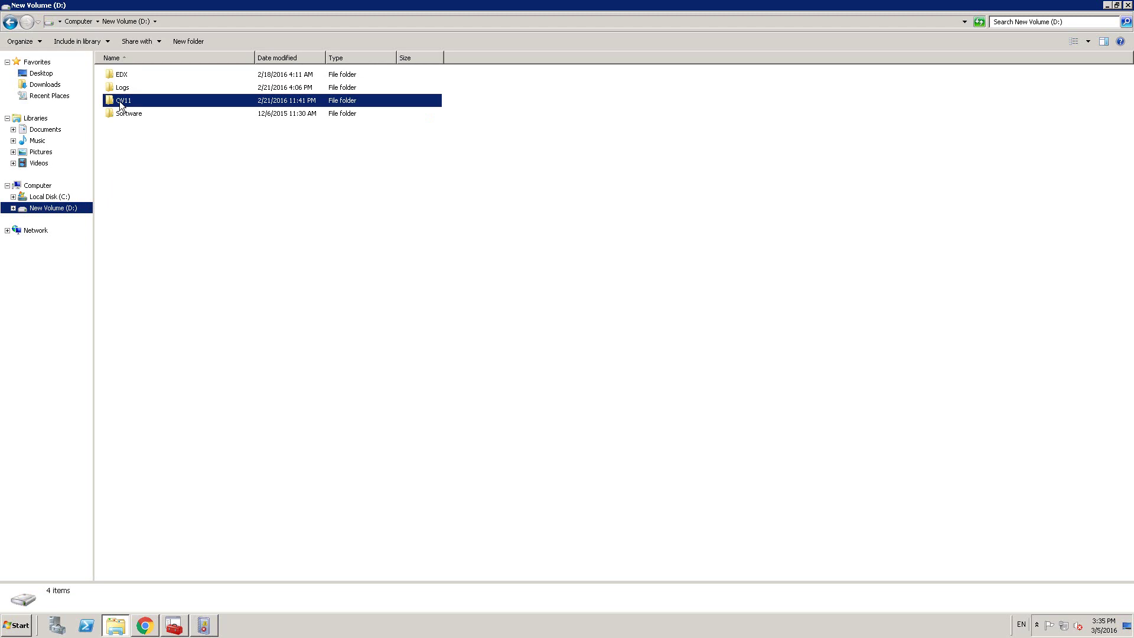
double_click(130, 90)
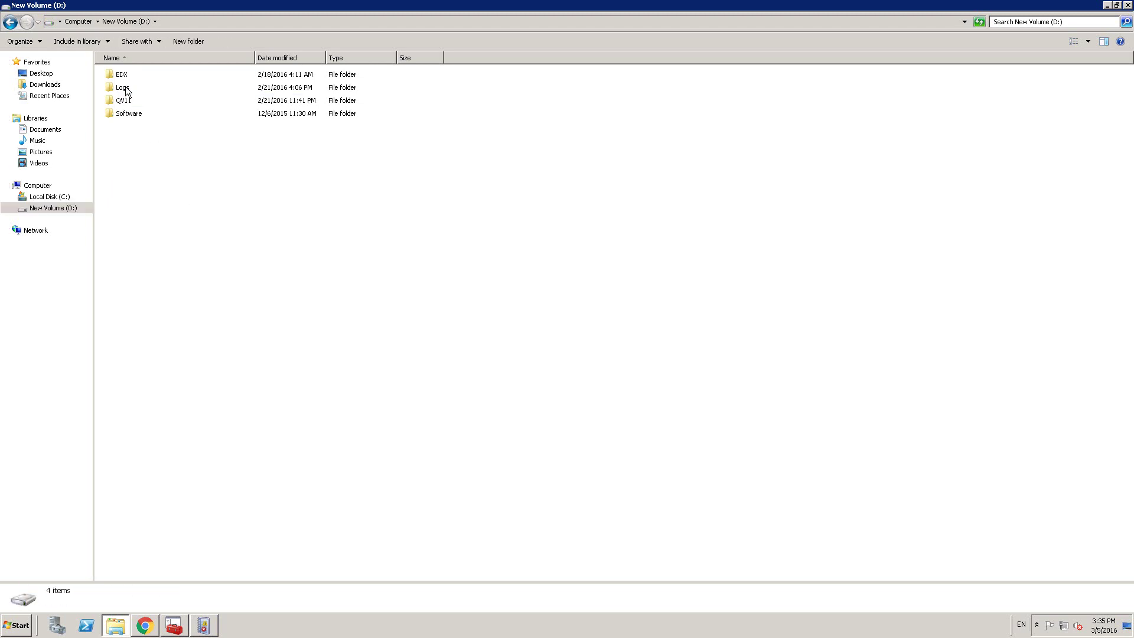
click(135, 90)
double_click(134, 90)
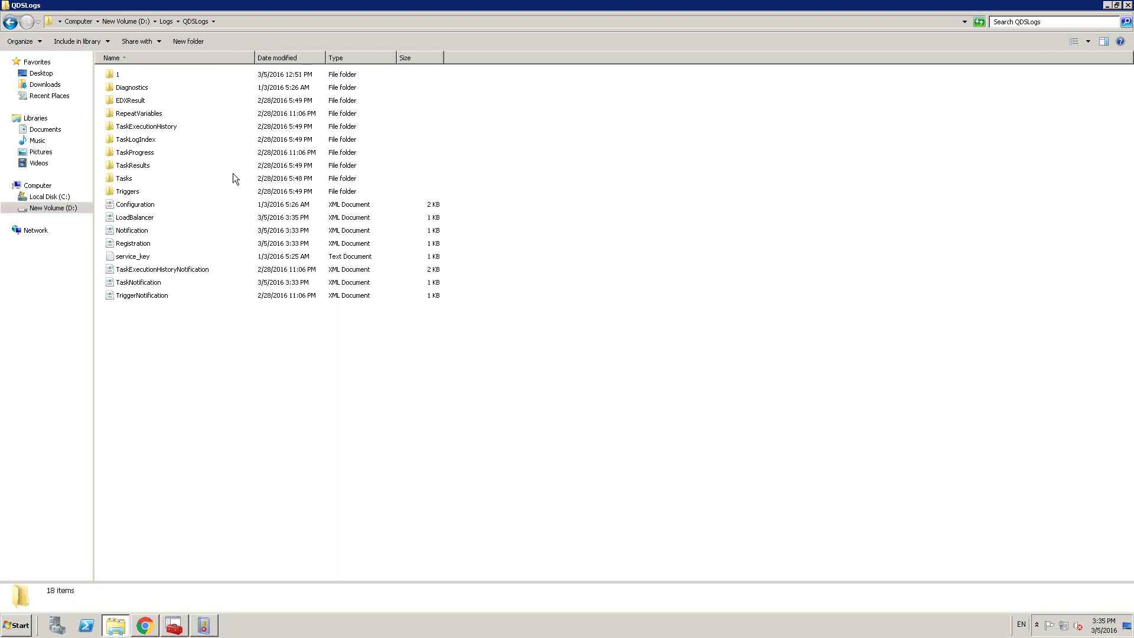
Open the Root_20160305 log from the 1\Log subfolder, maximized at its last entries.
double_click(116, 75)
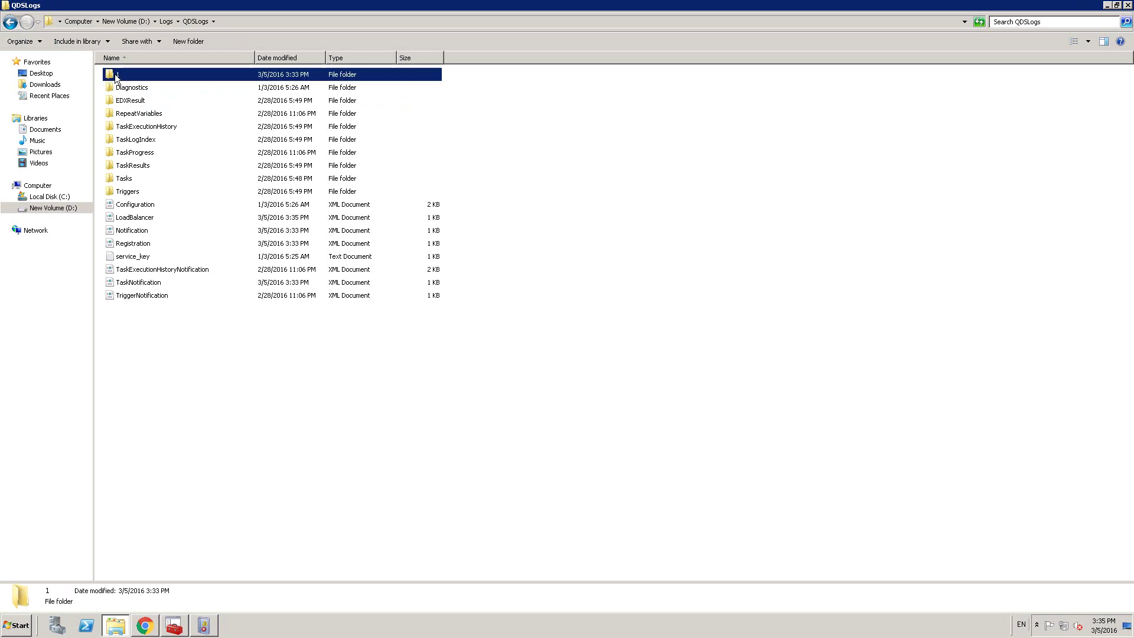
double_click(118, 75)
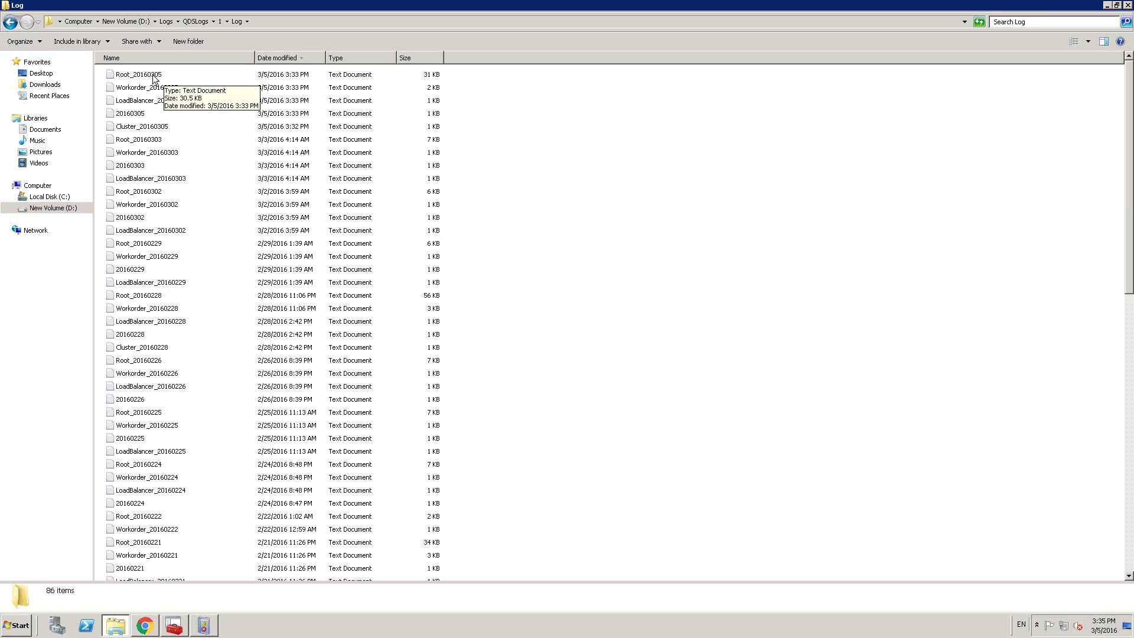
double_click(138, 75)
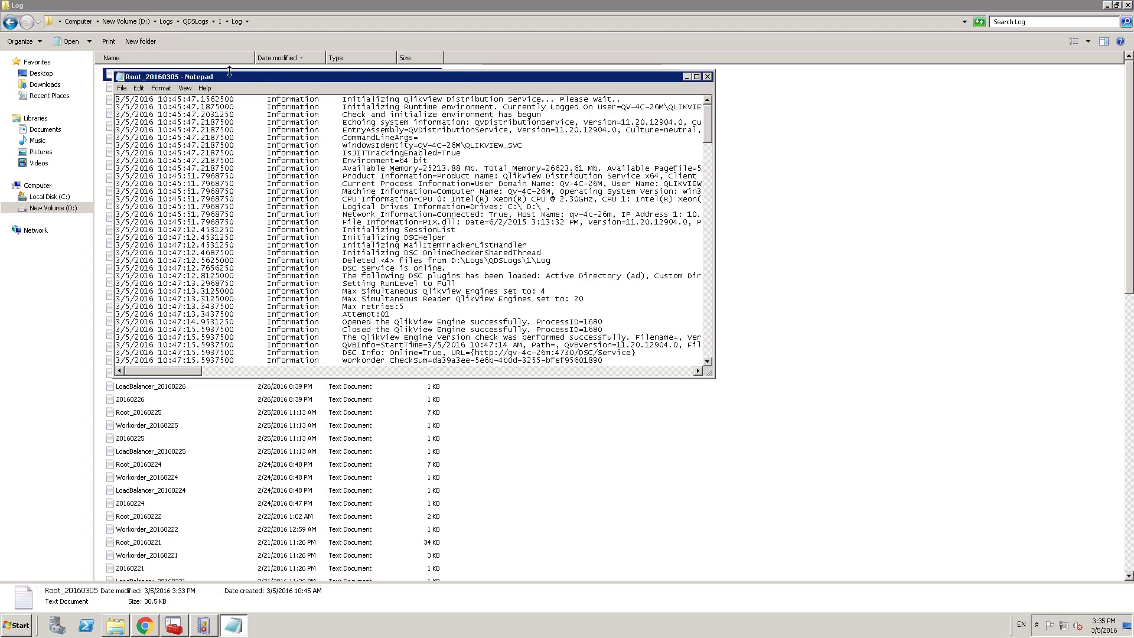
double_click(222, 74)
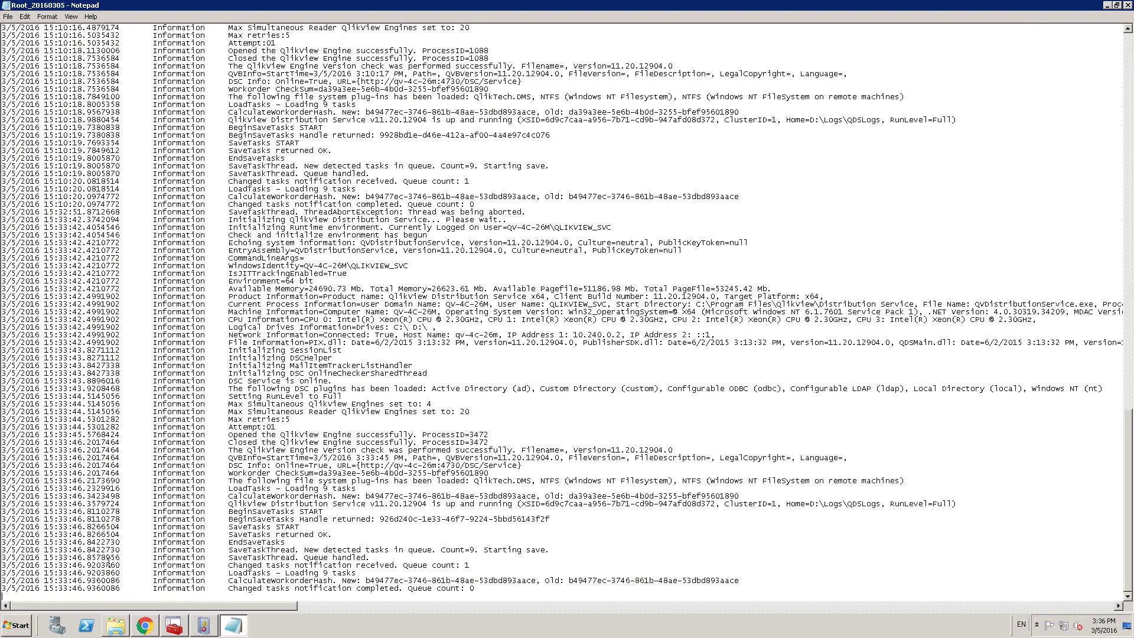
Switch back to Event Viewer and check the Distribution Service events logged around 3:32:52 PM.
click(173, 626)
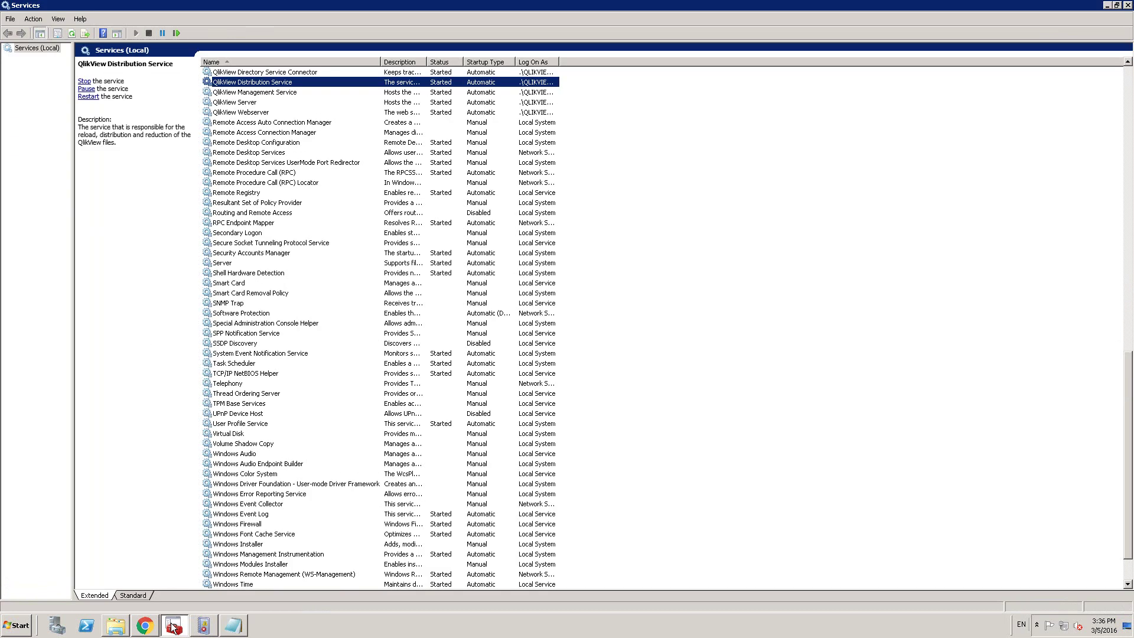
mouse_move(202, 628)
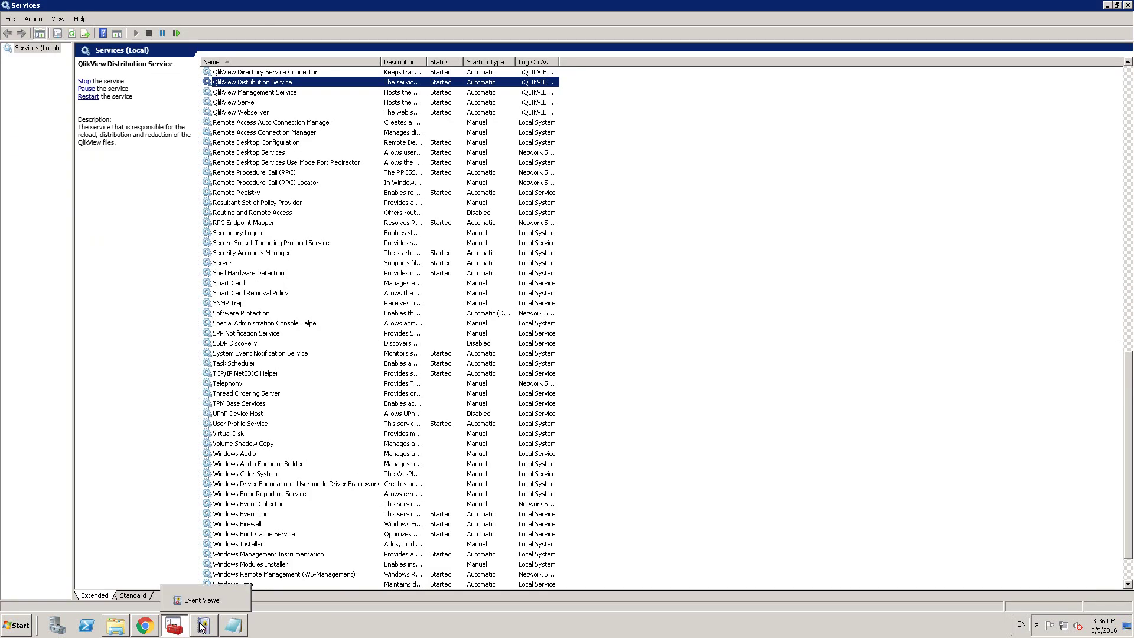
click(184, 605)
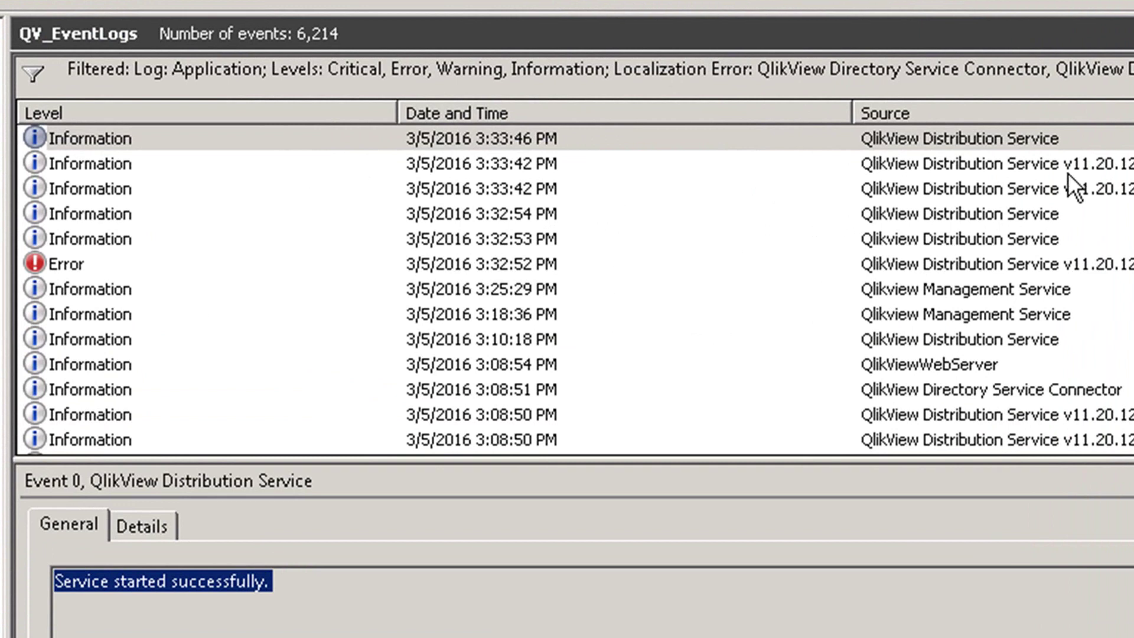
click(1004, 240)
click(549, 272)
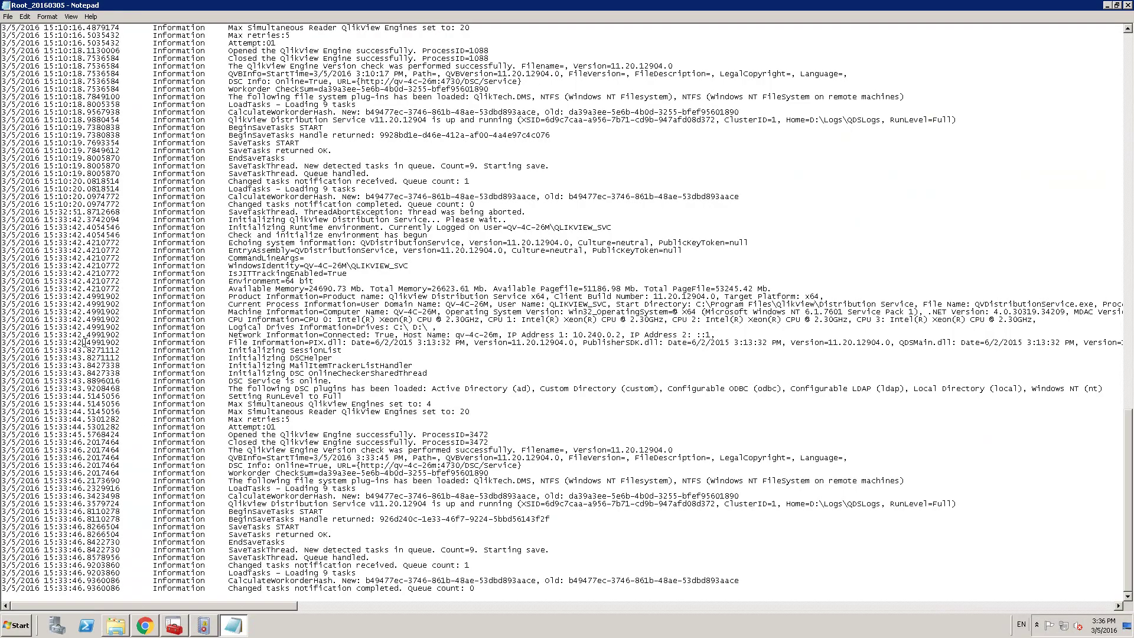
Return to the Root_20160305 log and highlight the 15:32:51 "SaveTaskThread. ThreadAbortException: Thread was being aborted." message.
scroll(89, 361, up, 1)
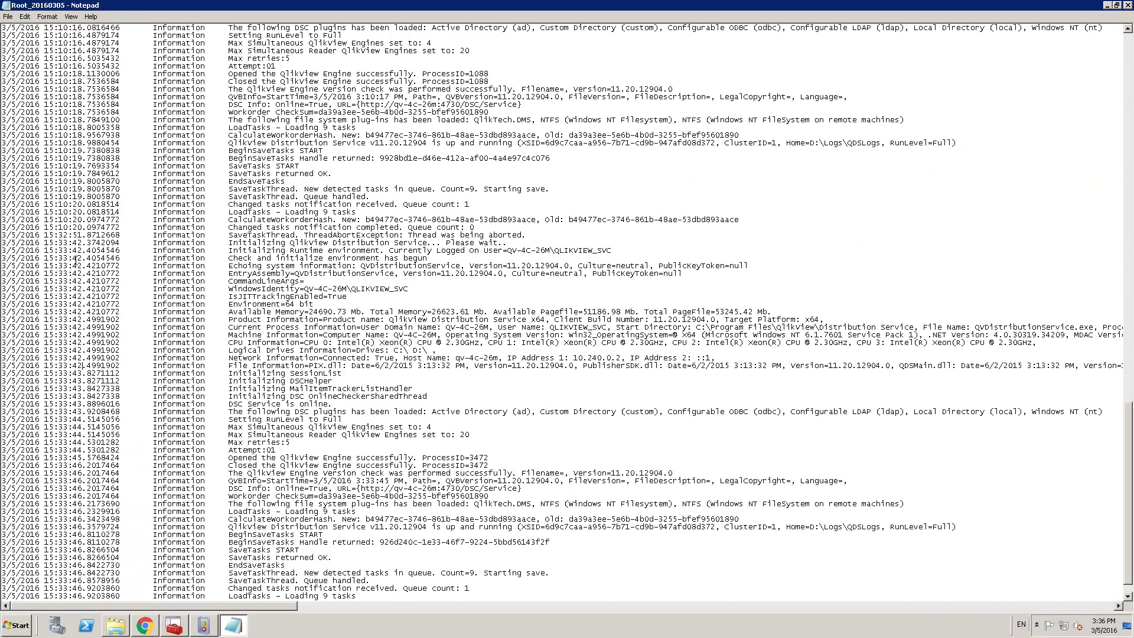
click(52, 234)
key(shift+Right)
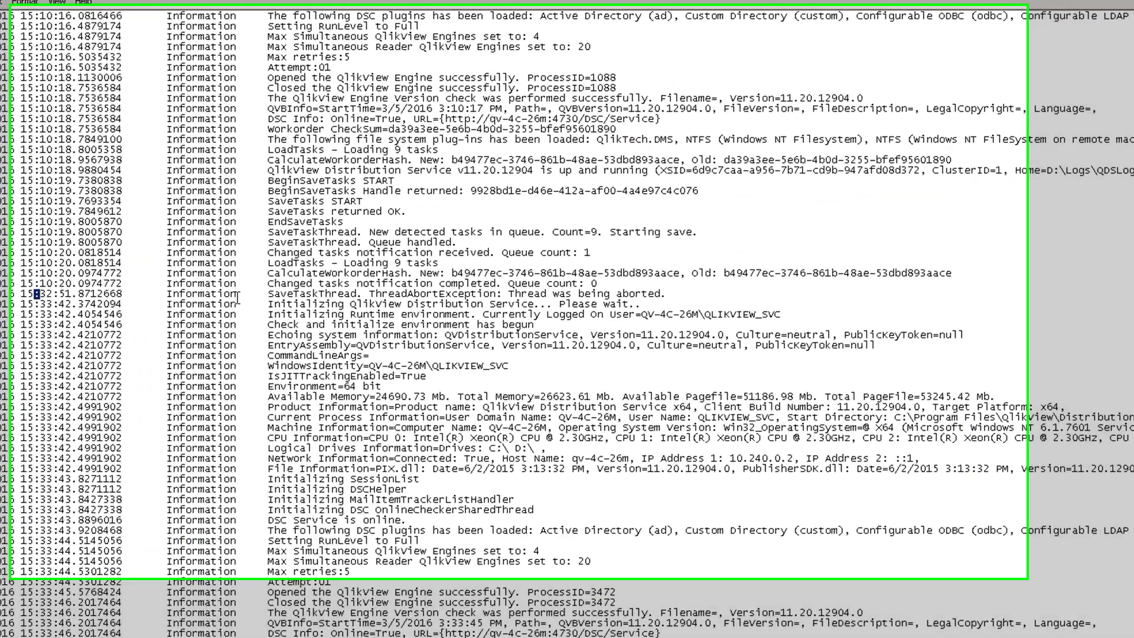
key(End)
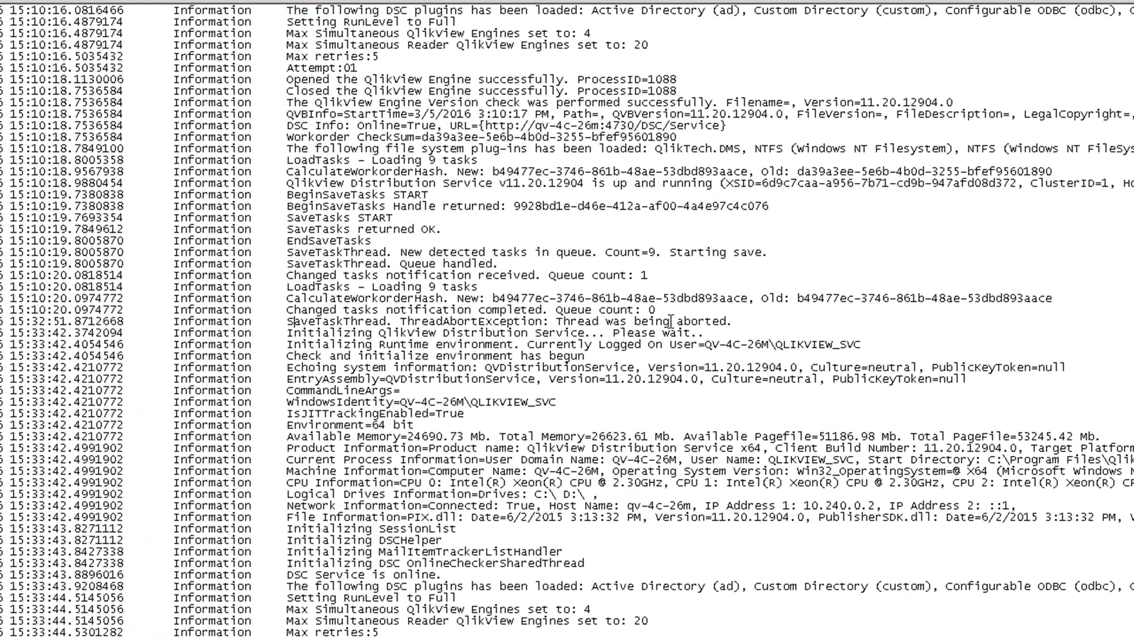
key(shift+Home)
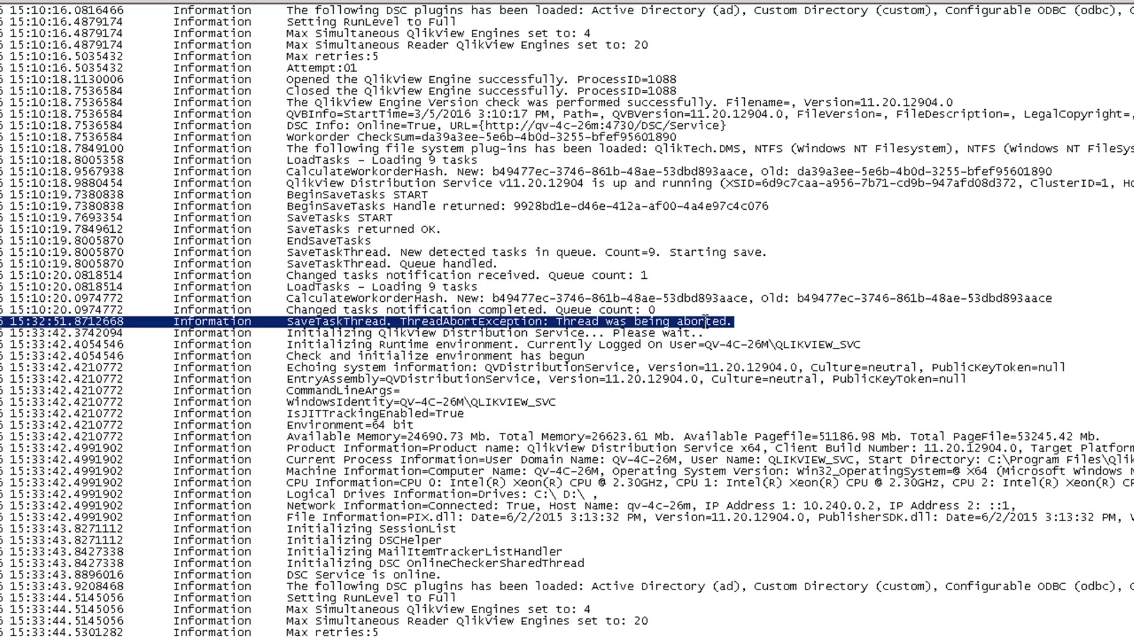
Highlight the log messages from the ThreadAbortException through the 15:33:42 "Check and initialize environment has begun" startup entry.
drag(707, 332, 257, 334)
scroll(290, 337, down, 1)
click(316, 301)
drag(278, 287, 564, 310)
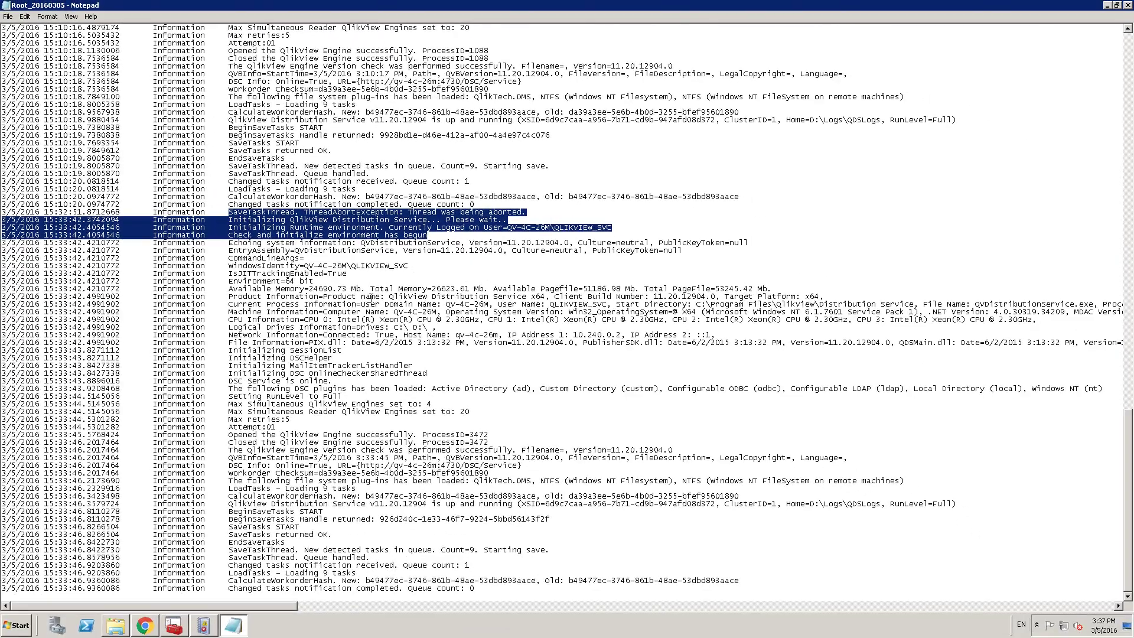
click(439, 491)
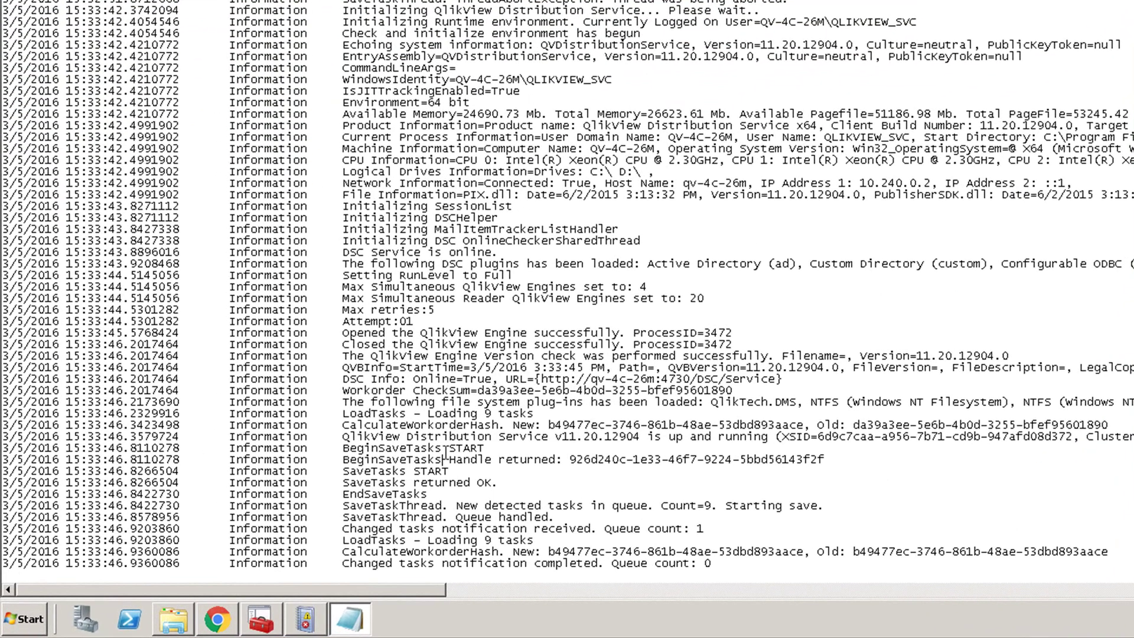
Highlight the 15:33:46 "QlikView Distribution Service v11.20.12904 is up and running" message in the Root_20160305 log, and close the log.
drag(327, 510, 278, 505)
click(416, 438)
double_click(416, 427)
double_click(396, 448)
drag(405, 437, 1133, 440)
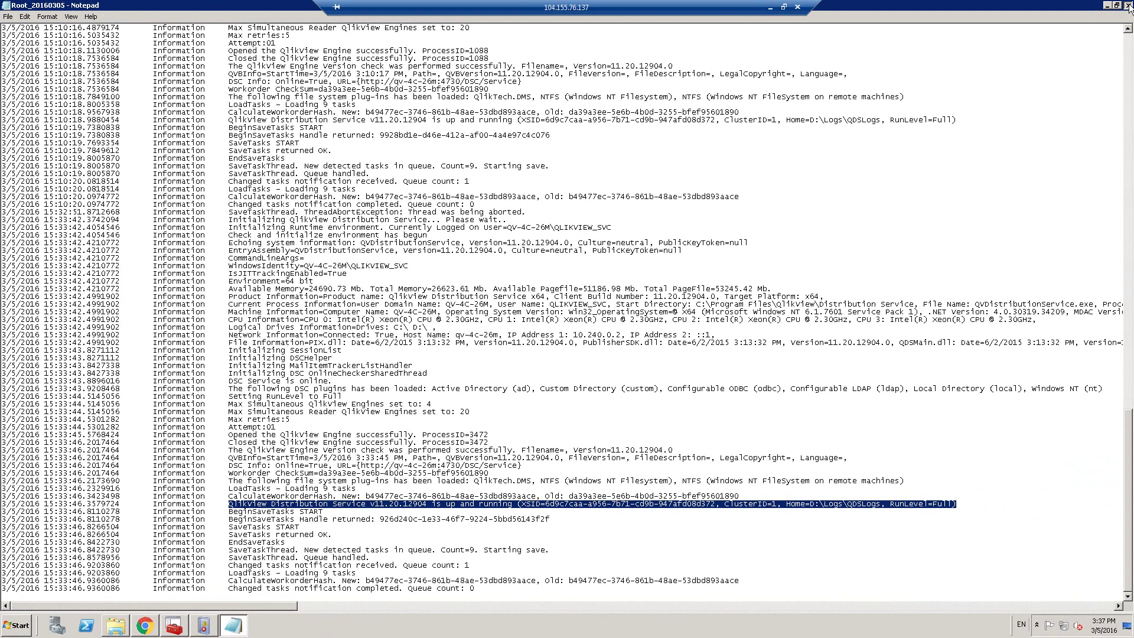
click(1128, 6)
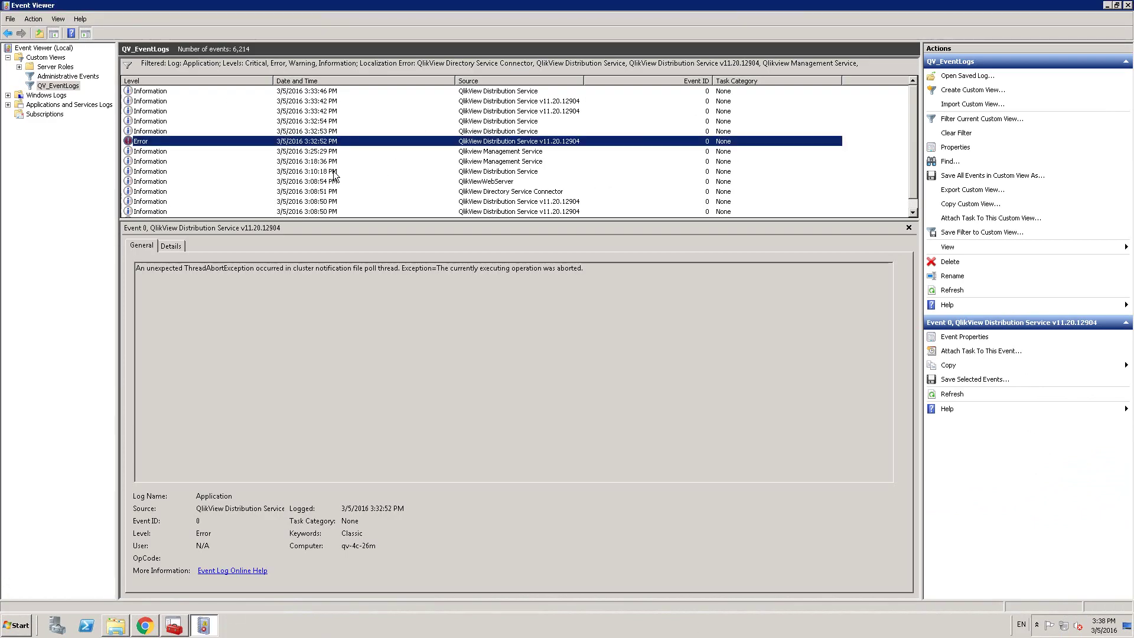
Switch to the QlikView Management Console in Chrome, reload the service status page, and view the messages for QVS@qv-4c-26m.
click(145, 625)
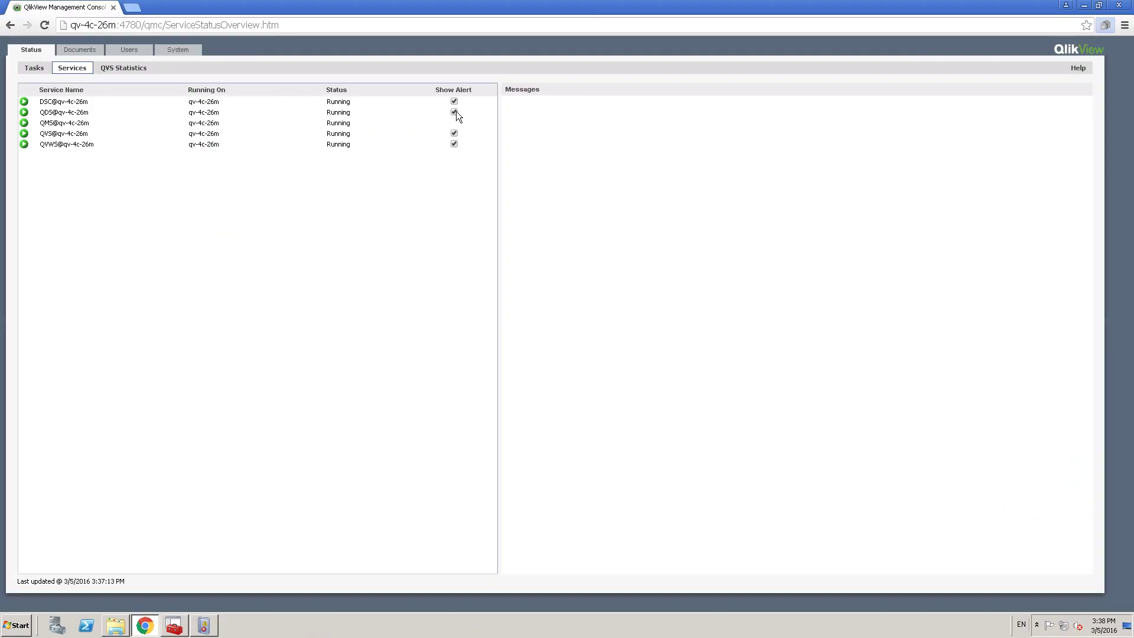
click(180, 27)
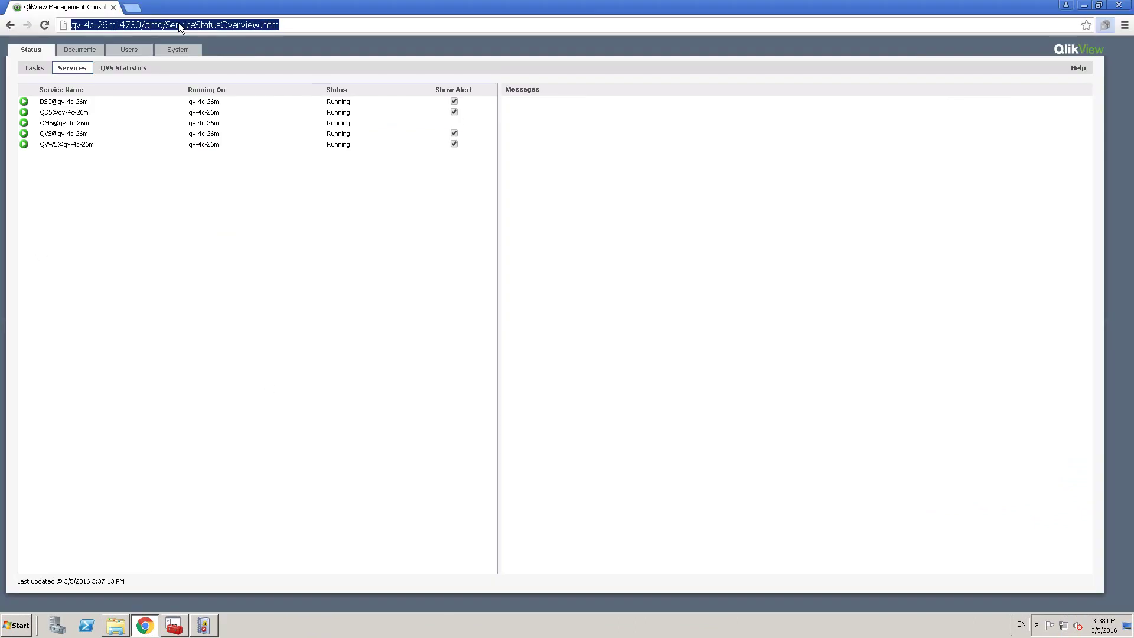
key(Return)
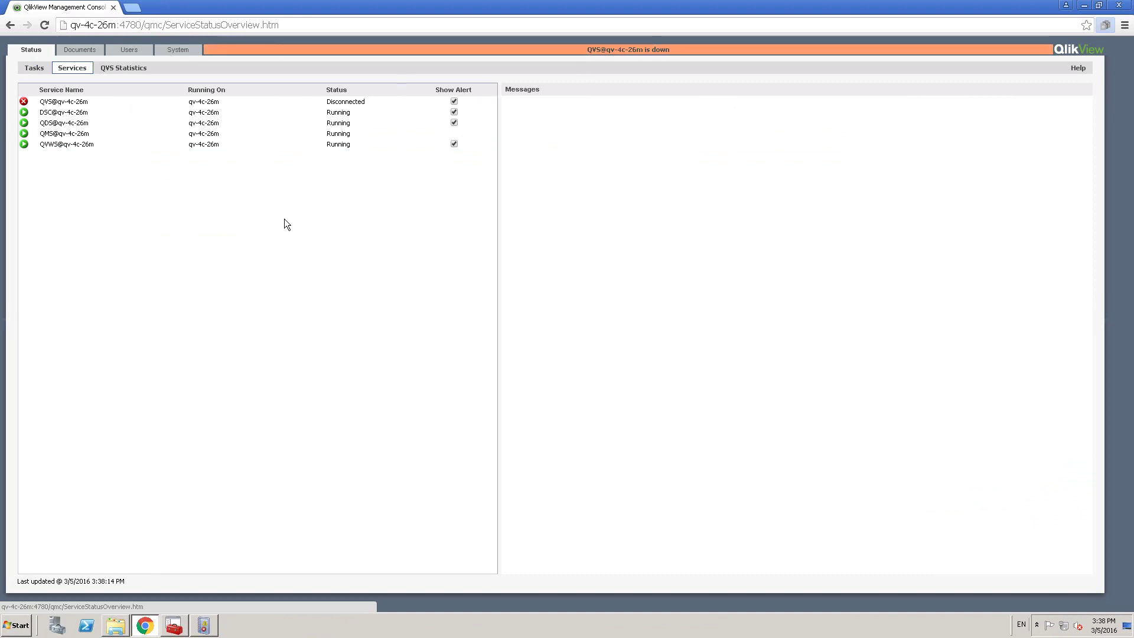
click(131, 104)
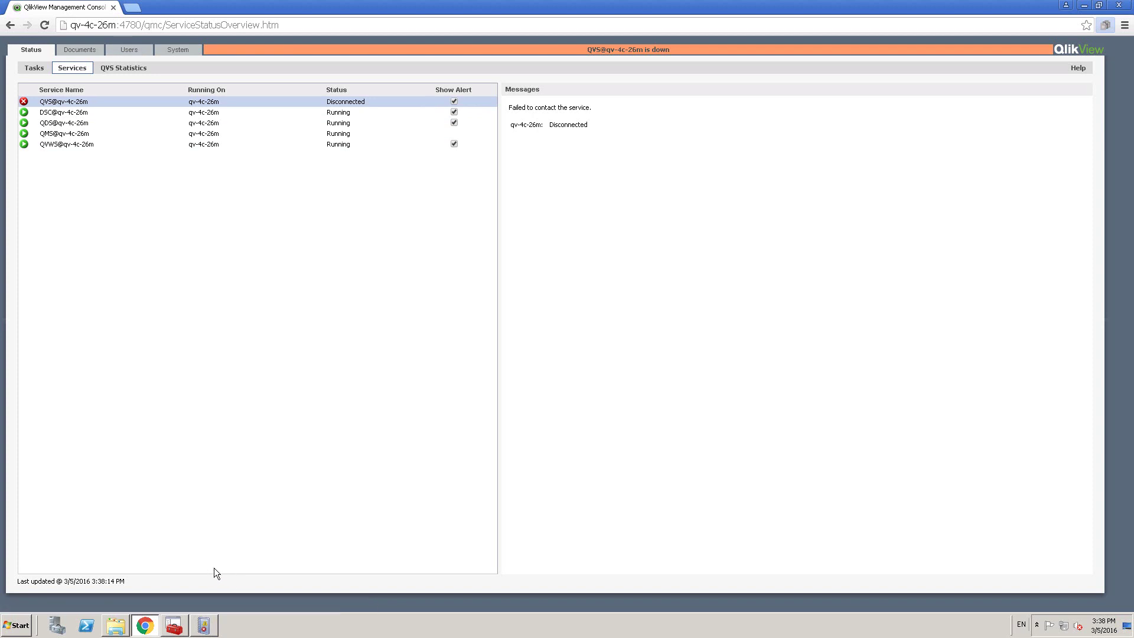
Switch to the Services window and start the QlikView Server service.
click(175, 624)
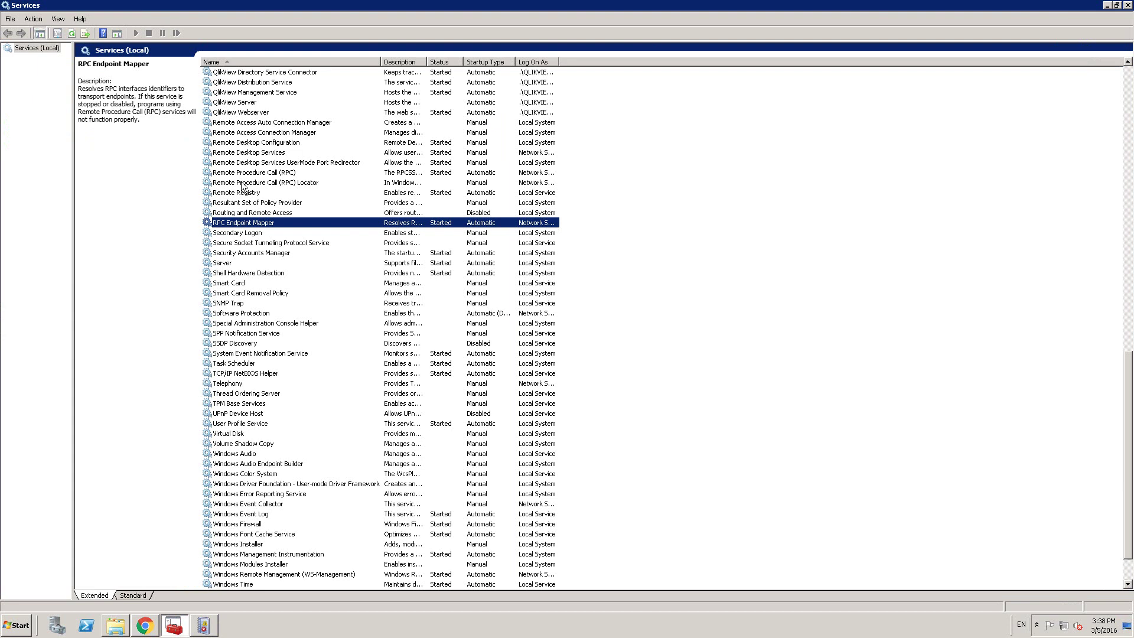
click(257, 102)
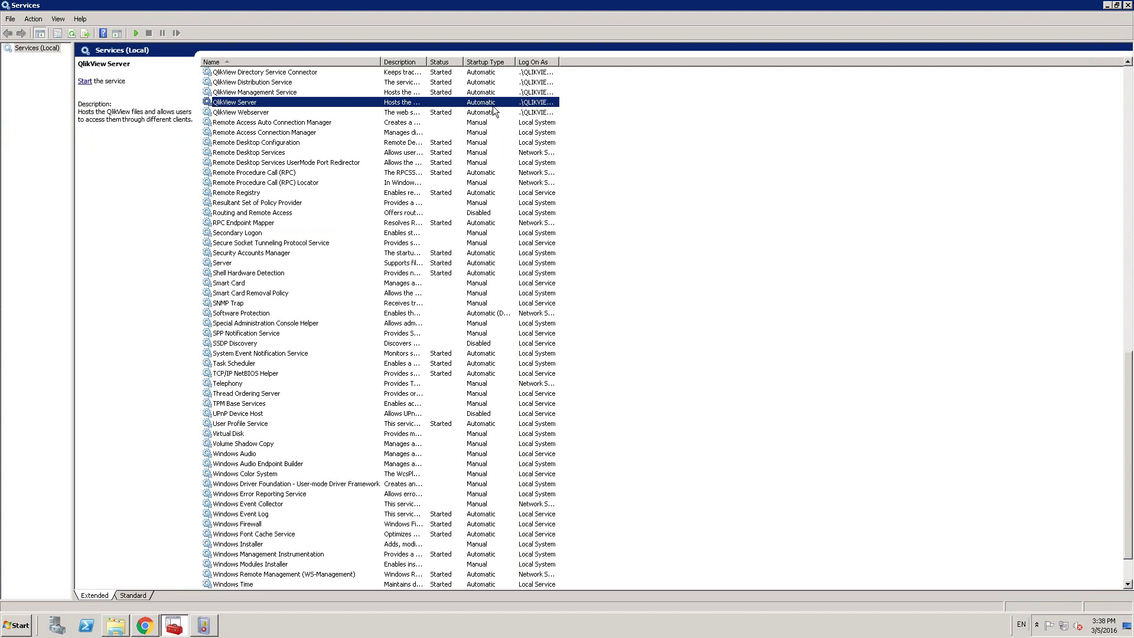
right_click(377, 102)
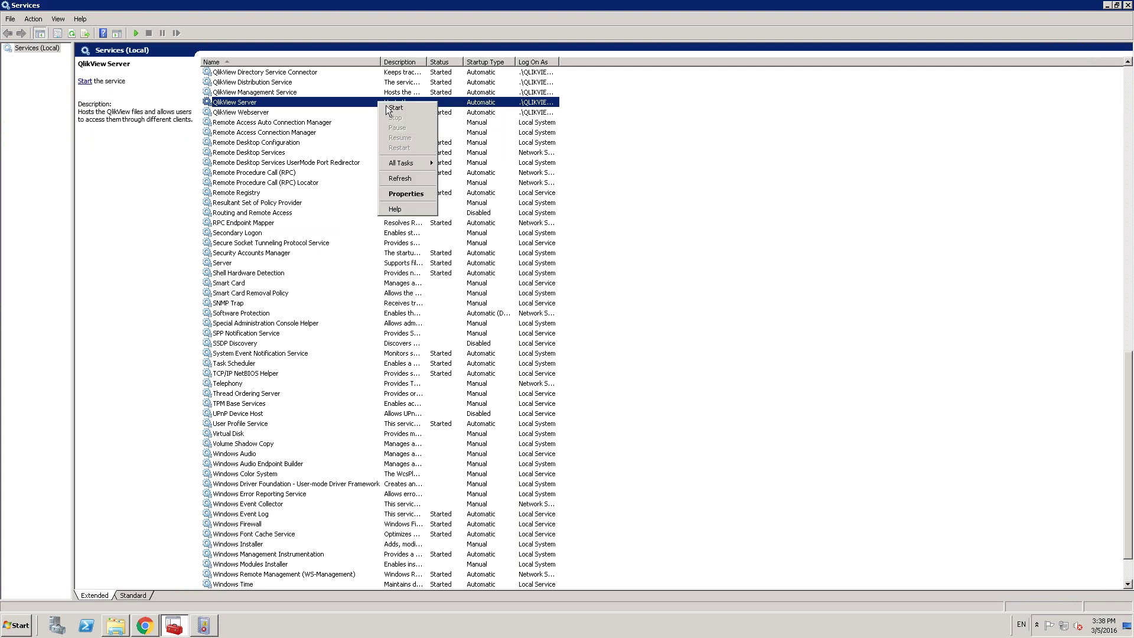
click(386, 107)
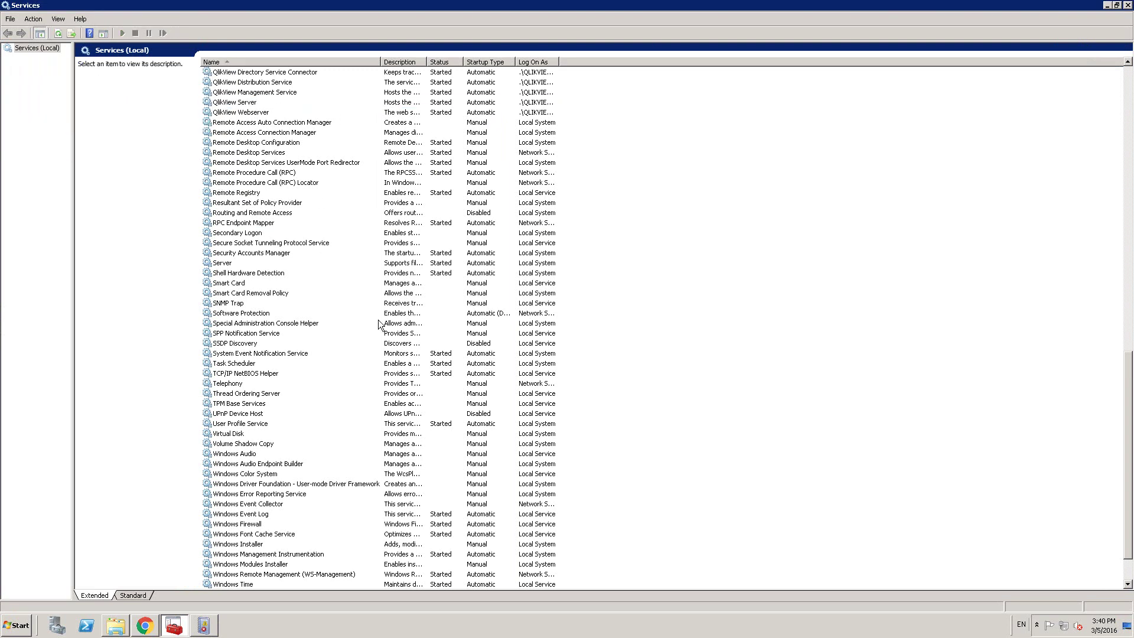
Switch to Windows Explorer and open the QVSLogs folder in D:\Logs.
click(117, 627)
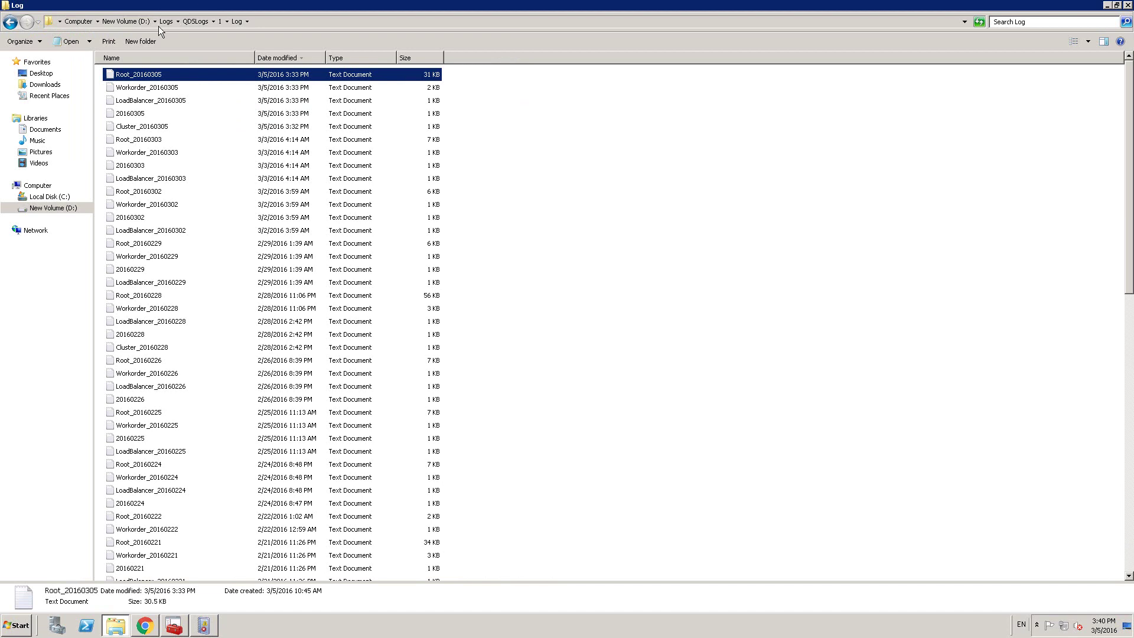
click(127, 20)
double_click(136, 89)
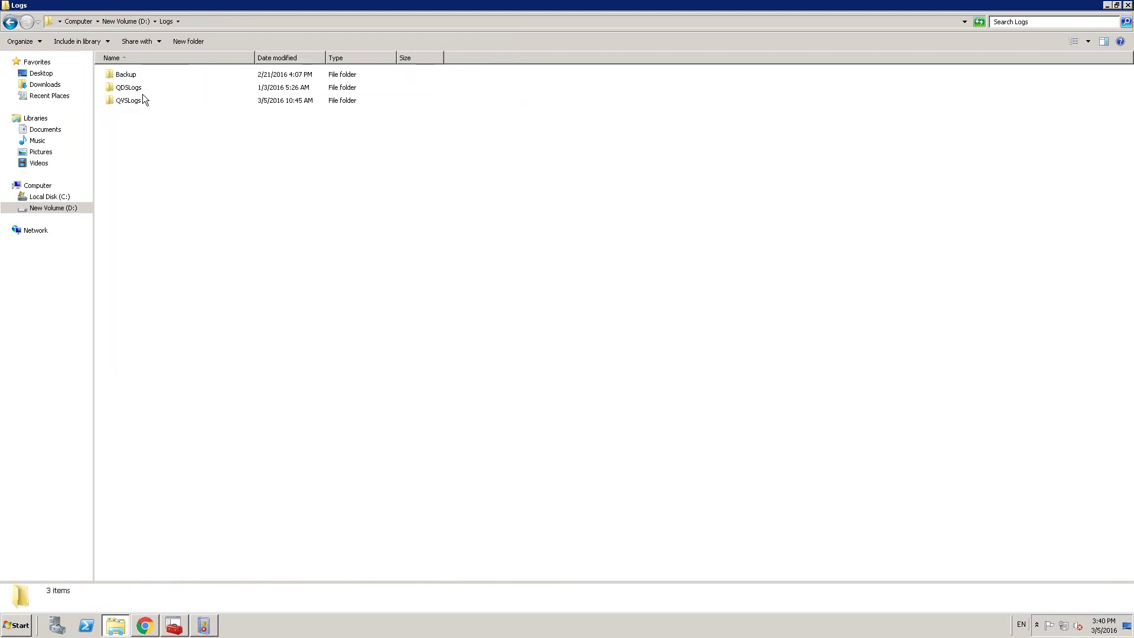
double_click(133, 99)
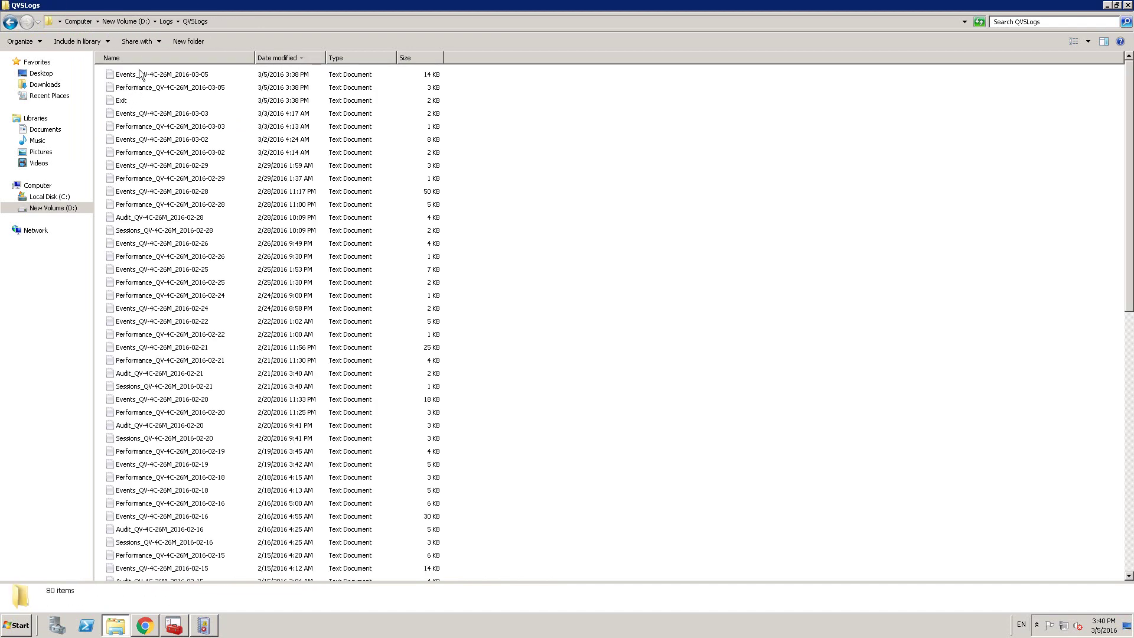
Open the Events_QV-4C-26M_2016-03-05 log, review its last entries, highlight the final entry's server start time, and close the log.
double_click(140, 73)
double_click(236, 77)
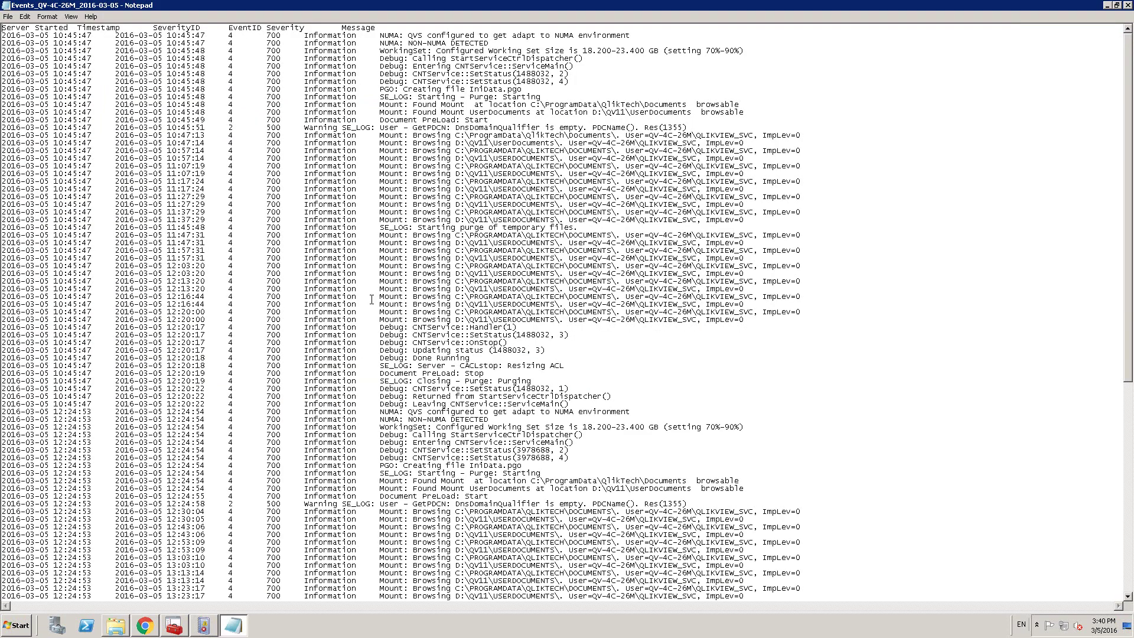
scroll(929, 311, down, 15)
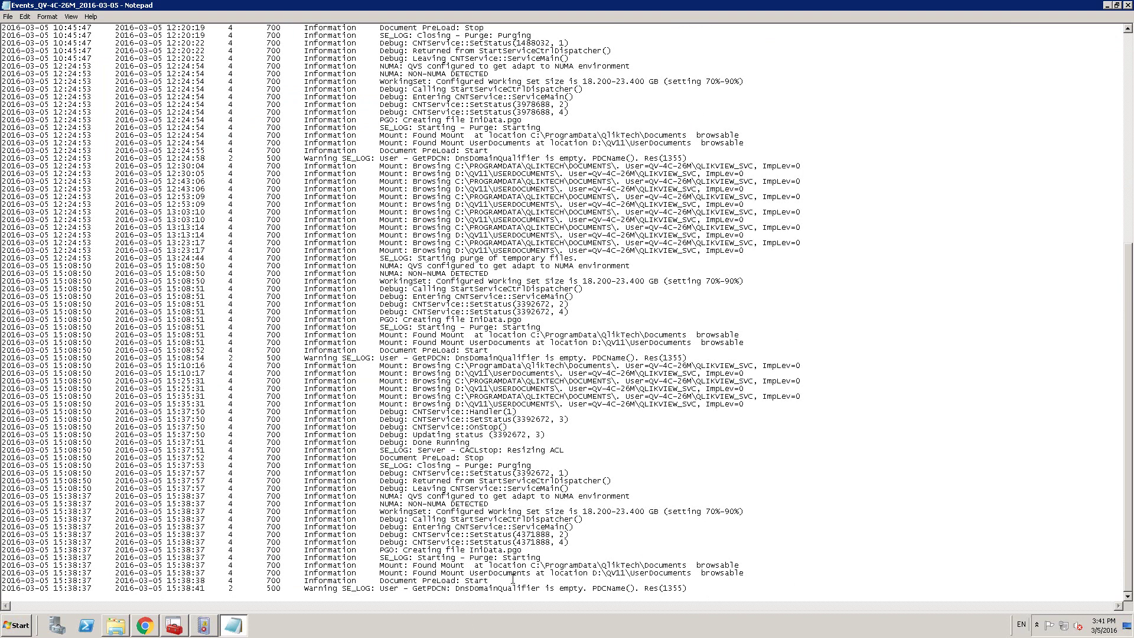
drag(25, 588, 91, 589)
click(1128, 5)
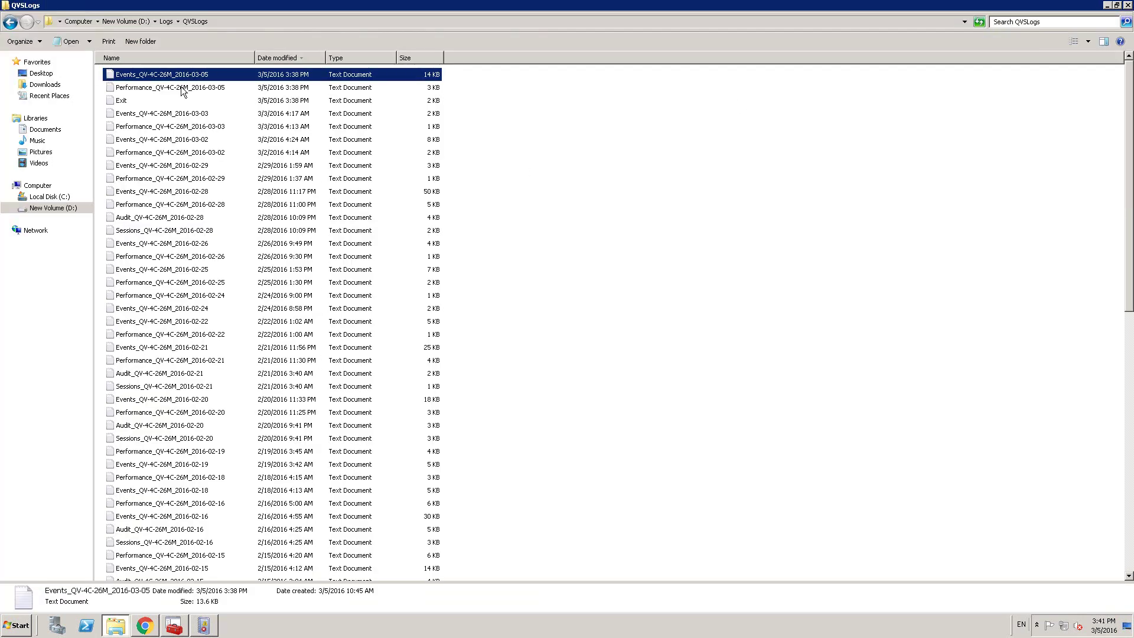
Open the Performance_QV-4C-26M_2016-03-05 log, highlight its last "Server shutting down" and "Server starting" rows, and close it.
double_click(181, 87)
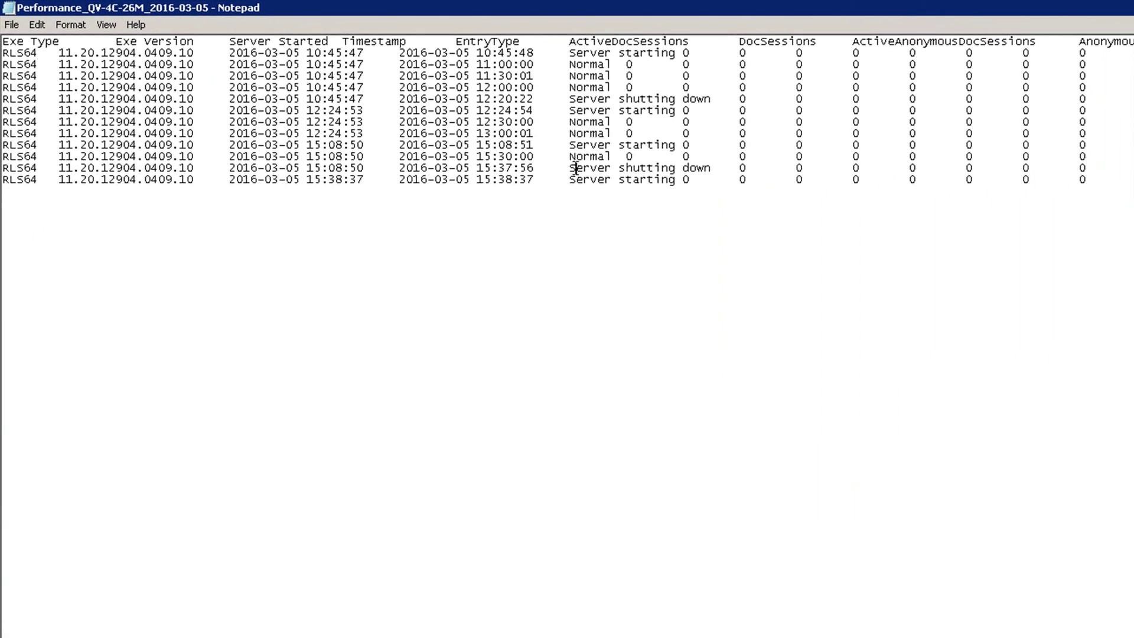
drag(384, 112, 485, 113)
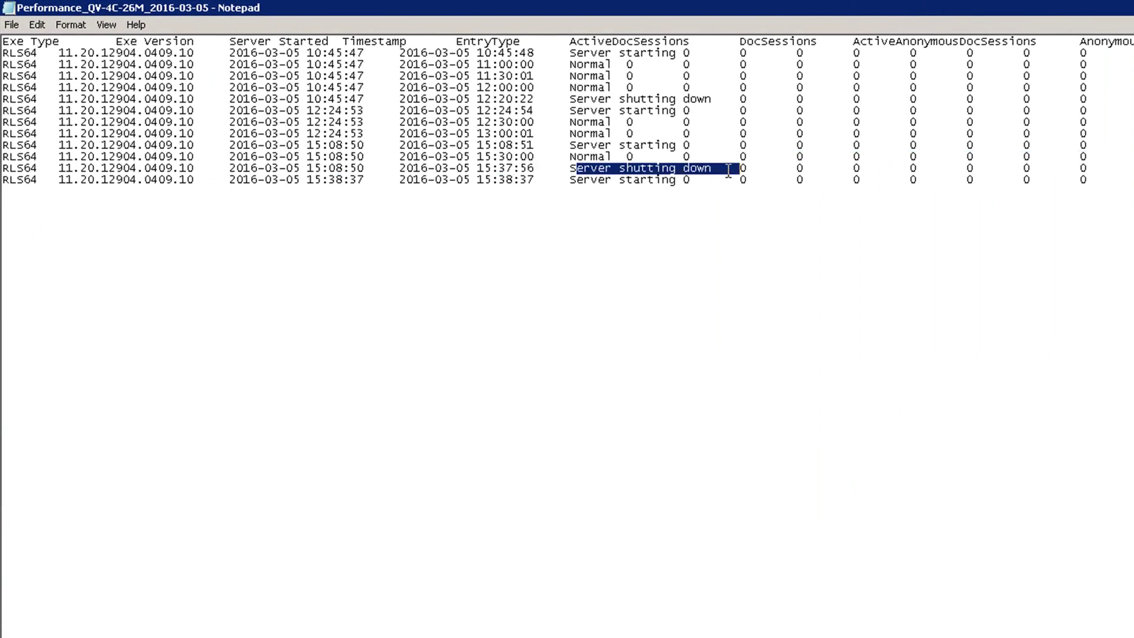
drag(564, 171, 3, 169)
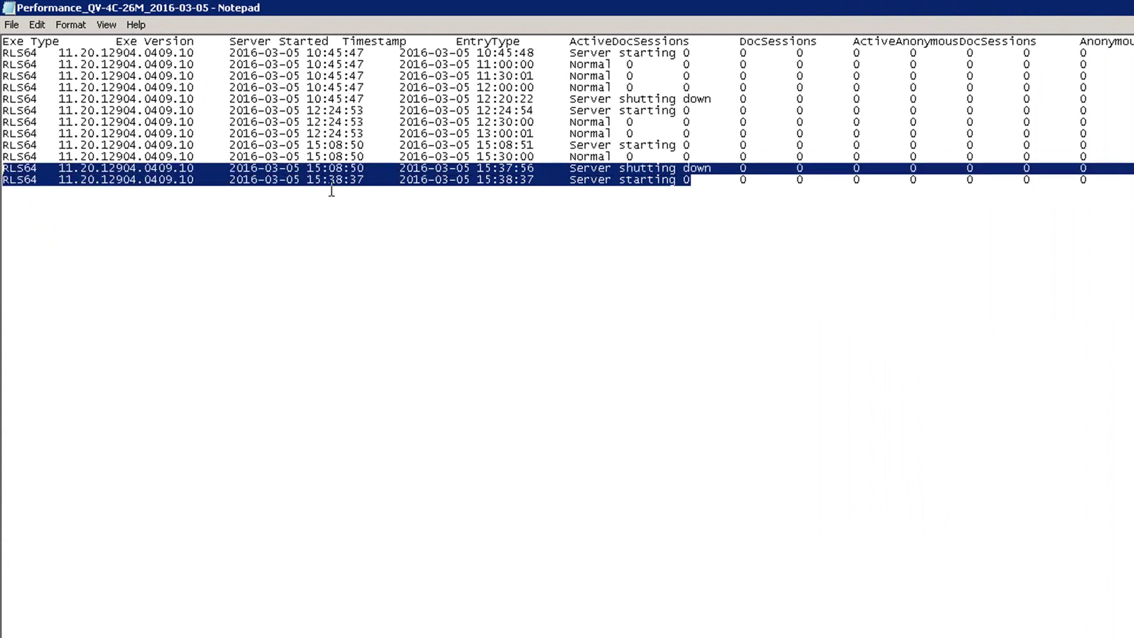
click(224, 277)
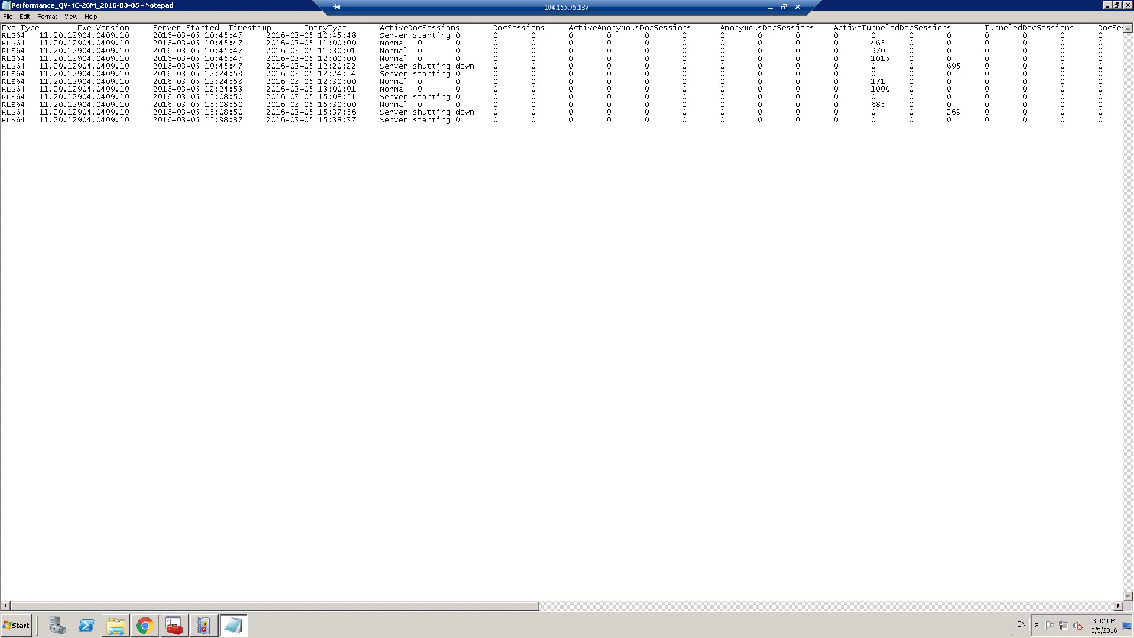
key(alt+F4)
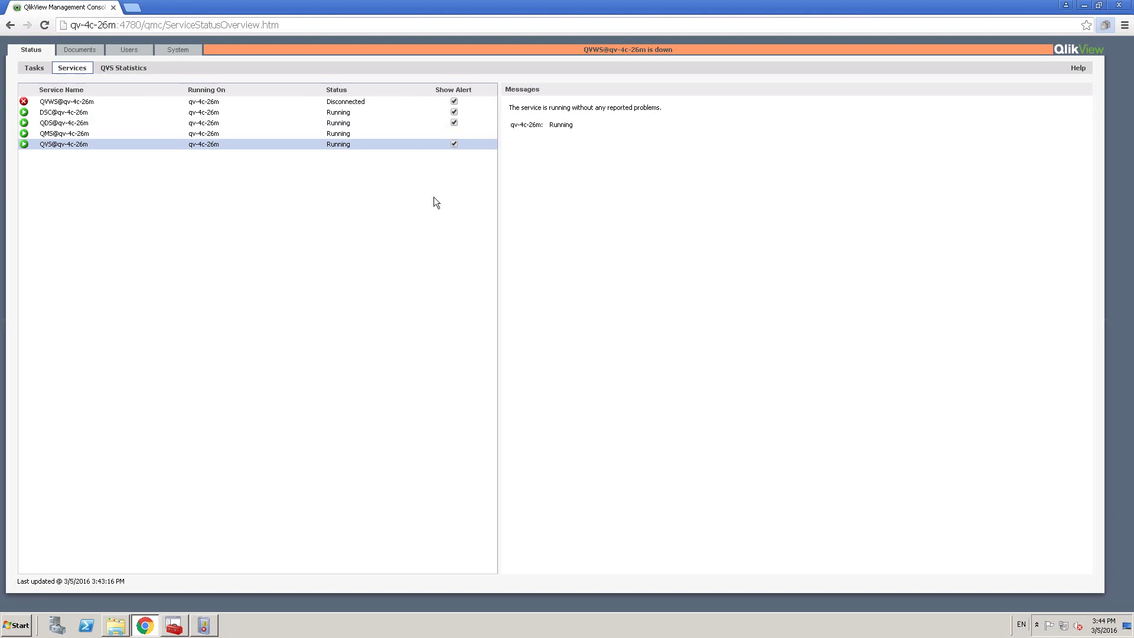
Try to open qv-4c-26m/qlikview in a new browser tab, and return to the service status page in the Management Console.
click(133, 7)
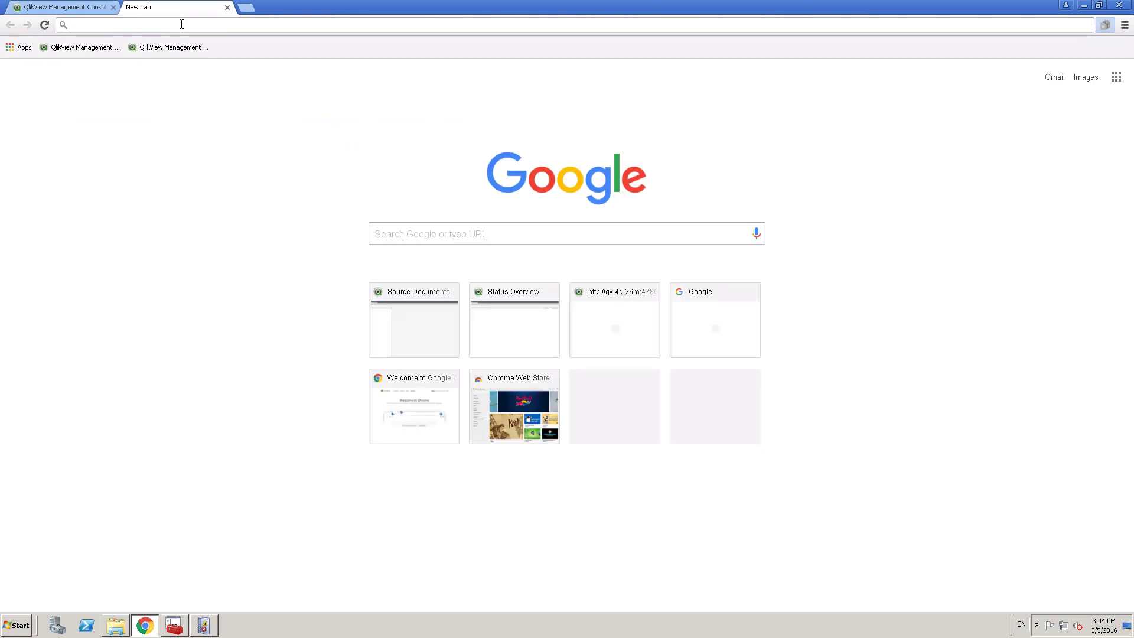
text(qv-4c-26m/qlikview)
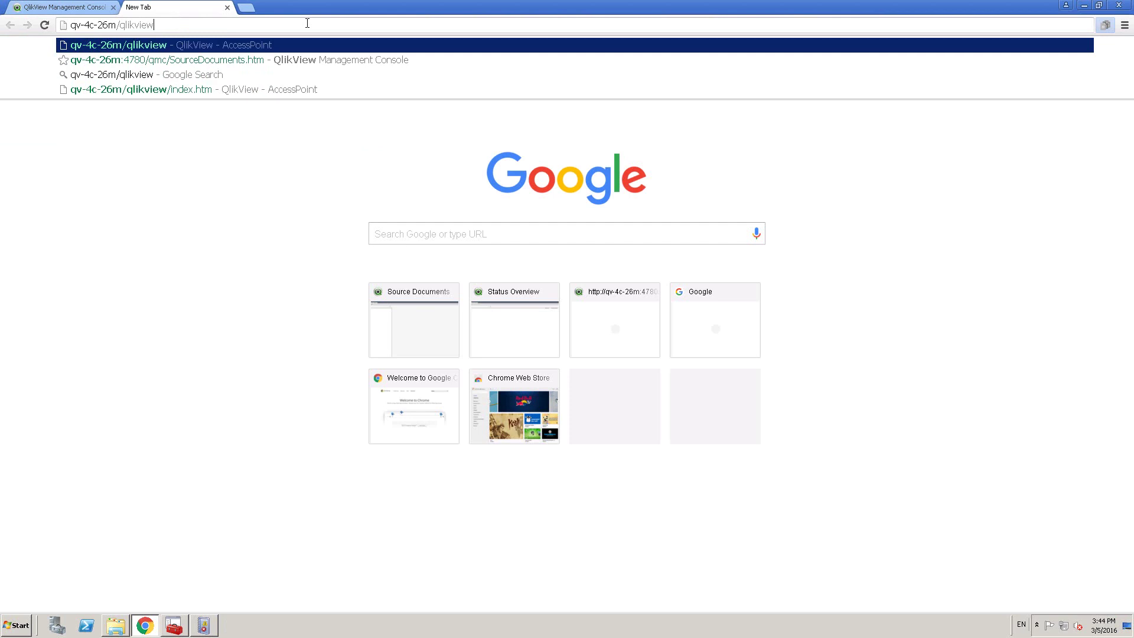
key(Return)
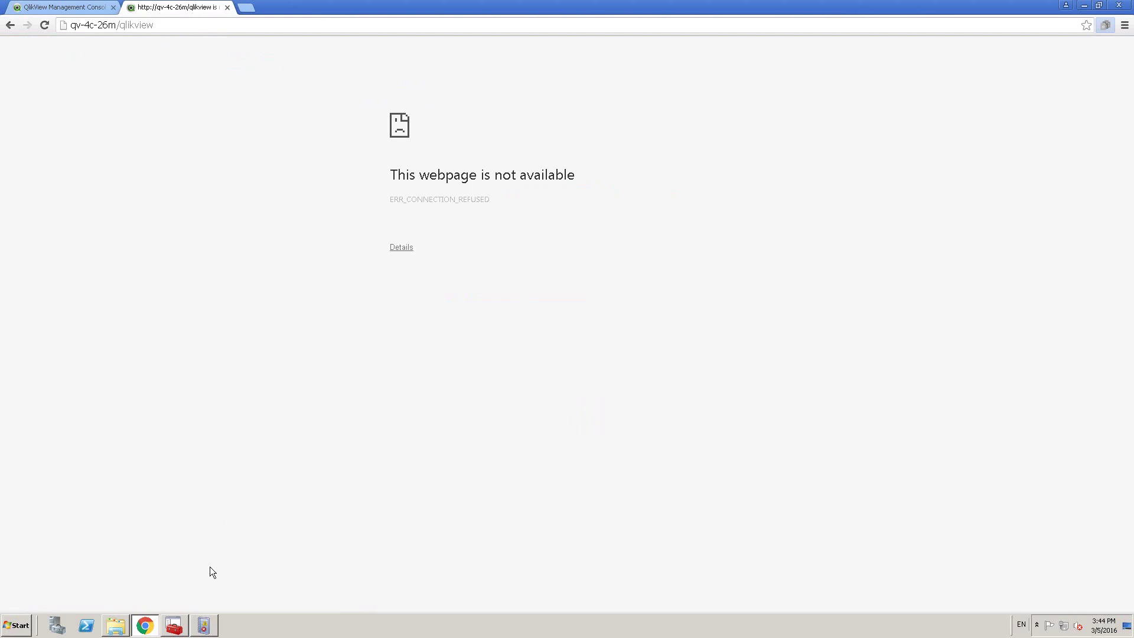
click(18, 7)
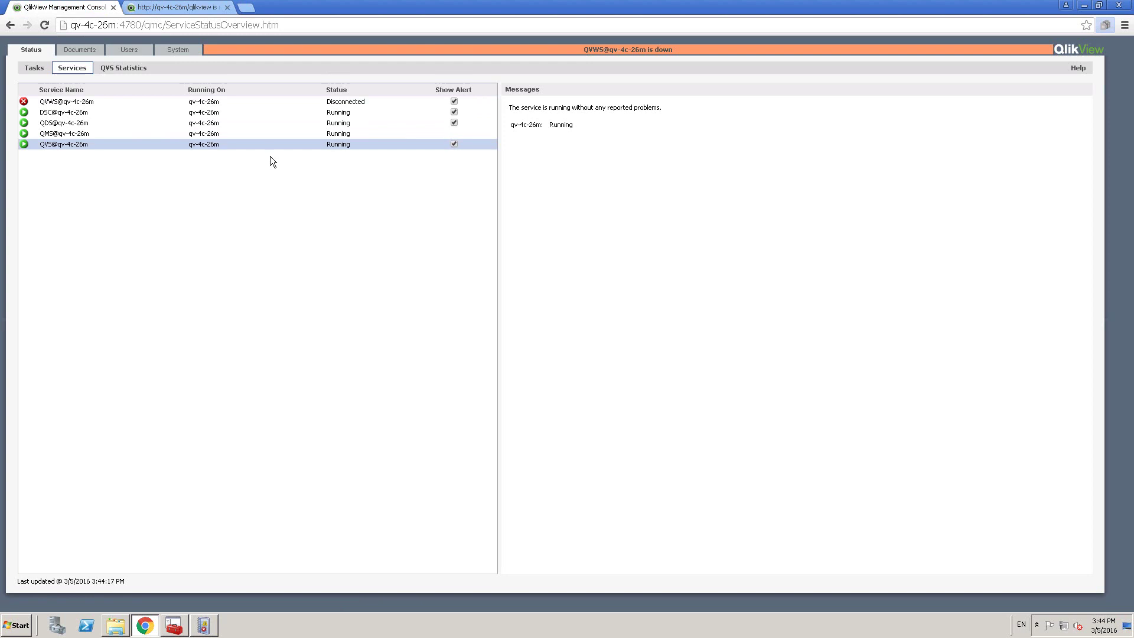
Switch to the Services window and start the QlikView Webserver service.
click(183, 624)
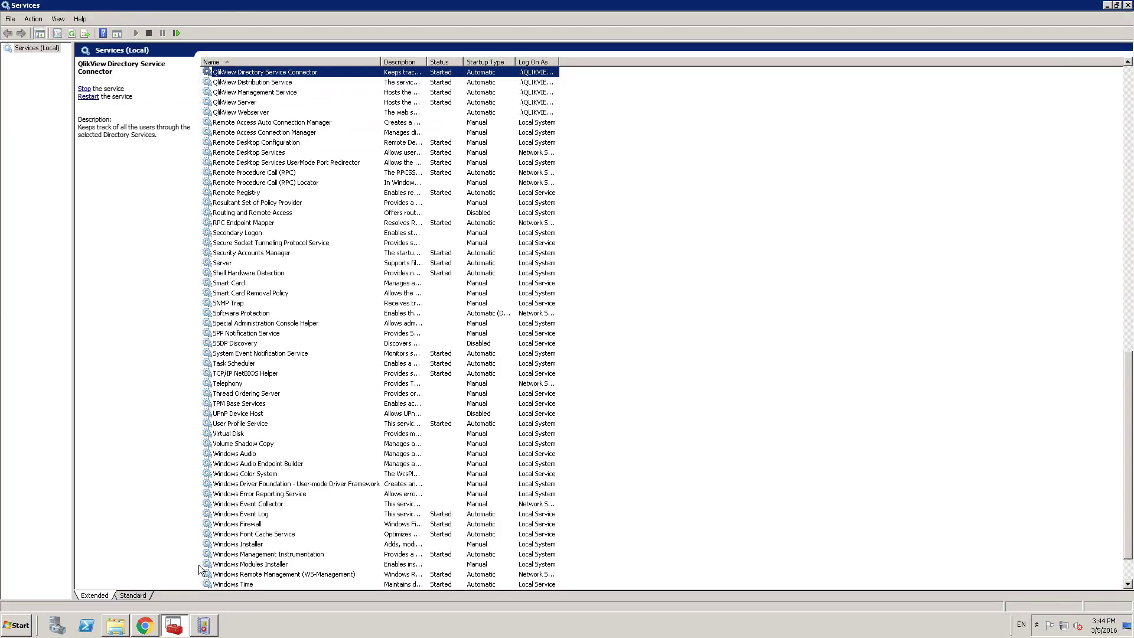
click(255, 102)
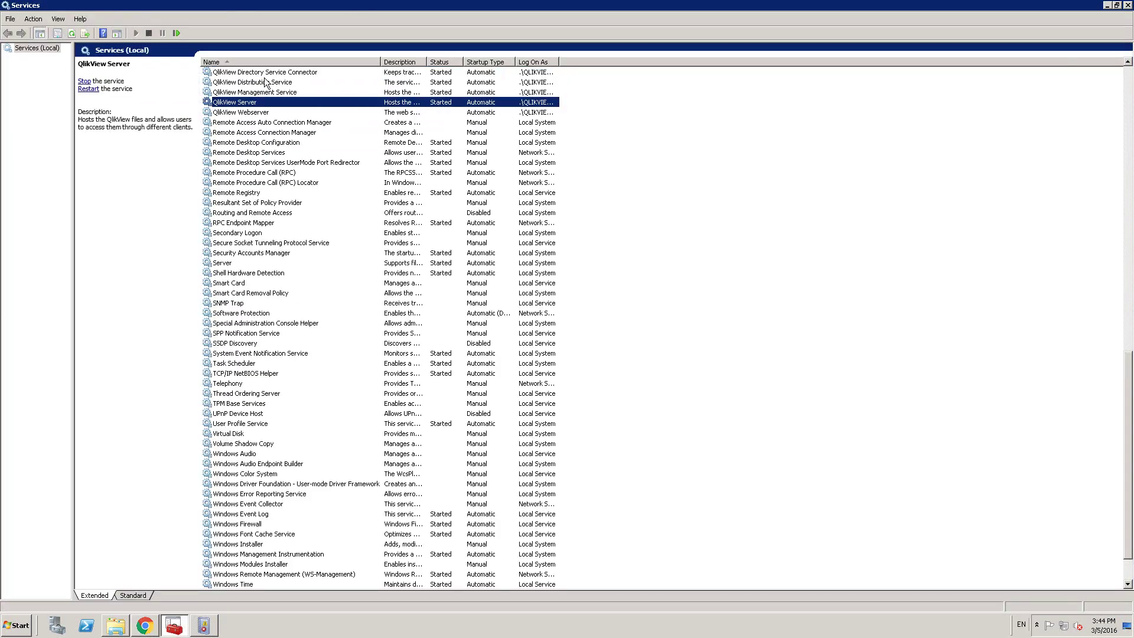
click(257, 112)
right_click(257, 113)
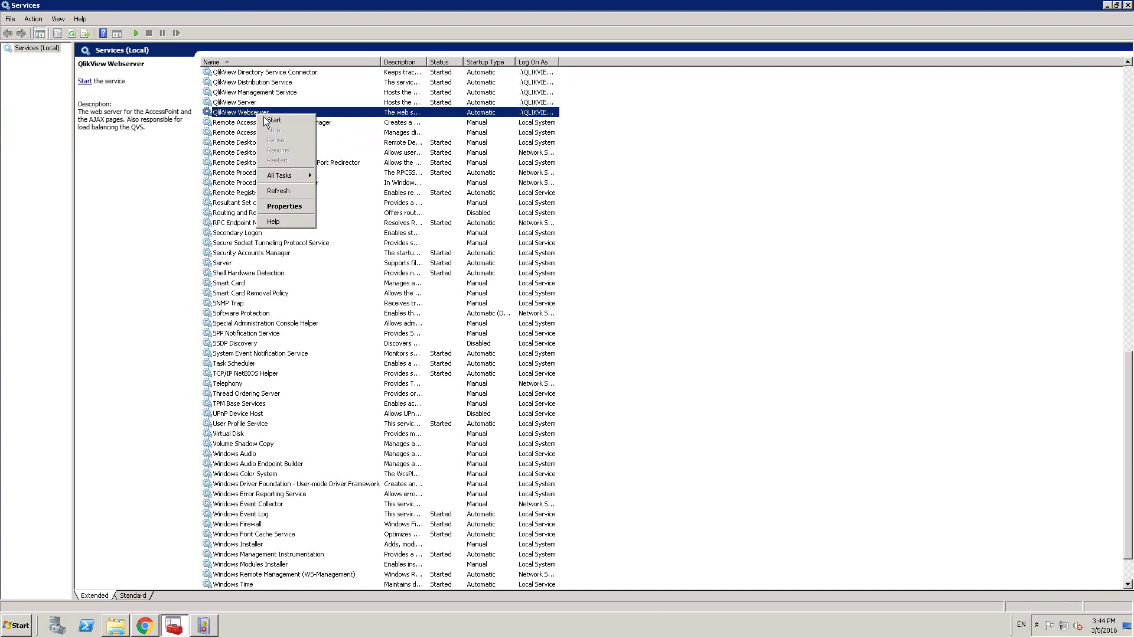
click(273, 120)
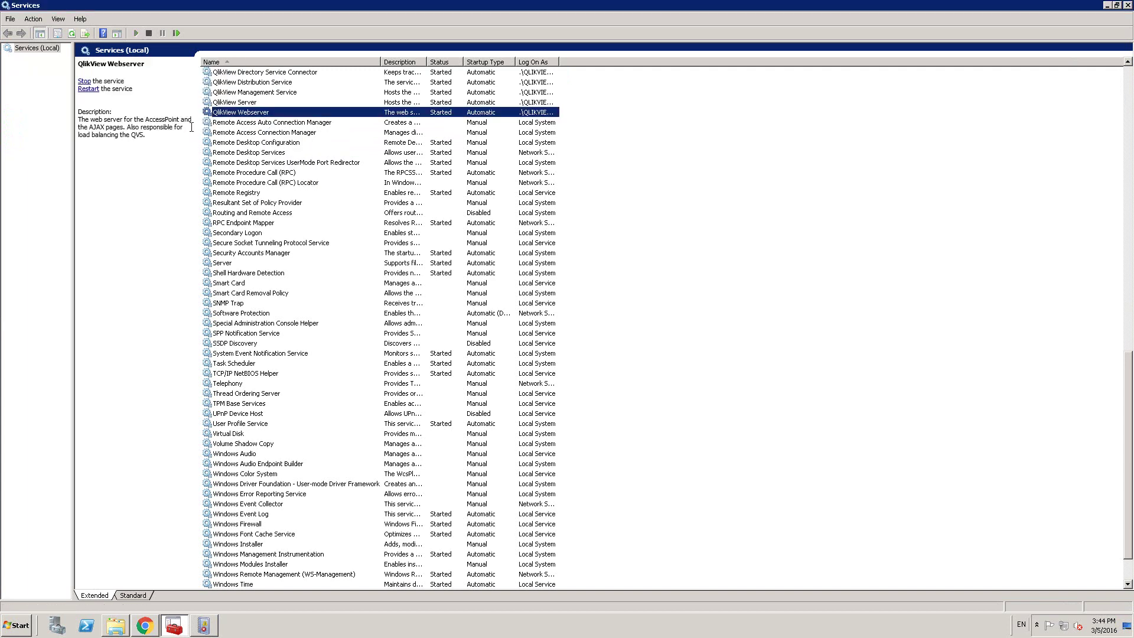
Minimize the Services window and reload qv-4c-26m/qlikview in its browser tab to open AccessPoint.
click(1107, 5)
click(203, 7)
click(225, 24)
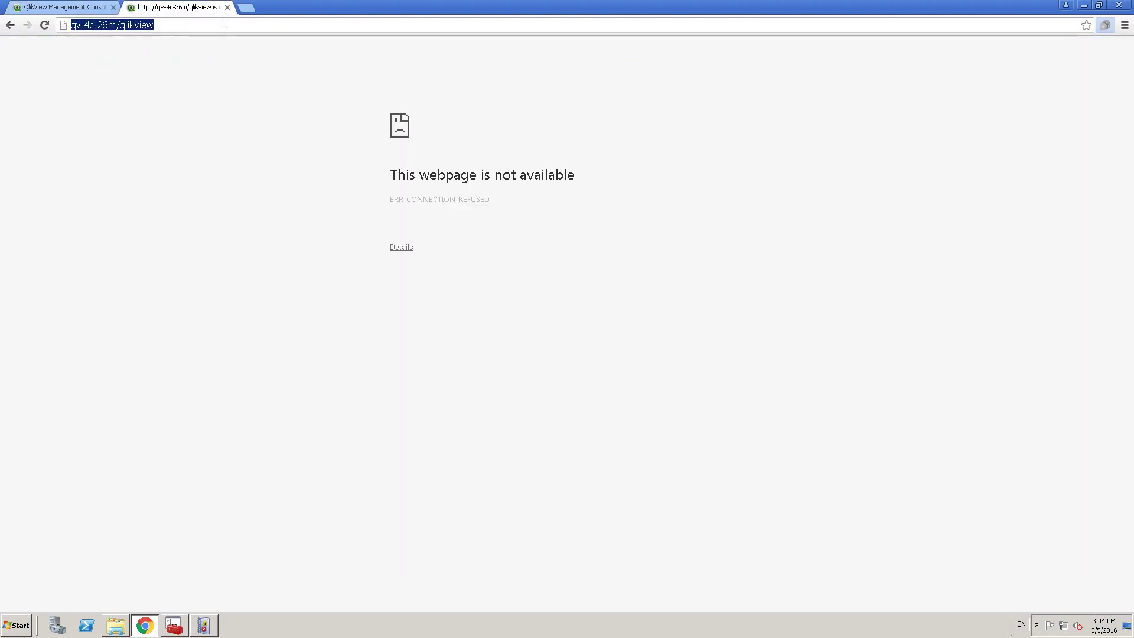
key(Return)
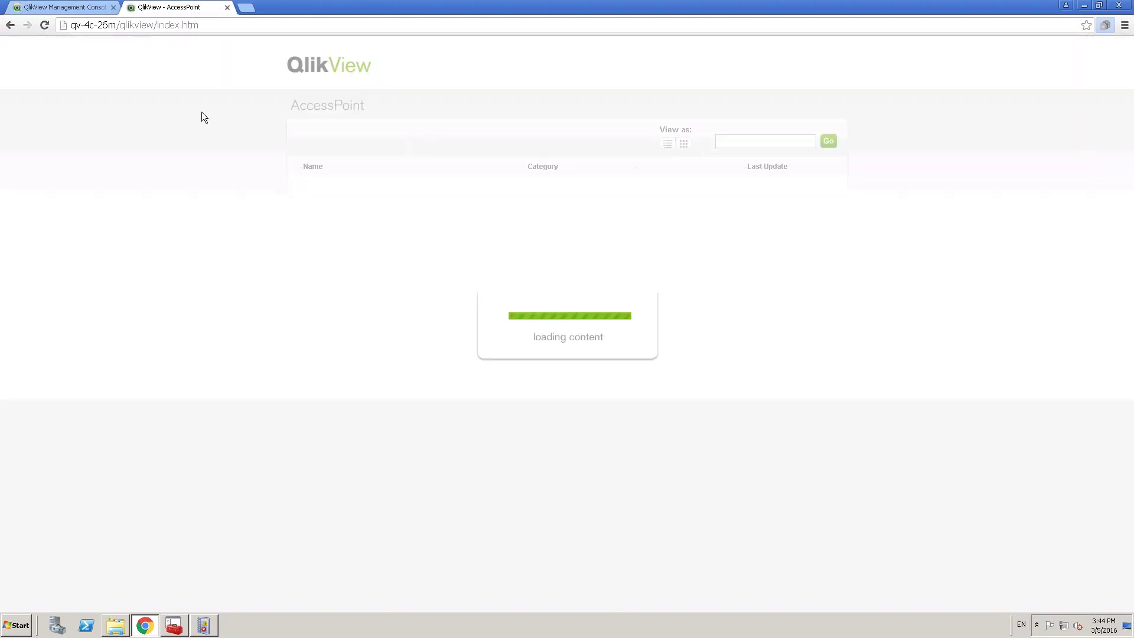